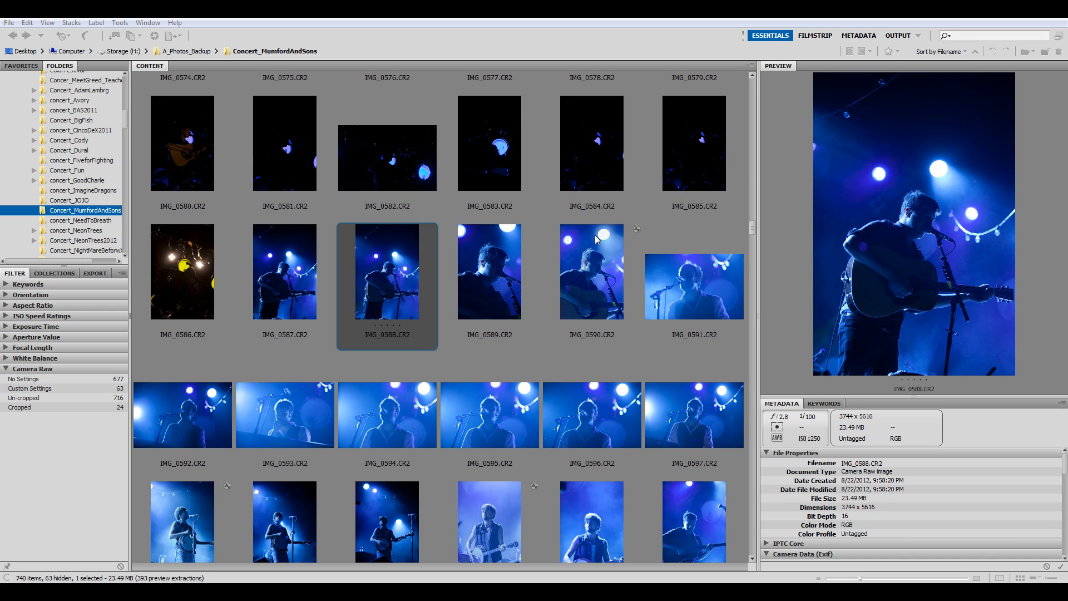
# Preview the dark shots IMG_0582, IMG_0584 and IMG_0585, and enlarge the preview area in width and height.
pyautogui.click(374, 164)
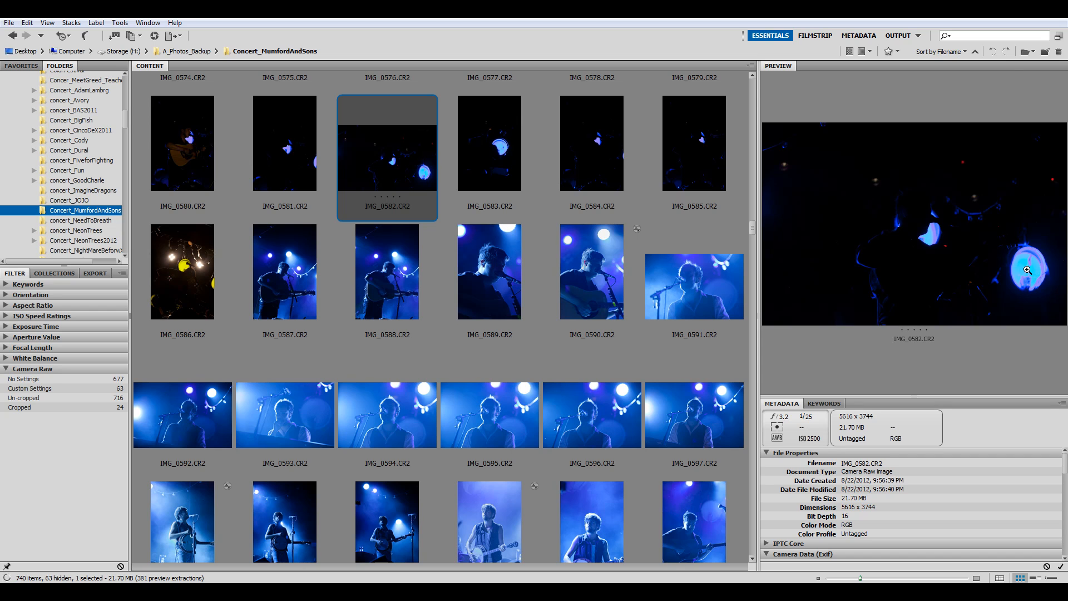
pyautogui.click(584, 134)
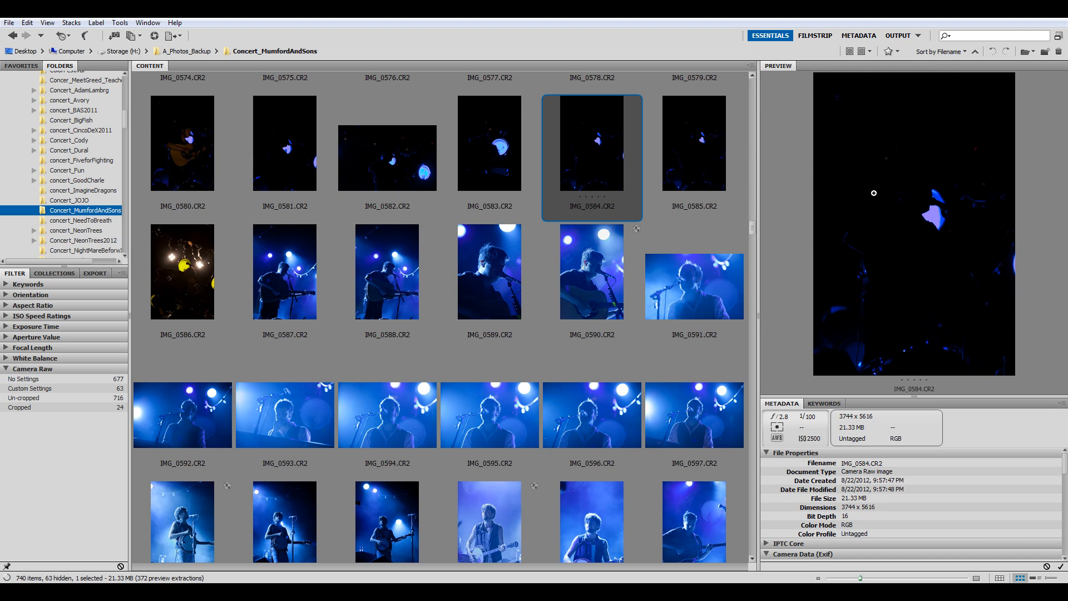
pyautogui.click(701, 160)
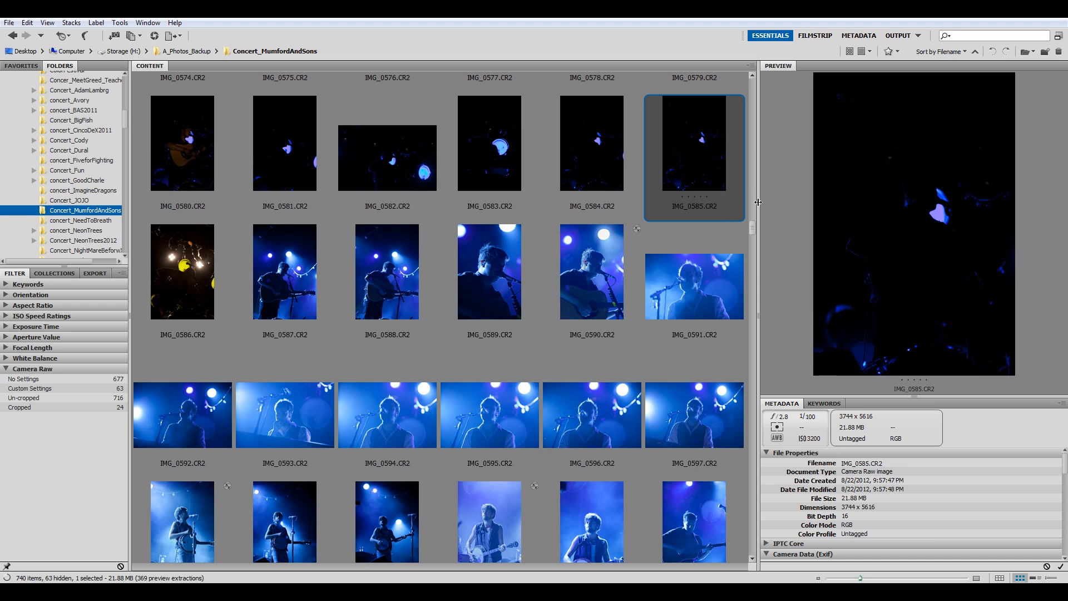
pyautogui.moveTo(759, 202); pyautogui.dragTo(549, 202)
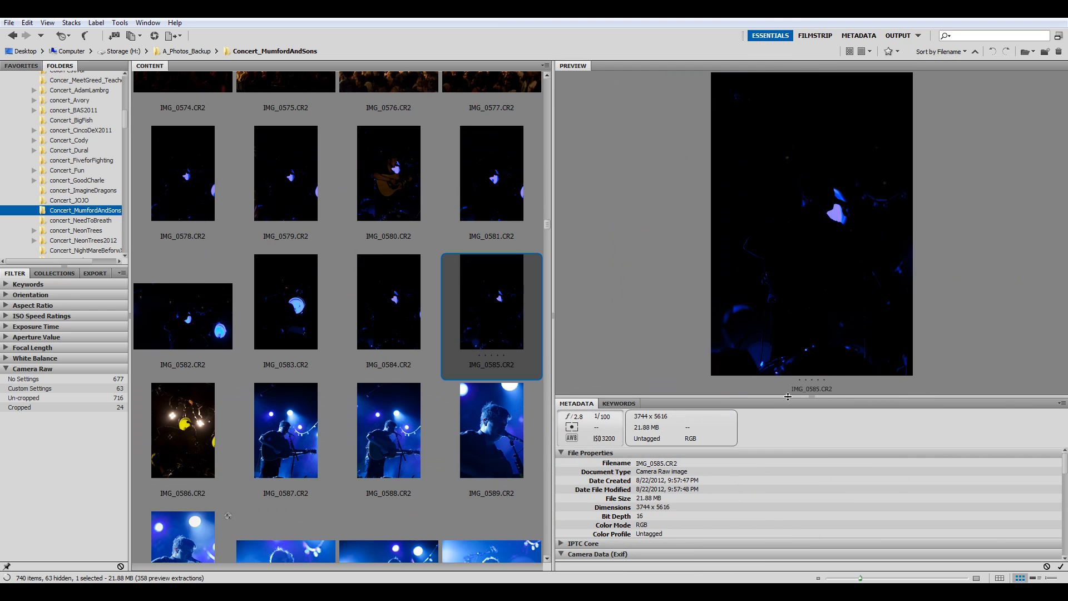
pyautogui.moveTo(787, 405); pyautogui.dragTo(788, 478)
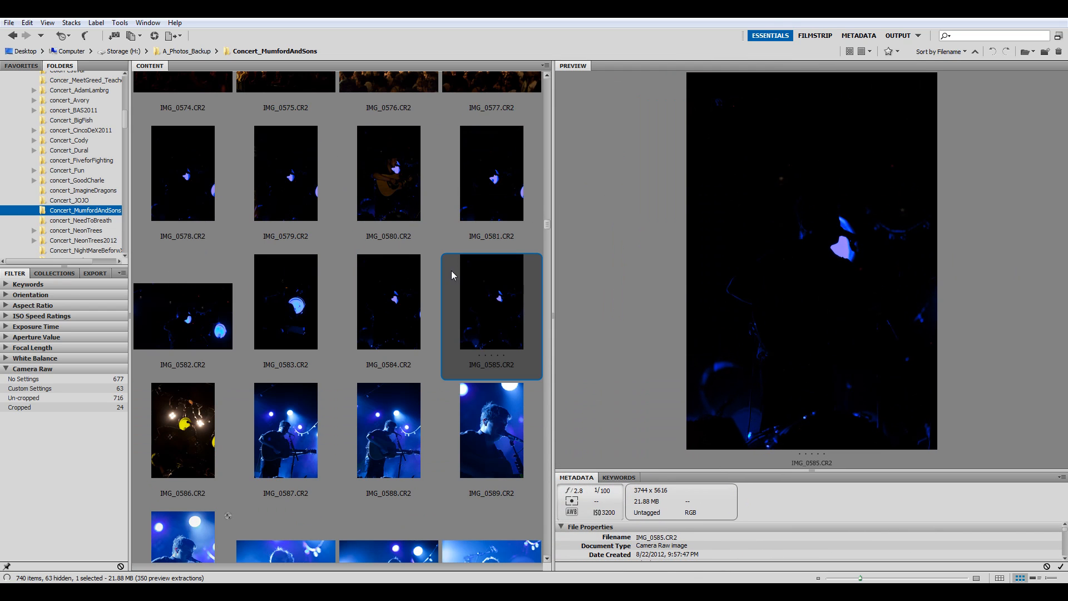
# Compare the exposure and detail of IMG_0583, IMG_0587, IMG_0591, IMG_0593, IMG_0595 and IMG_0596 in the enlarged preview.
pyautogui.click(297, 323)
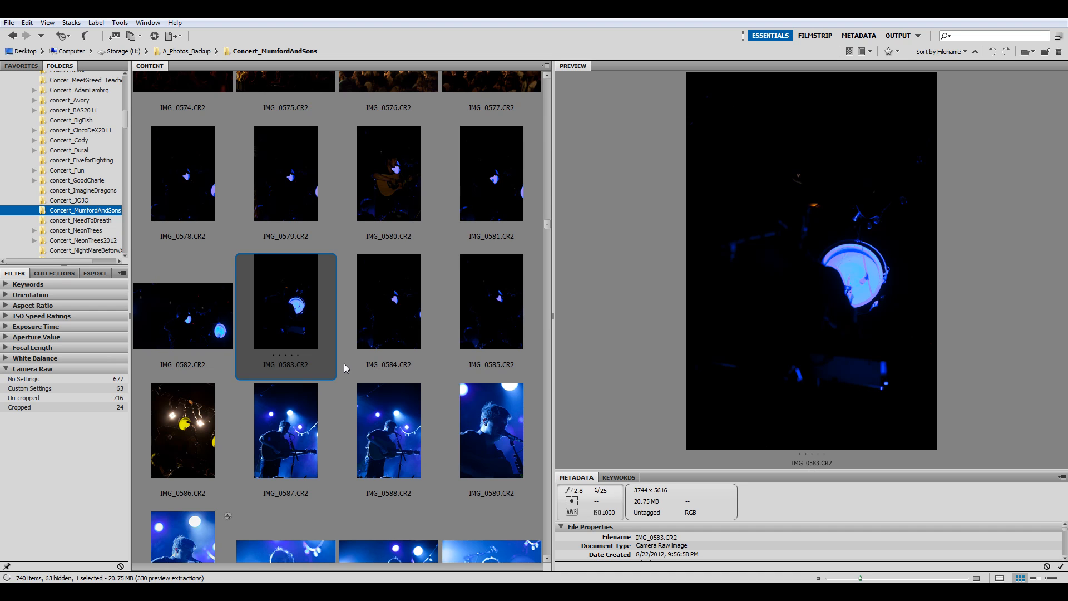
pyautogui.scroll(-1, 344, 363)
pyautogui.click(288, 299)
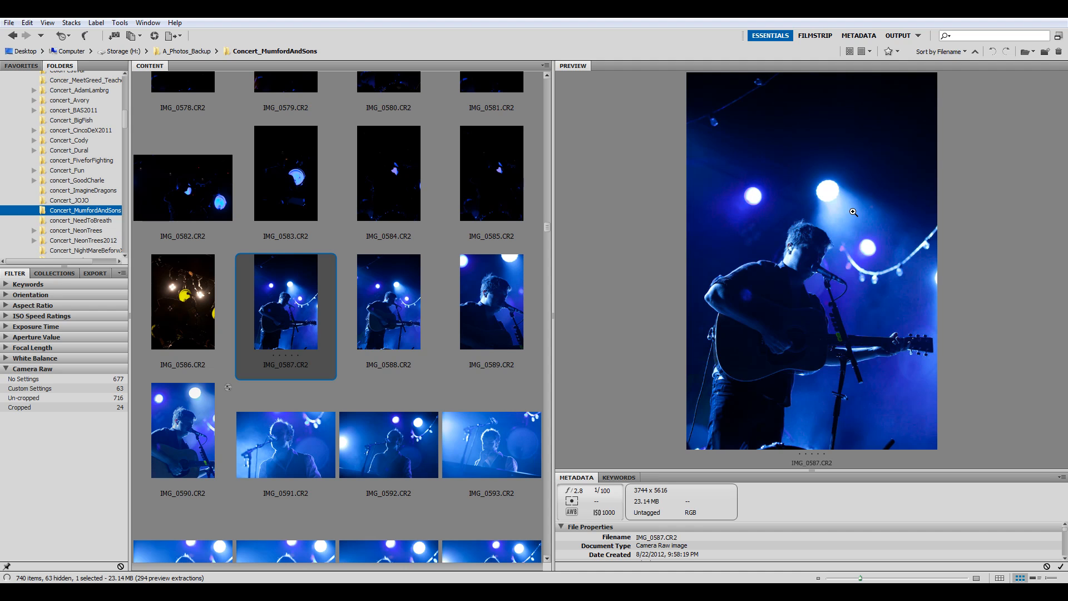
pyautogui.click(290, 442)
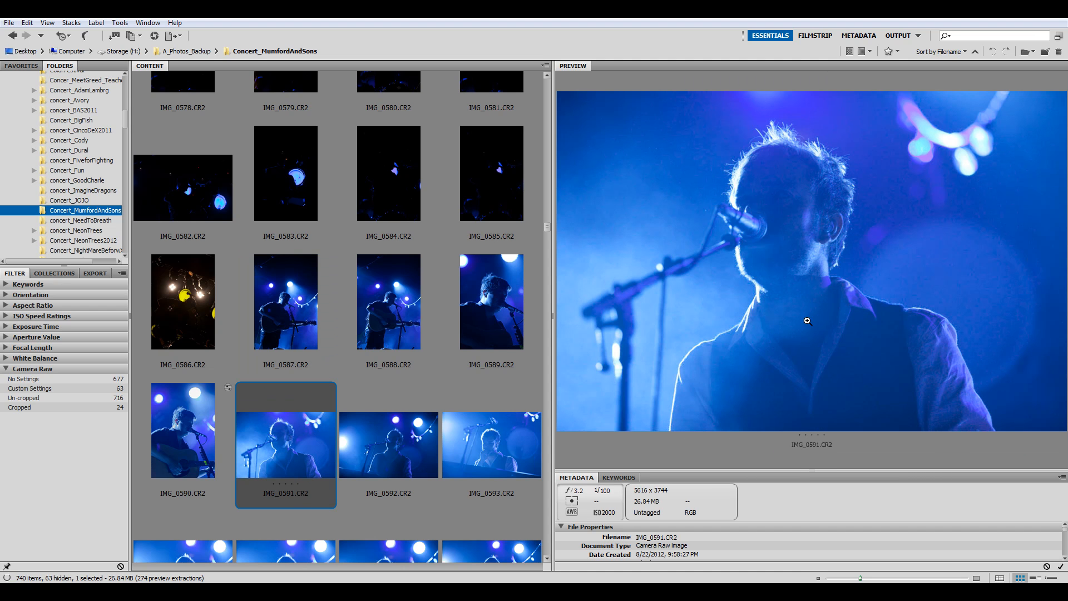
pyautogui.click(534, 445)
pyautogui.scroll(-1, 486, 245)
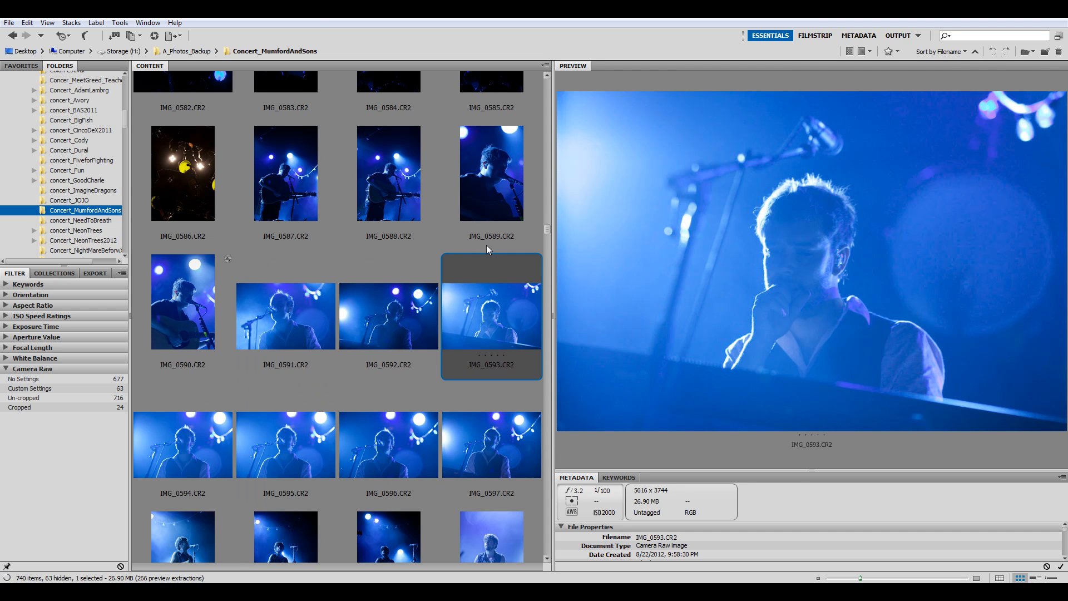
pyautogui.click(332, 409)
pyautogui.scroll(-1, 372, 367)
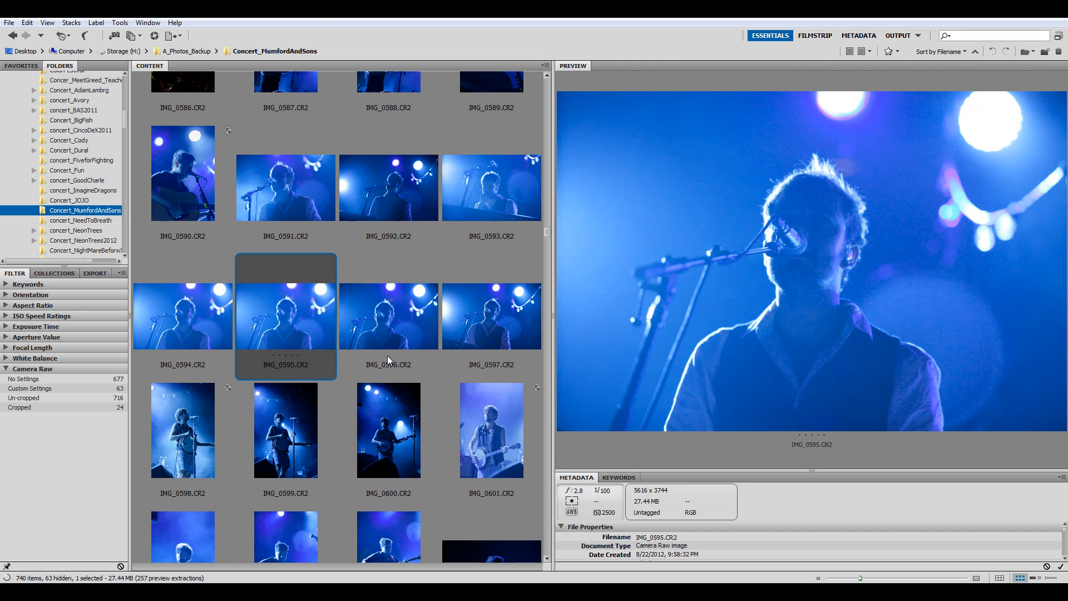
pyautogui.click(371, 318)
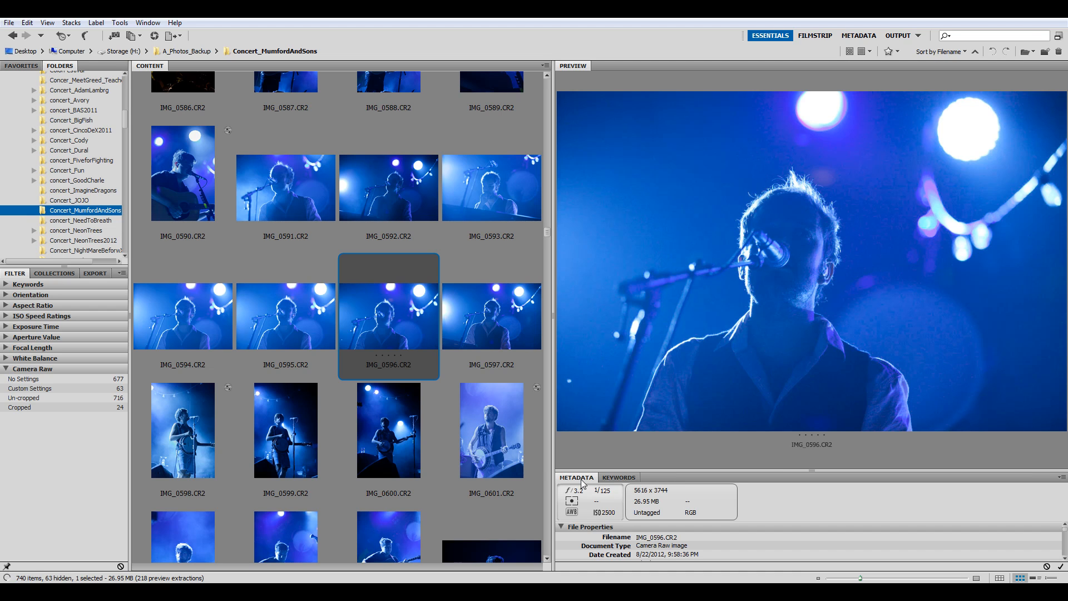
# Review the lighting in IMG_0600, IMG_0601, IMG_0598, IMG_0604, IMG_0607 and the red-lit bass player shot IMG_0616.
pyautogui.click(396, 426)
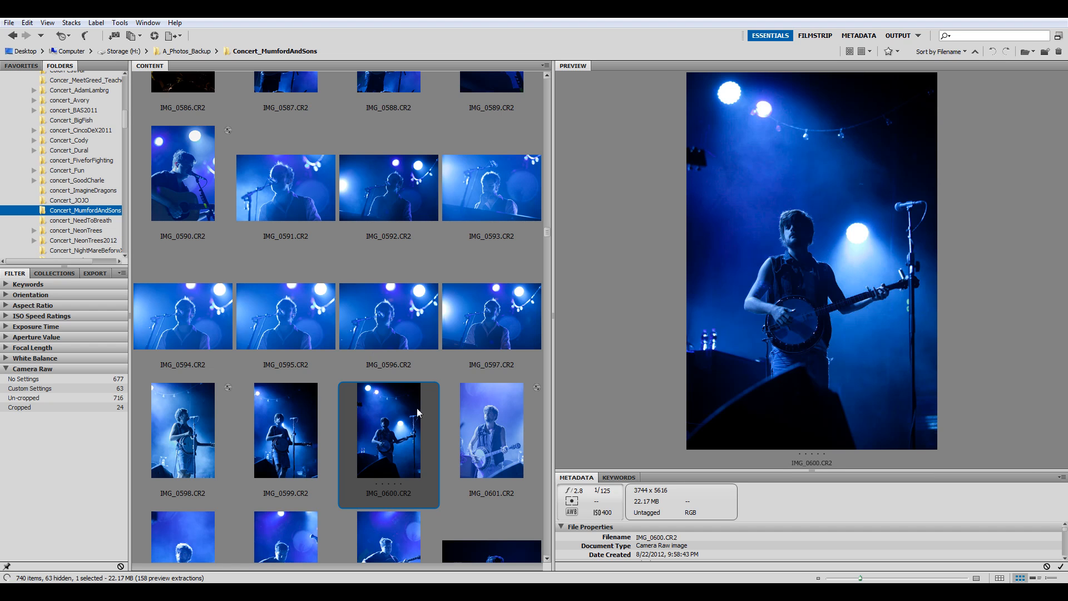
pyautogui.click(191, 524)
pyautogui.scroll(-1, 339, 338)
pyautogui.click(493, 292)
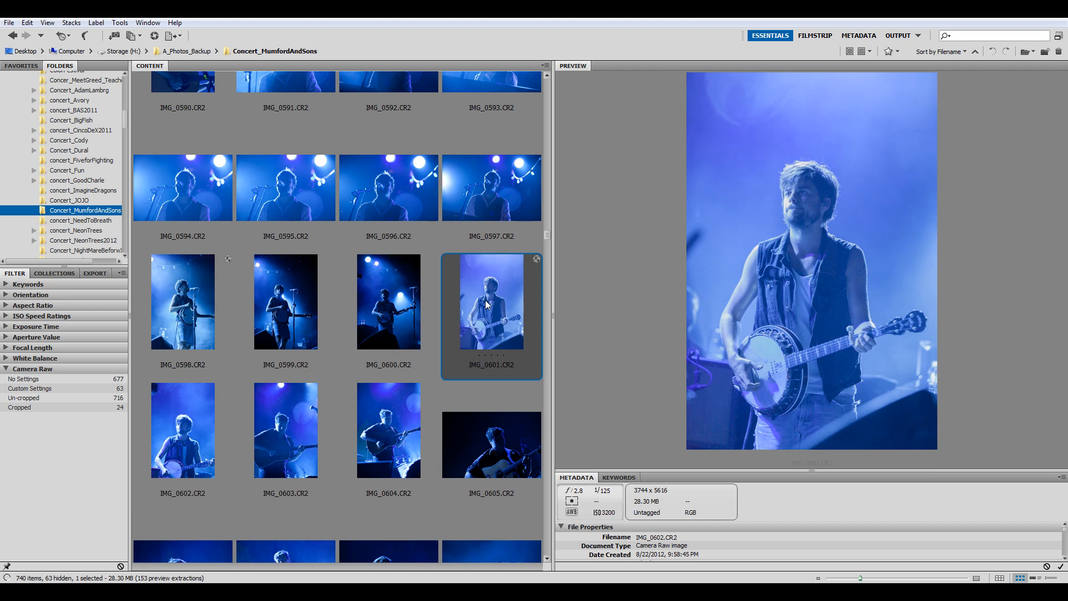
pyautogui.click(207, 312)
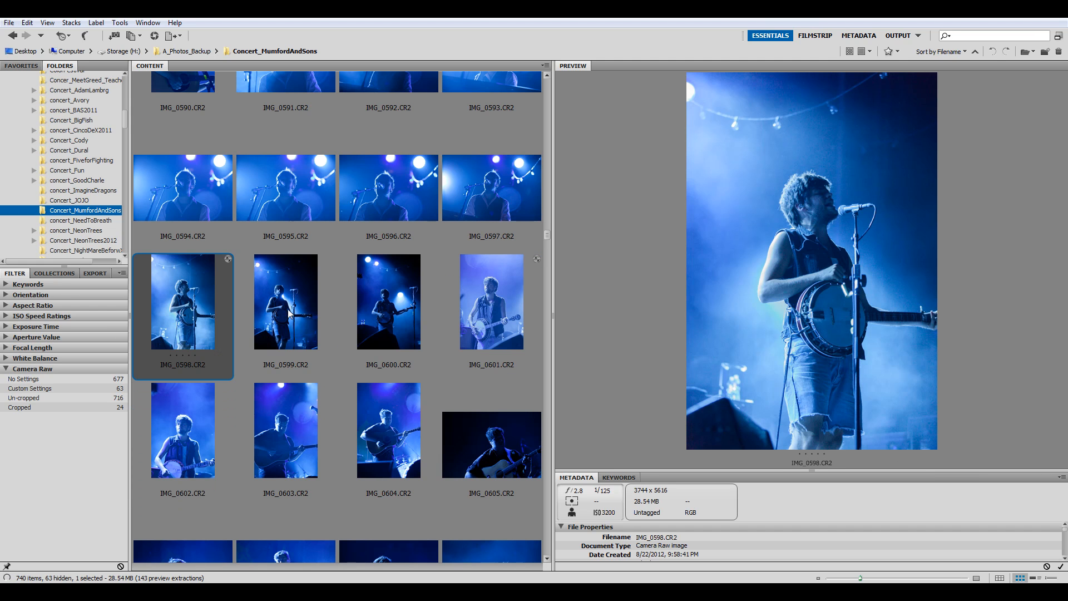
pyautogui.click(360, 434)
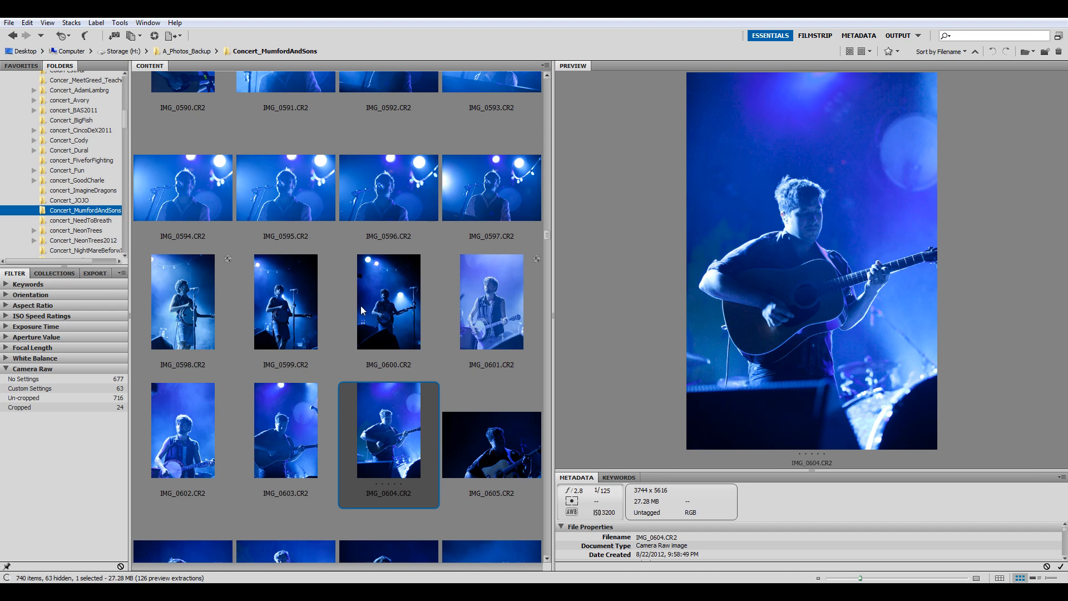
pyautogui.scroll(-2, 360, 306)
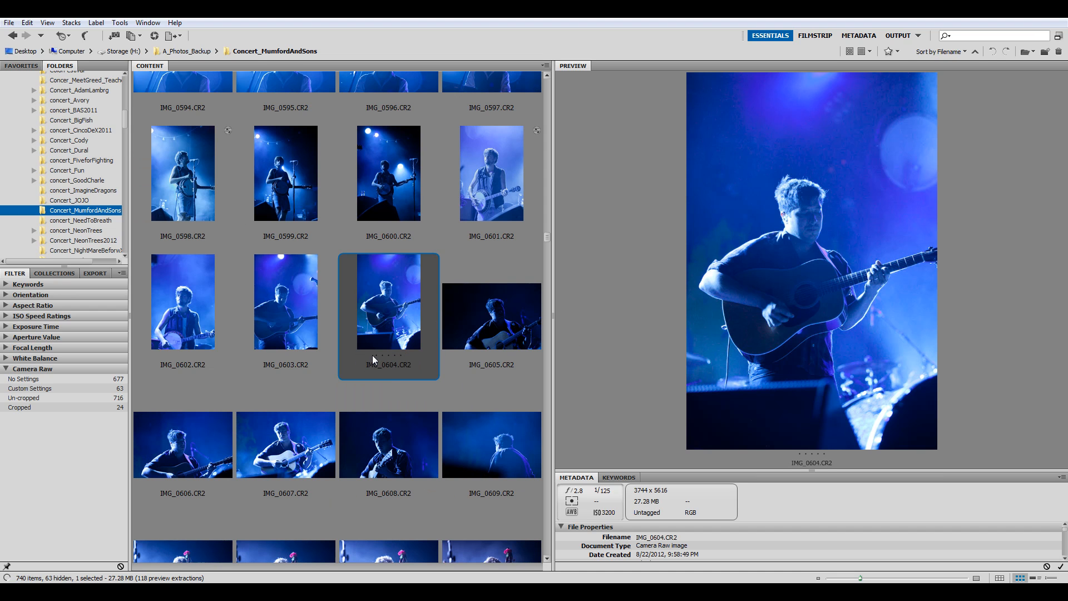
pyautogui.scroll(-2, 372, 356)
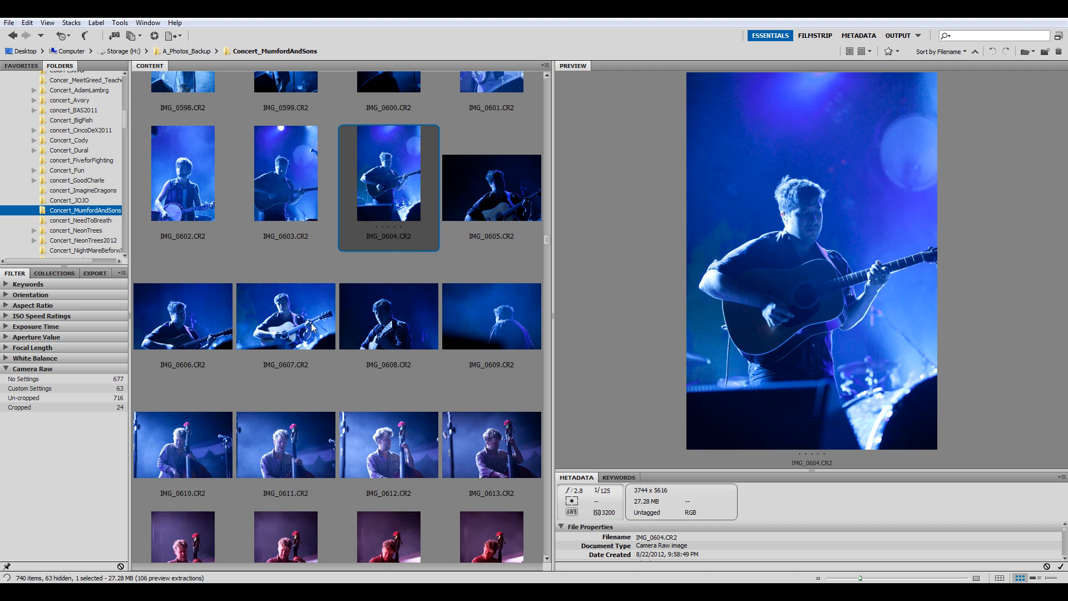
pyautogui.click(312, 328)
pyautogui.scroll(-2, 403, 370)
pyautogui.click(400, 413)
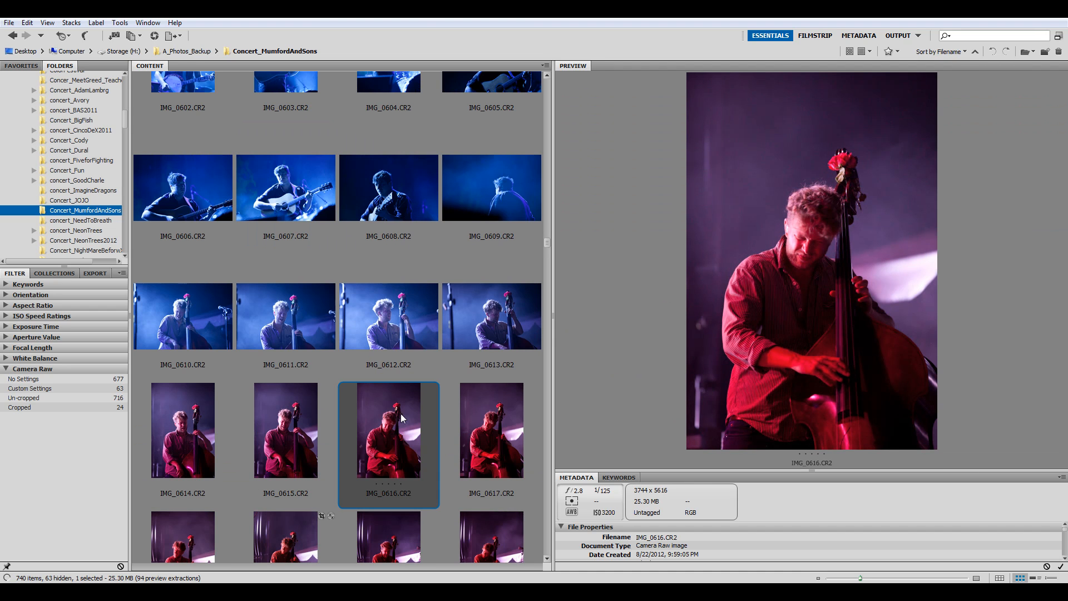
# Examine the warm-lit stage shots, including IMG_0624, IMG_0629, IMG_0644, IMG_0672 and IMG_0675.
pyautogui.scroll(-8, 400, 413)
pyautogui.click(393, 201)
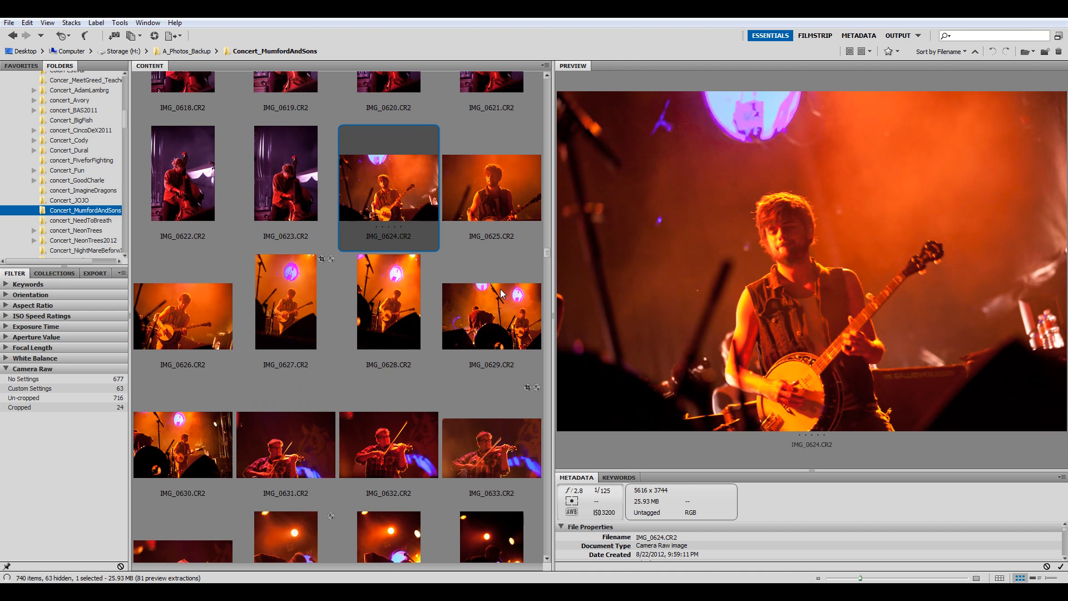
pyautogui.click(502, 294)
pyautogui.scroll(-8, 359, 304)
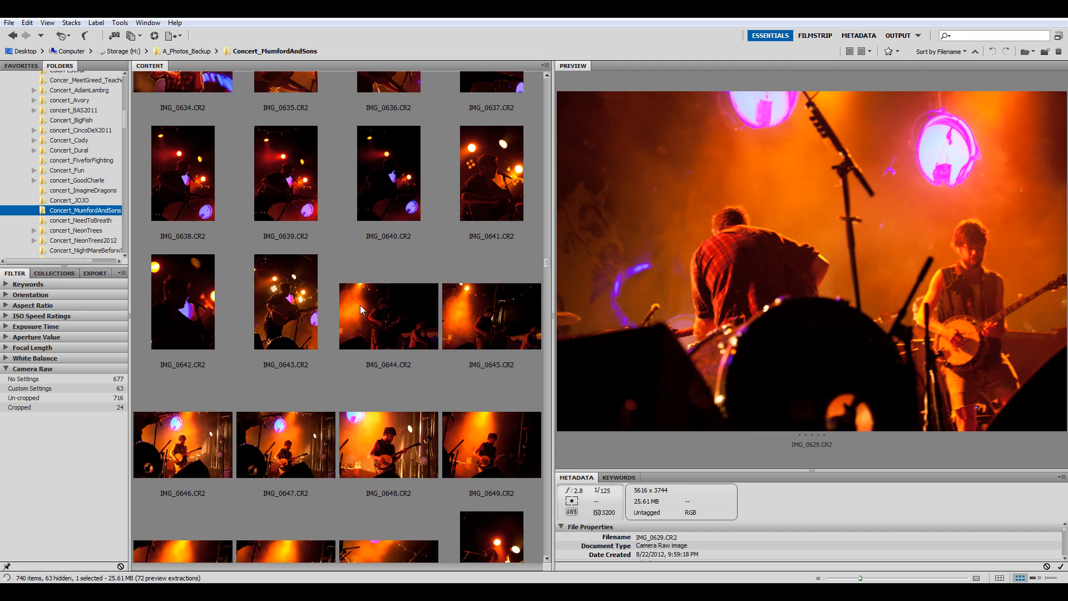
pyautogui.click(376, 295)
pyautogui.scroll(-8, 399, 373)
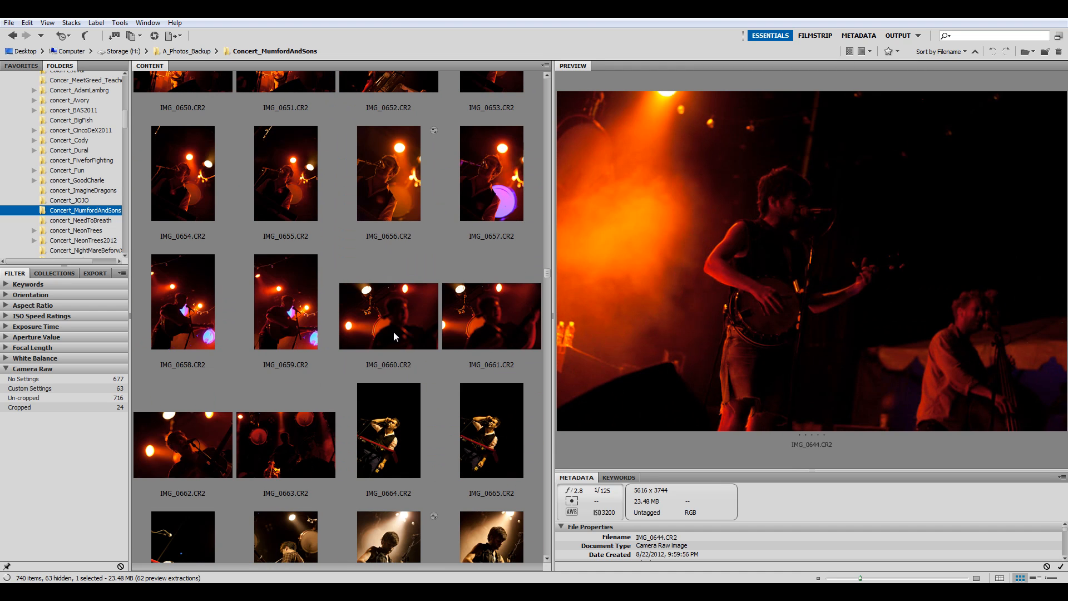
pyautogui.click(398, 373)
pyautogui.scroll(-8, 409, 410)
pyautogui.click(396, 311)
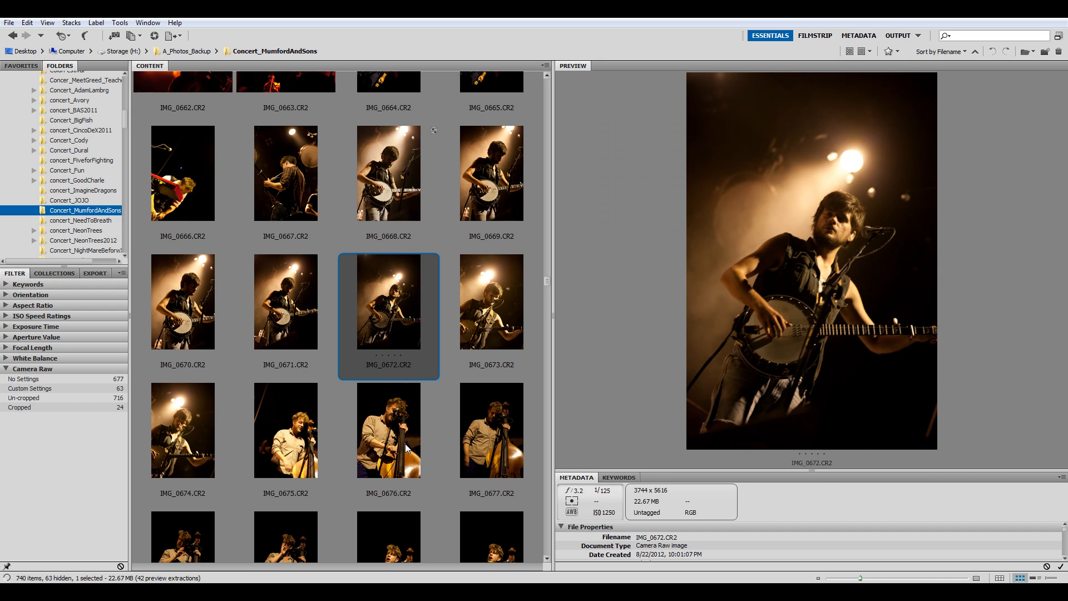
pyautogui.click(303, 450)
# Review further concert shots in the folder, previewing IMG_0692, IMG_0703, IMG_0729 and IMG_0745.
pyautogui.scroll(-8, 320, 384)
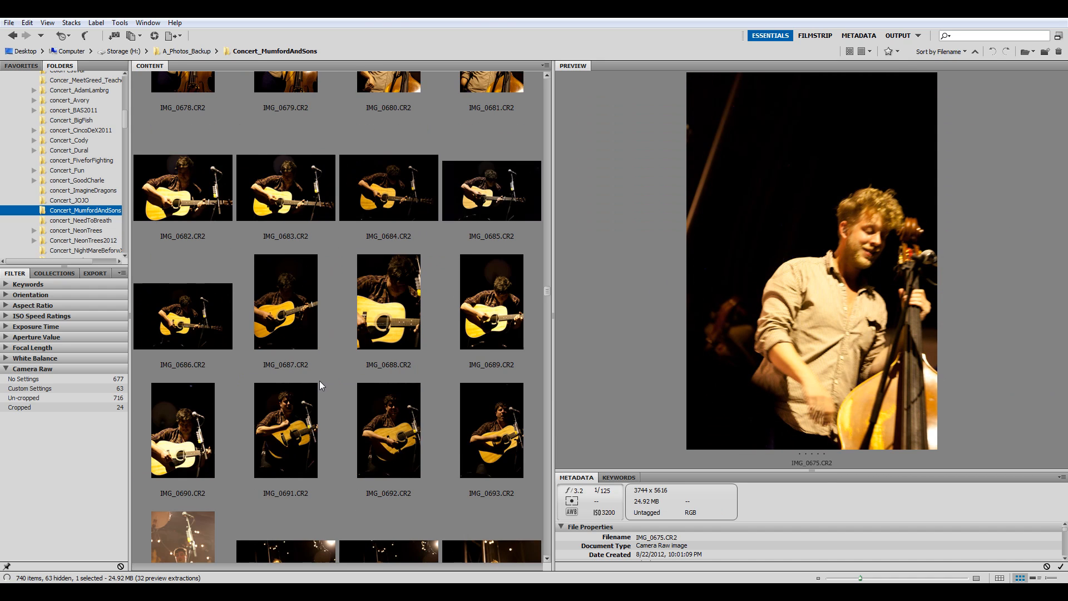
pyautogui.click(364, 443)
pyautogui.scroll(-8, 365, 442)
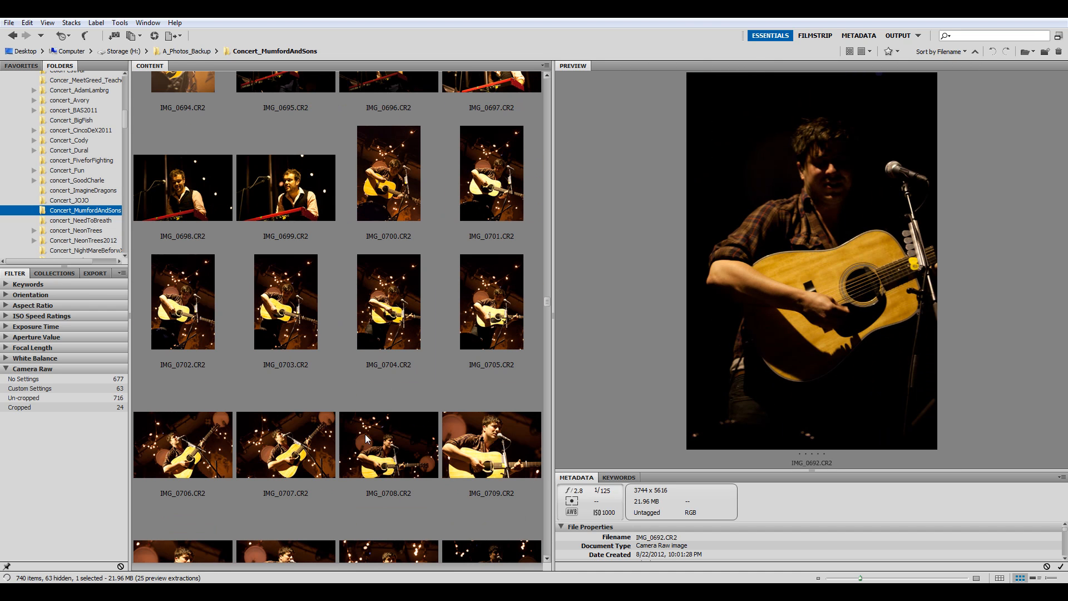
pyautogui.click(307, 317)
pyautogui.scroll(-10, 311, 322)
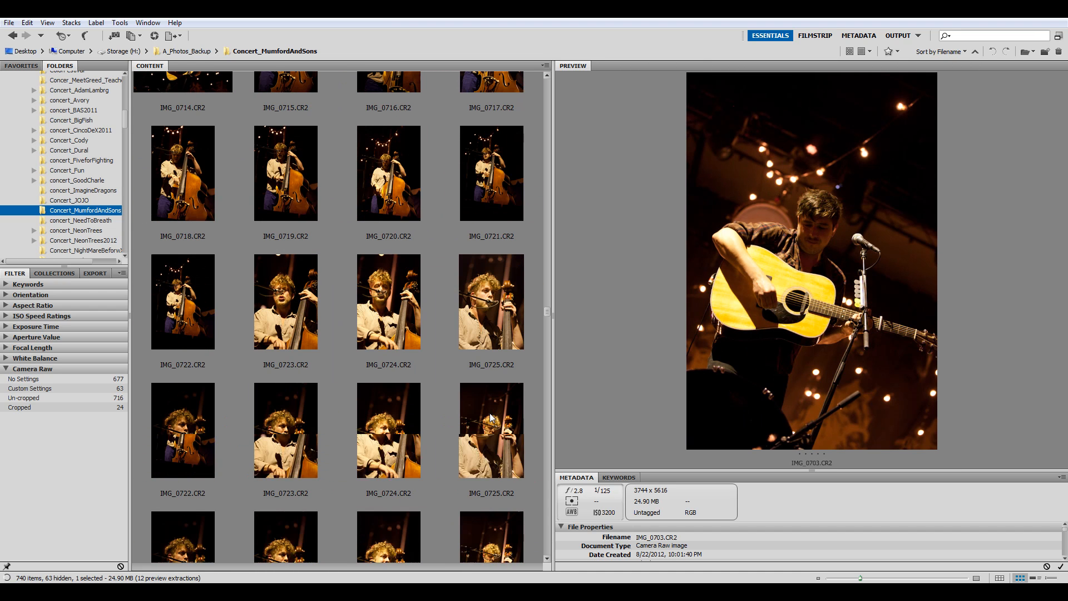
pyautogui.click(396, 331)
pyautogui.click(447, 424)
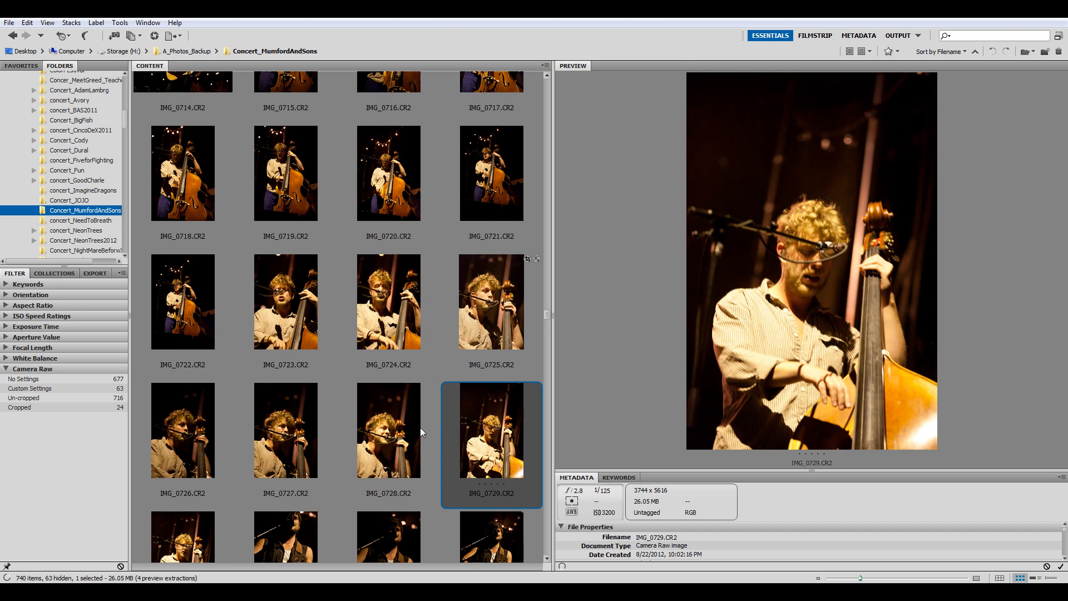
pyautogui.scroll(-10, 420, 428)
pyautogui.click(475, 337)
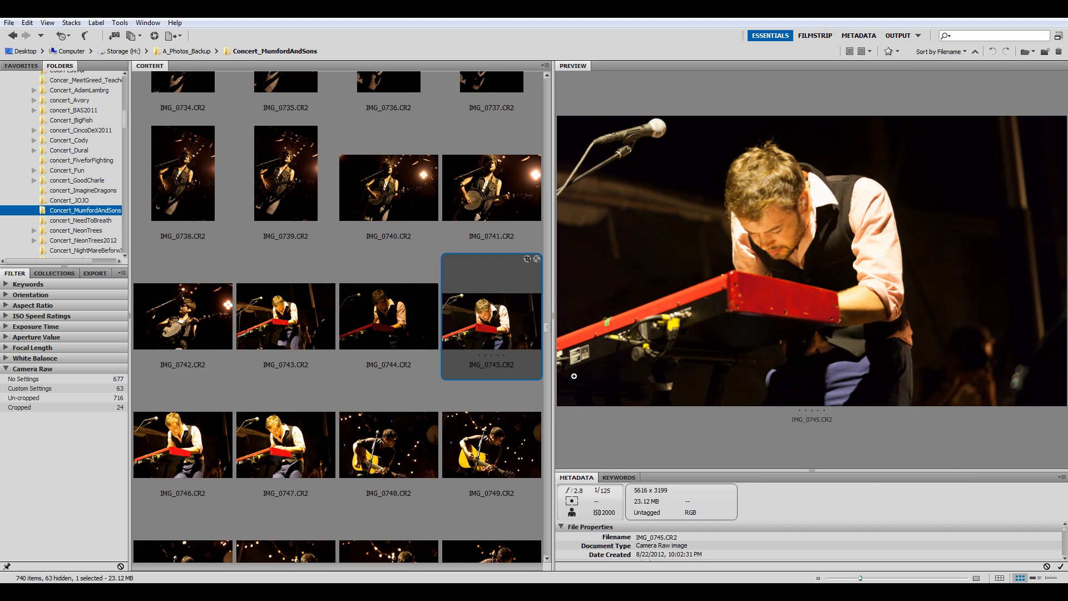
# Return to the earlier concert photos, previewing IMG_0664 and the blue-lit singer shot IMG_0596.
pyautogui.scroll(10, 392, 393)
pyautogui.scroll(20, 392, 392)
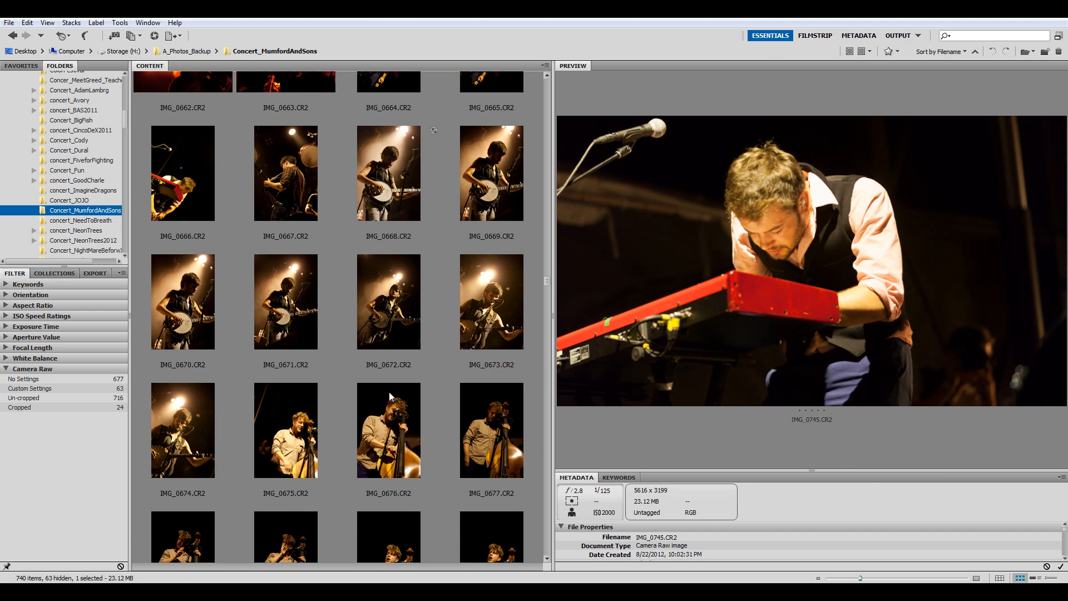
pyautogui.click(384, 375)
pyautogui.scroll(12, 455, 425)
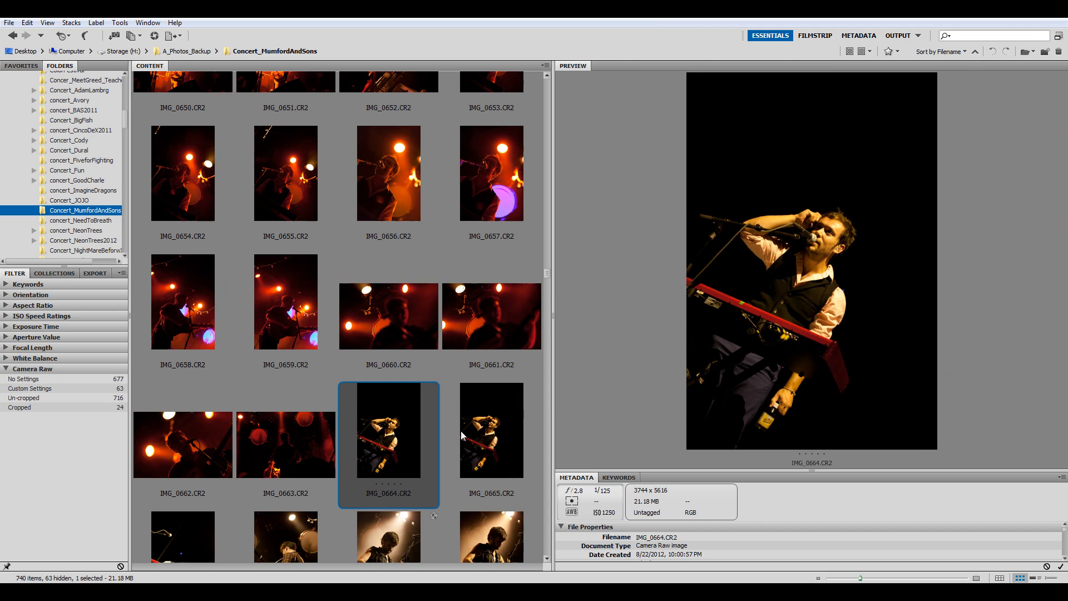
pyautogui.scroll(20, 462, 434)
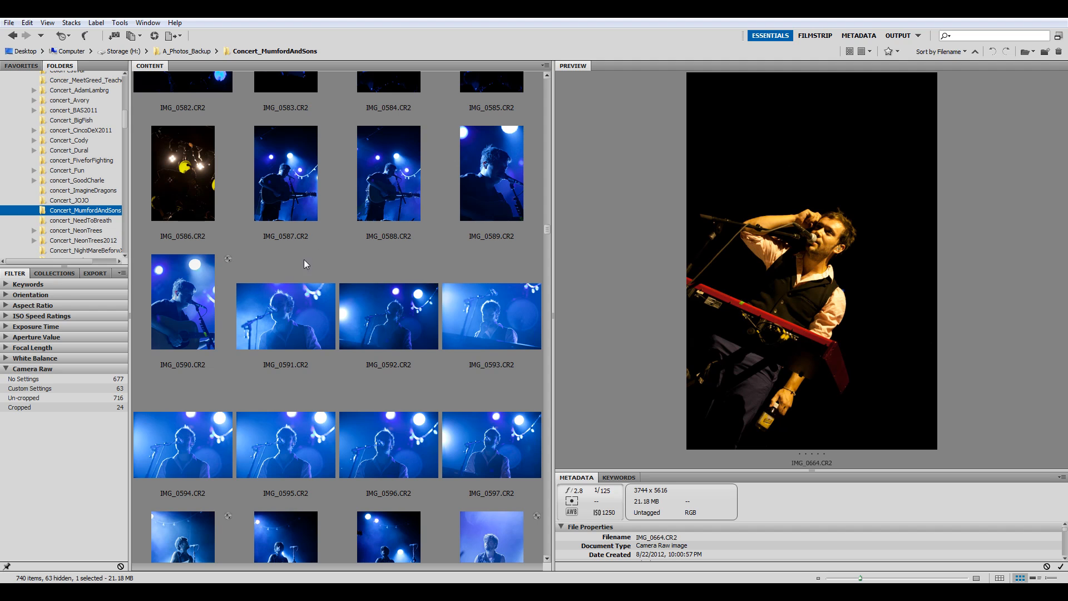
pyautogui.scroll(-2, 421, 354)
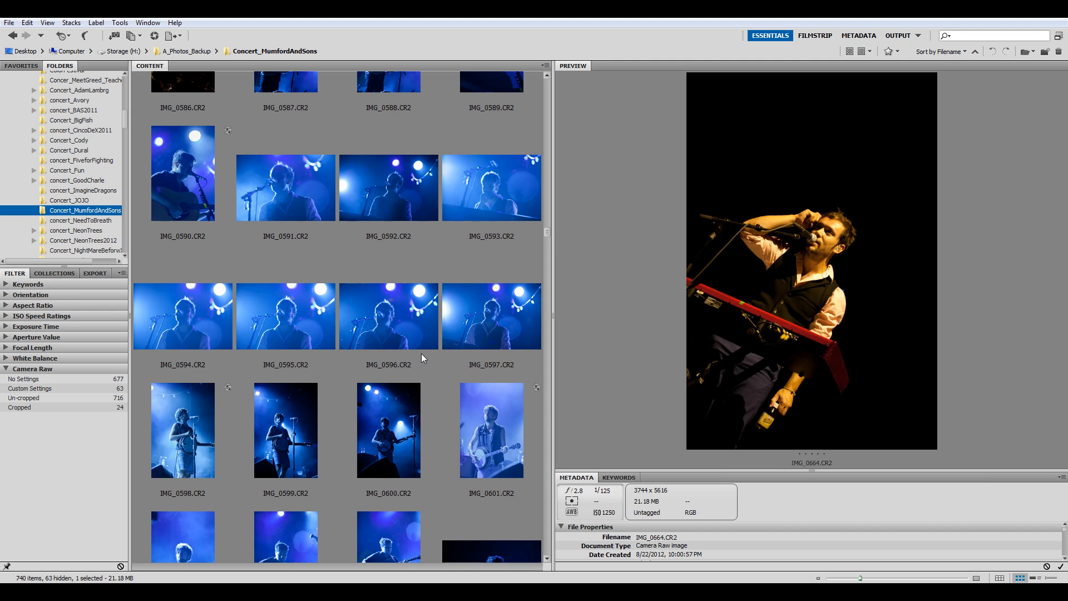
pyautogui.click(385, 314)
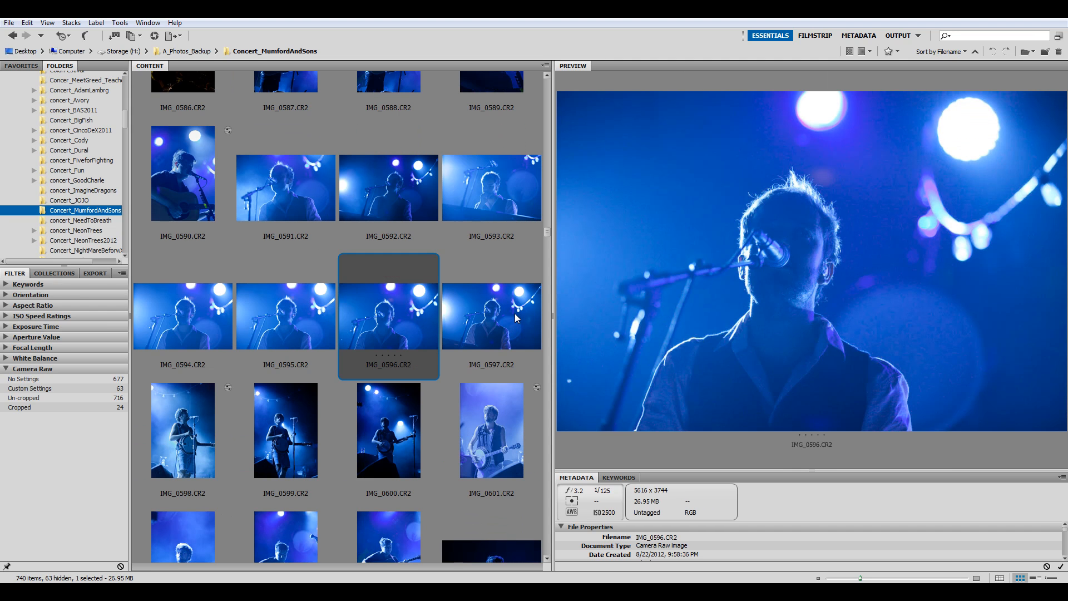
# Open IMG_0599.CR2 in Camera Raw and turn the highlight clipping warning off and back on.
pyautogui.scroll(-2, 345, 332)
pyautogui.click(269, 342)
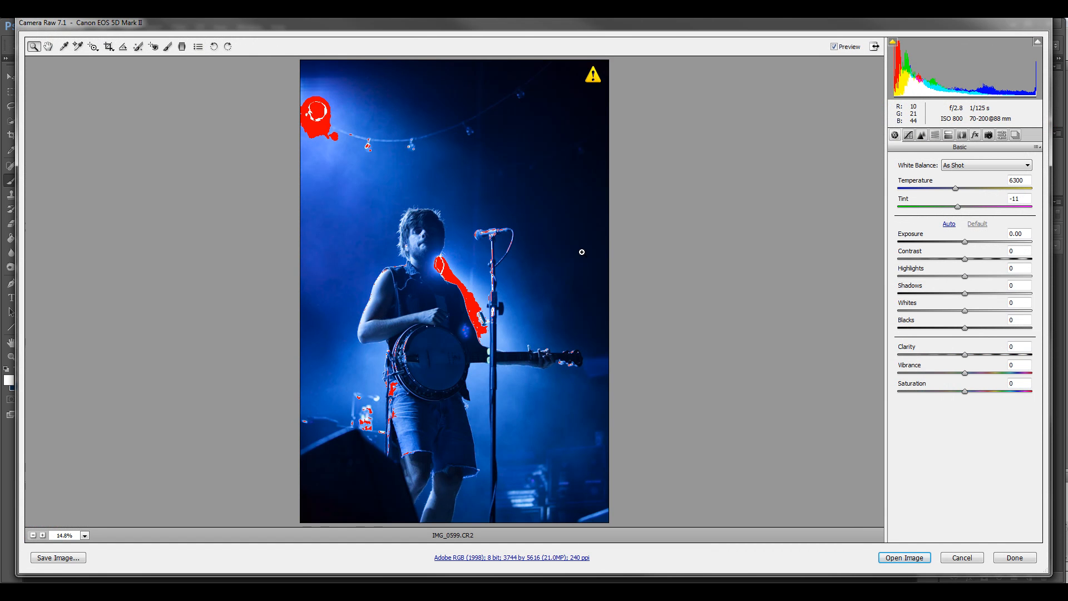
pyautogui.click(1037, 42)
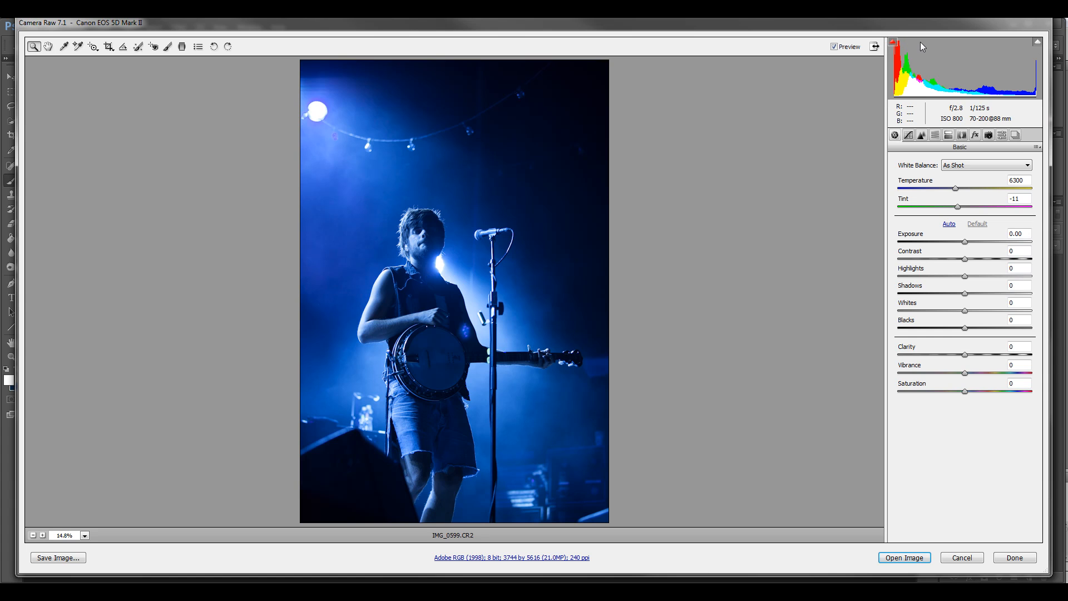
pyautogui.click(1037, 43)
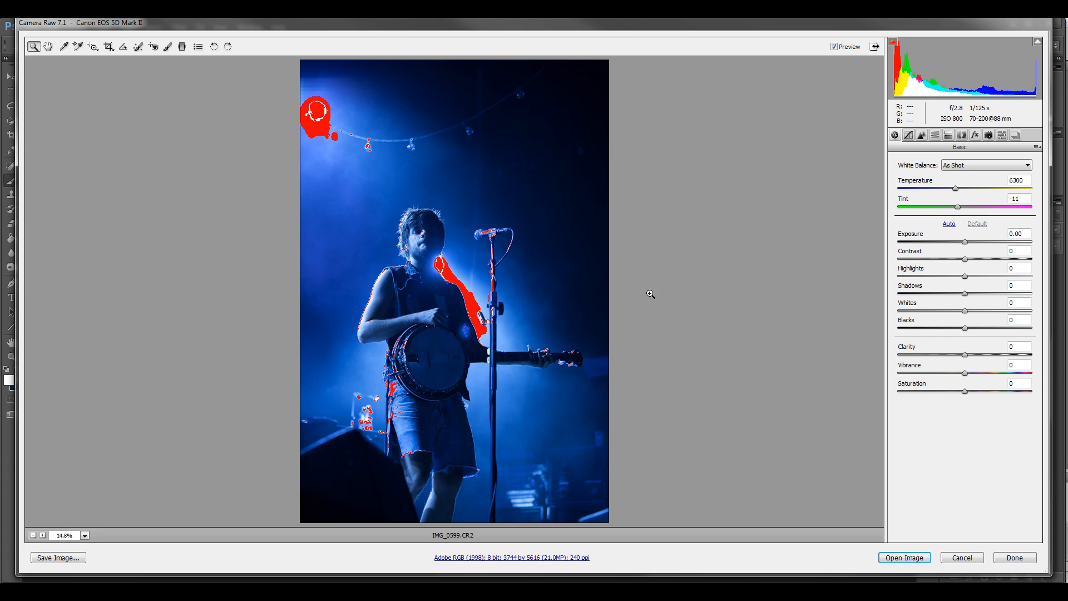
# Inspect the clipped highlights around the banjo player and enable the lens profile corrections for the photo.
pyautogui.moveTo(421, 271); pyautogui.dragTo(482, 358)
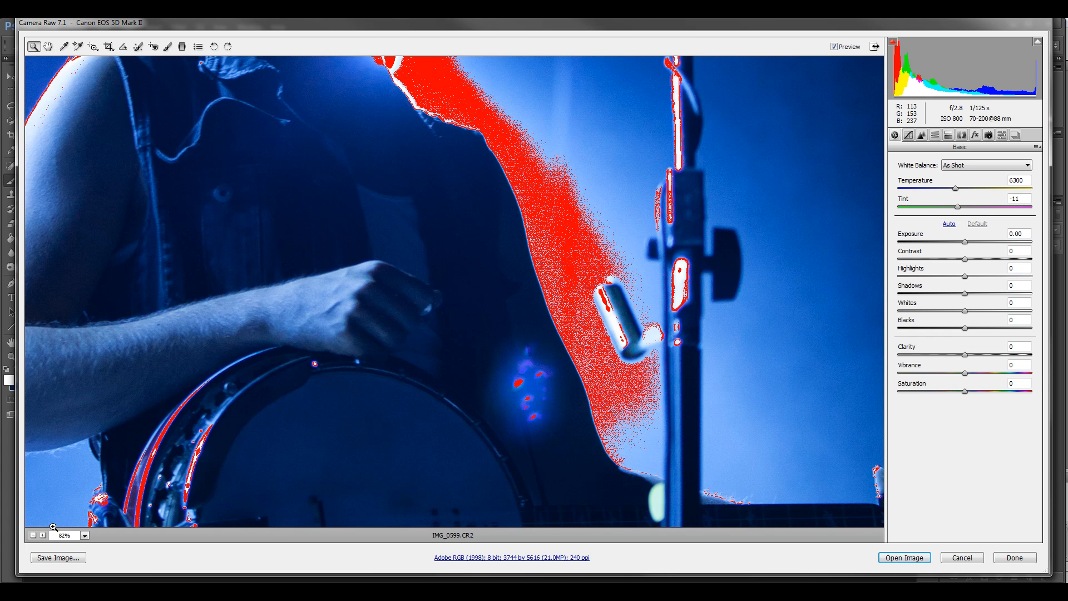
pyautogui.click(32, 535)
pyautogui.click(32, 534)
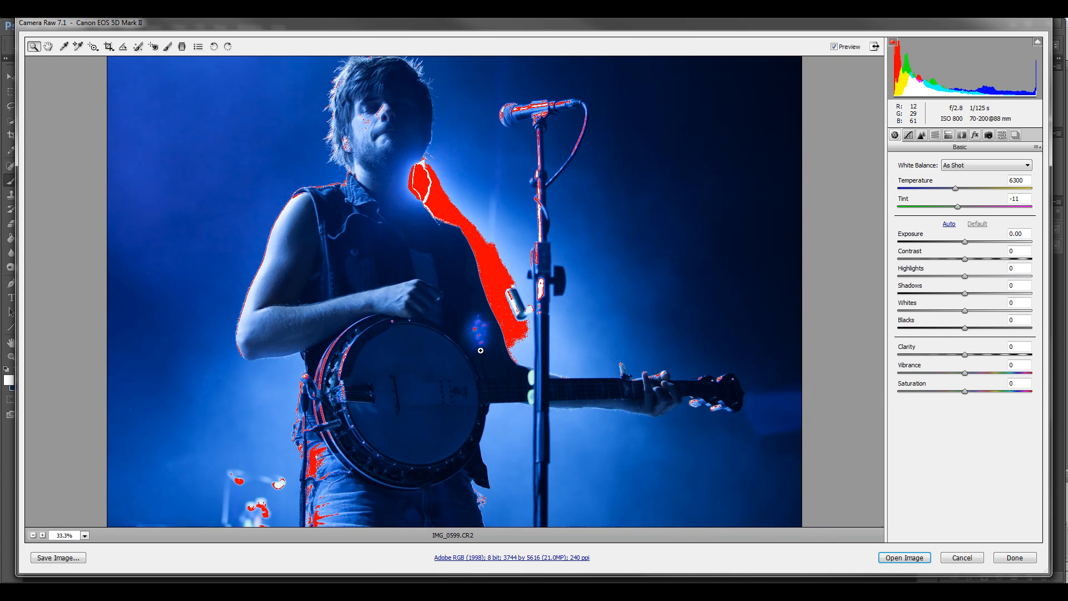
pyautogui.click(33, 535)
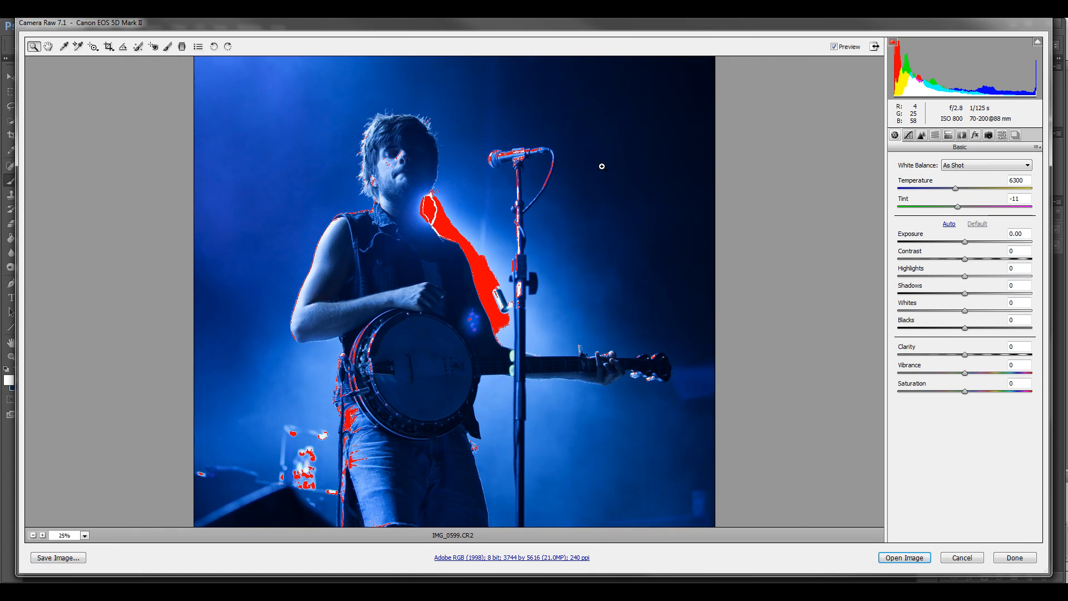
pyautogui.click(962, 135)
pyautogui.click(921, 177)
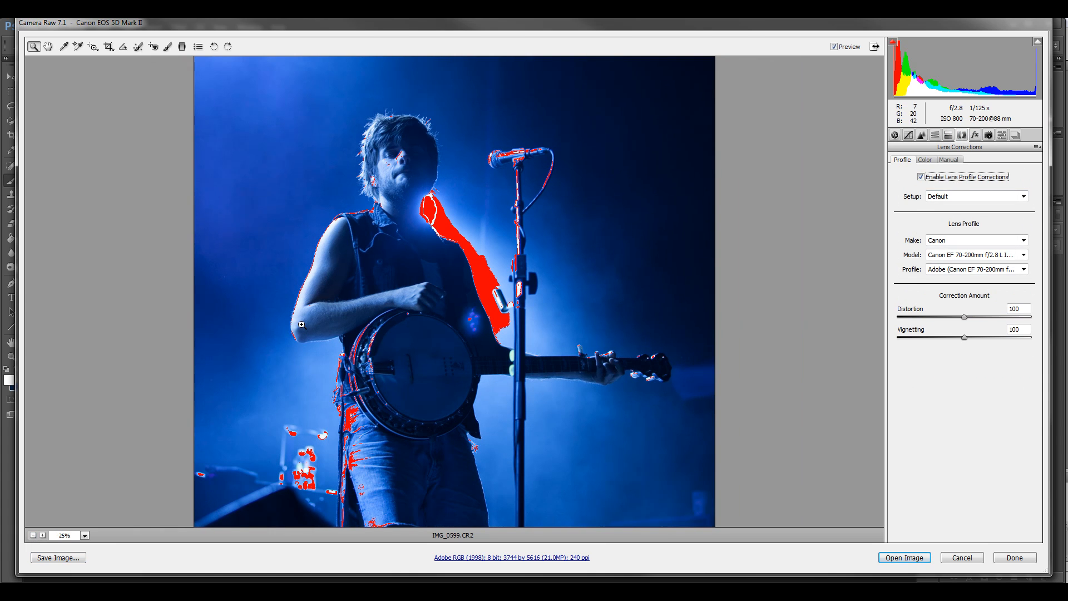
pyautogui.click(32, 534)
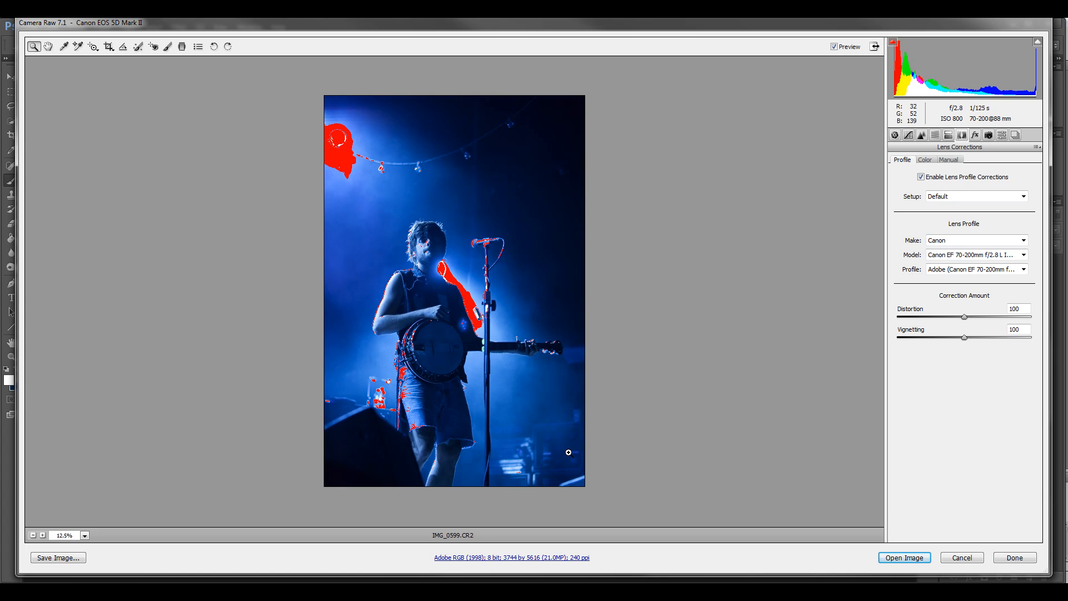
# Lower the photo's Highlights to -41 and its Vibrance to -13 in the basic adjustments.
pyautogui.click(894, 135)
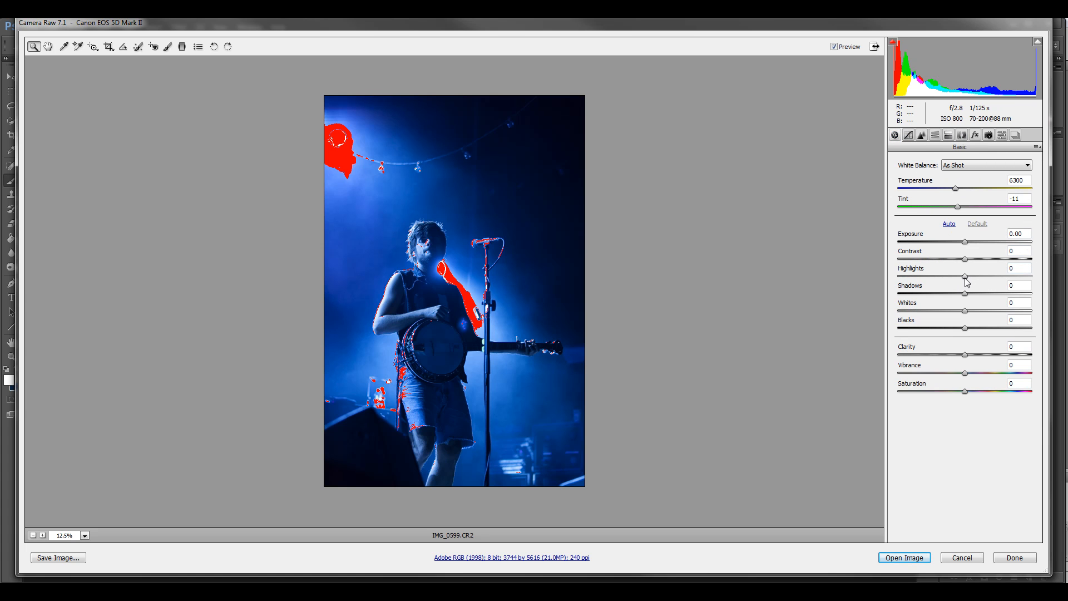
pyautogui.moveTo(965, 279); pyautogui.dragTo(939, 279)
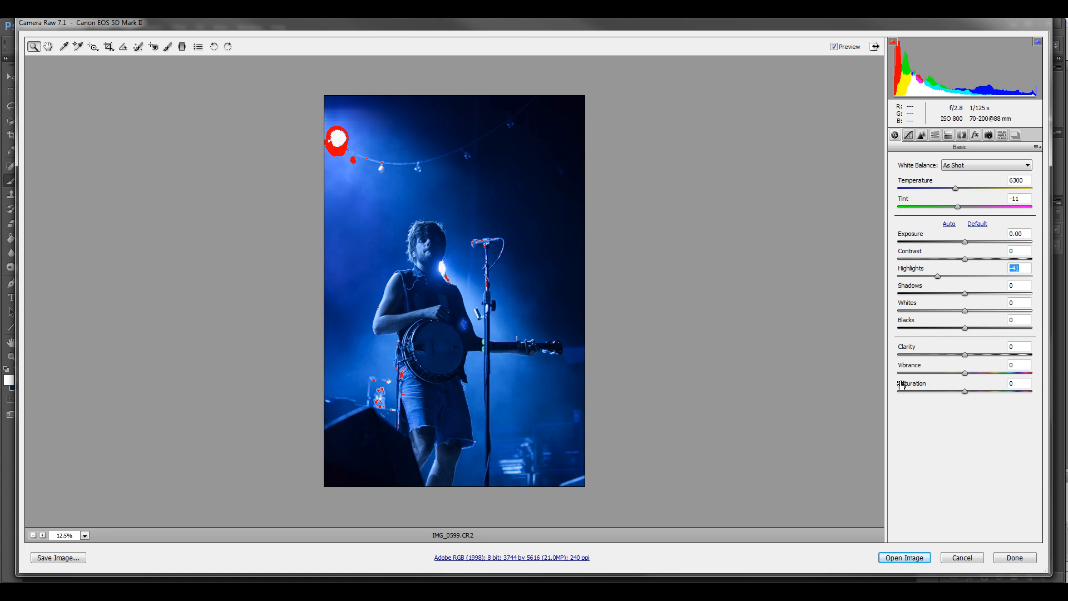
pyautogui.moveTo(965, 373)
pyautogui.mouseDown()
pyautogui.moveTo(1046, 375)
pyautogui.moveTo(946, 384)
pyautogui.moveTo(979, 384)
pyautogui.moveTo(957, 385)
pyautogui.mouseUp()
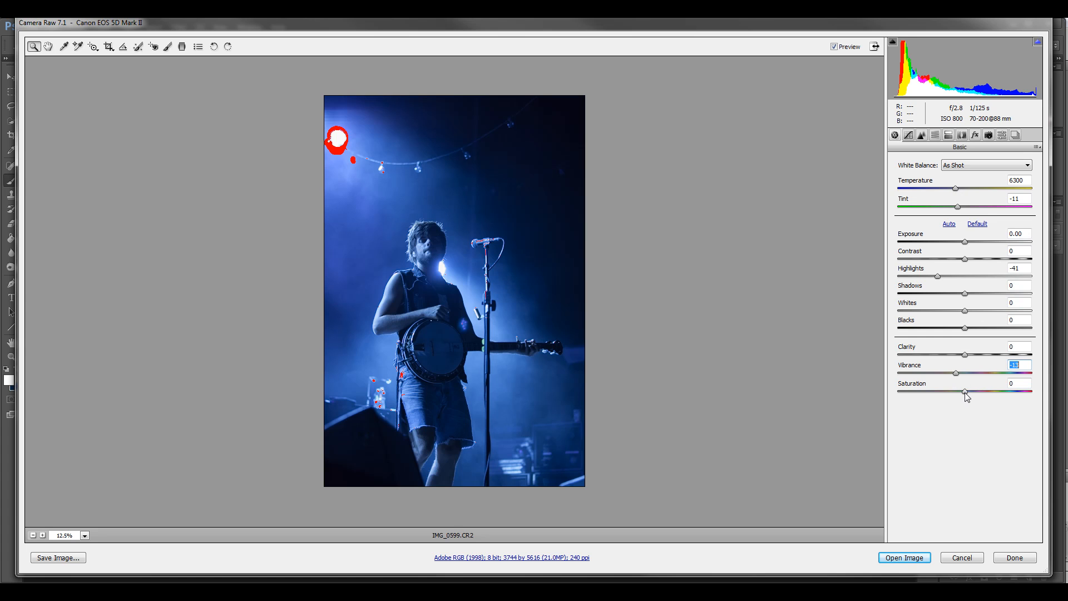
# Try fully desaturating the photo with Saturation at -100 and return it to 0.
pyautogui.moveTo(965, 392); pyautogui.dragTo(855, 391)
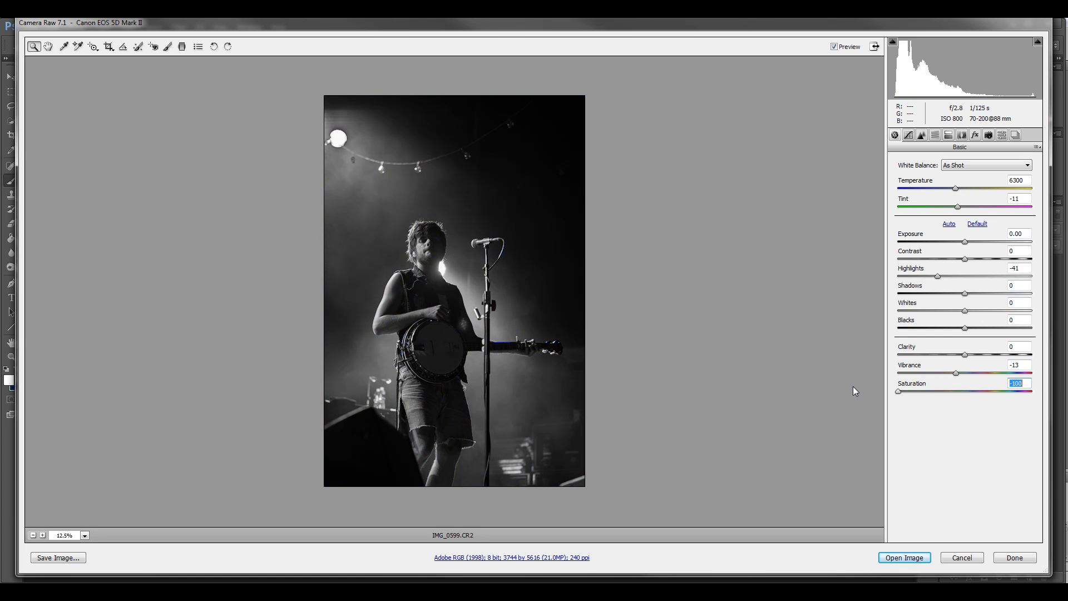
pyautogui.moveTo(898, 391); pyautogui.dragTo(966, 394)
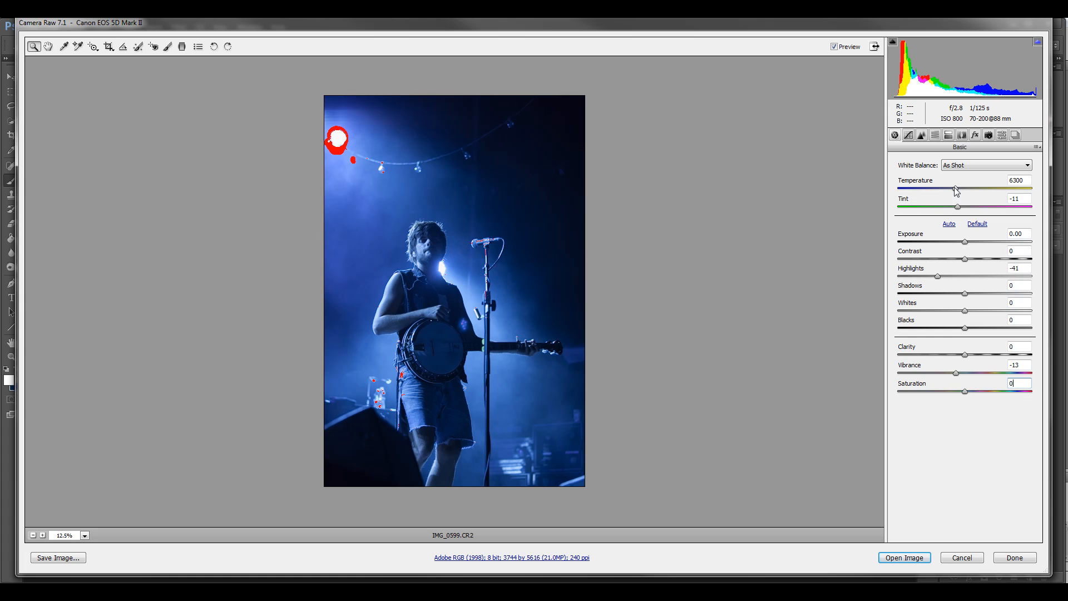
# Set the white balance to Temperature 7300 and Tint -18, and raise Shadows to +14 after trying +78.
pyautogui.moveTo(956, 191); pyautogui.dragTo(948, 213)
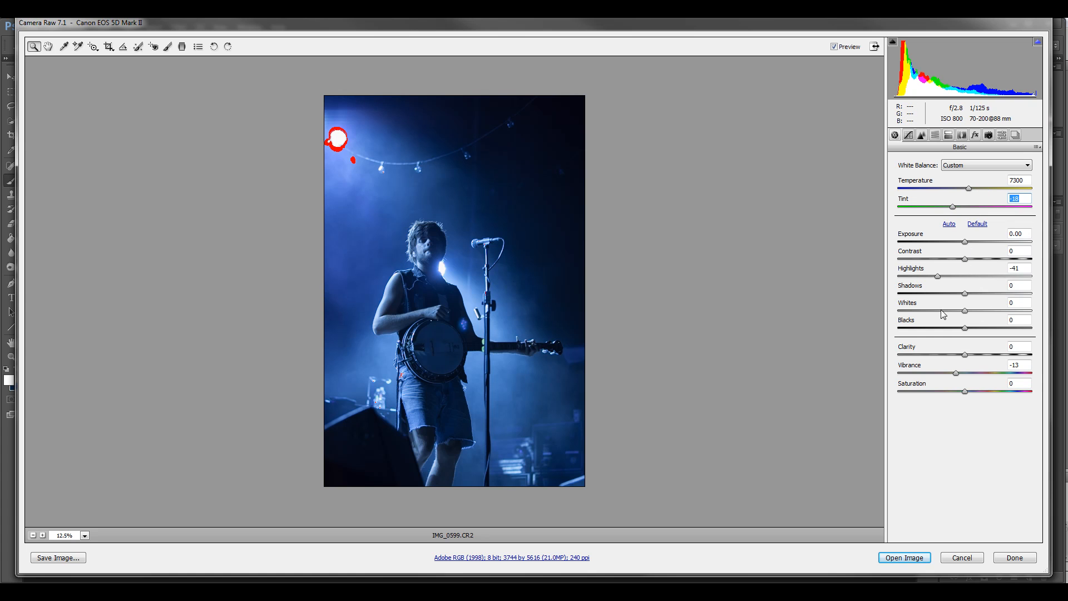
pyautogui.moveTo(965, 294); pyautogui.dragTo(1018, 304)
pyautogui.moveTo(490, 177); pyautogui.dragTo(570, 268)
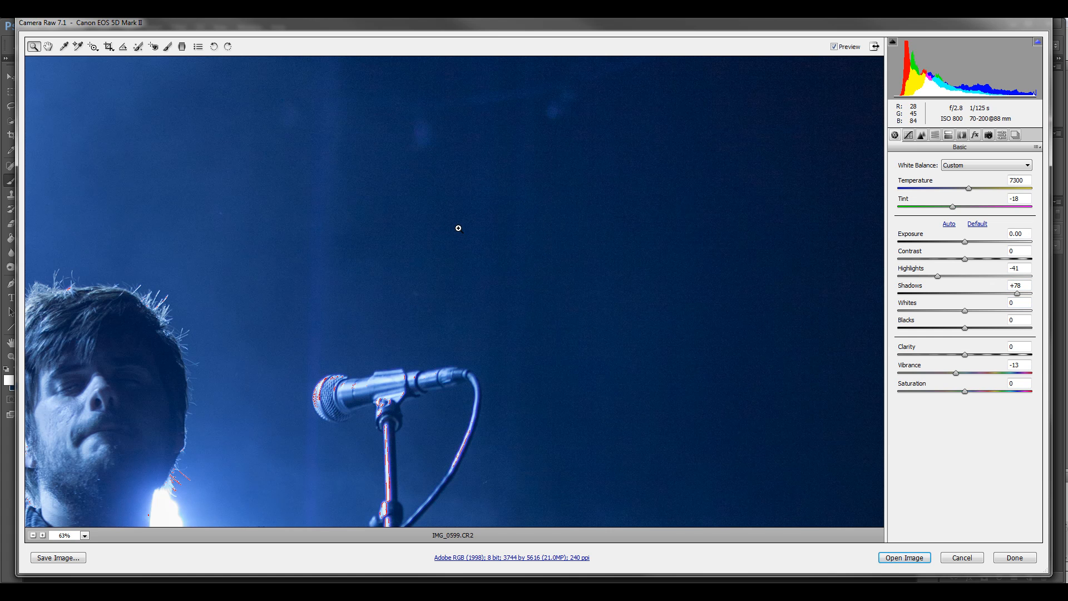
pyautogui.moveTo(1016, 298); pyautogui.dragTo(975, 301)
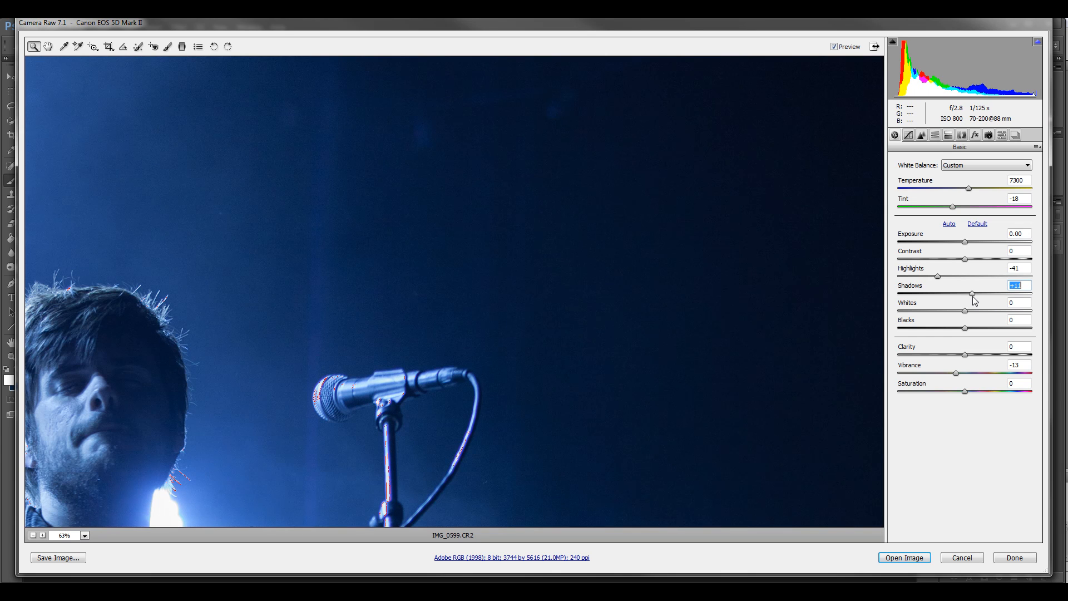
pyautogui.moveTo(975, 301); pyautogui.dragTo(978, 300)
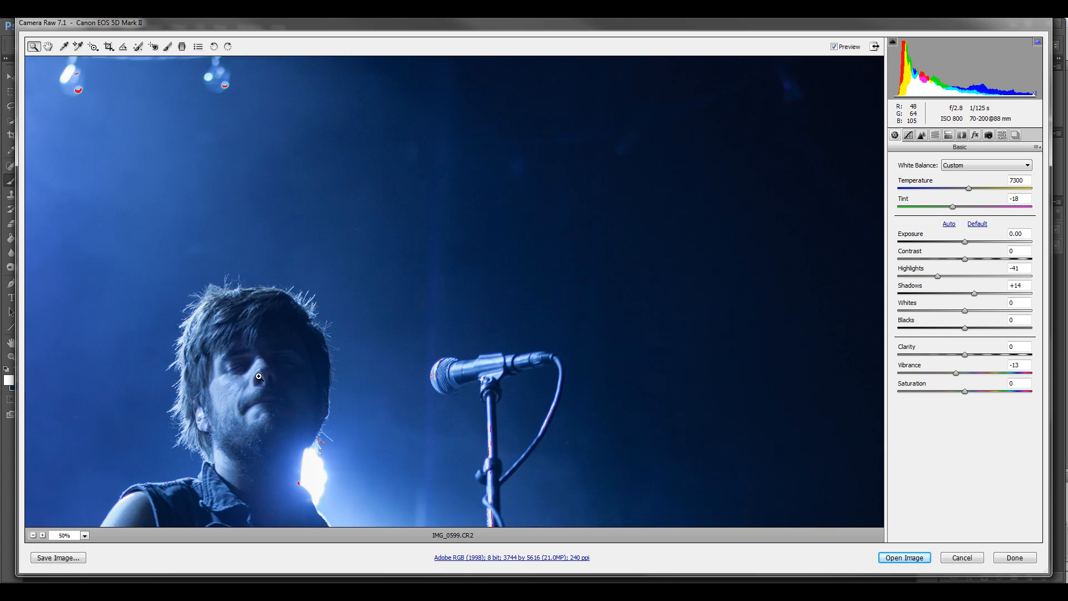
# Shape the parametric tone curve with Lights +13, Darks +2 and Shadows -5, and slightly reduce its Highlights.
pyautogui.scroll(-5, 230, 404)
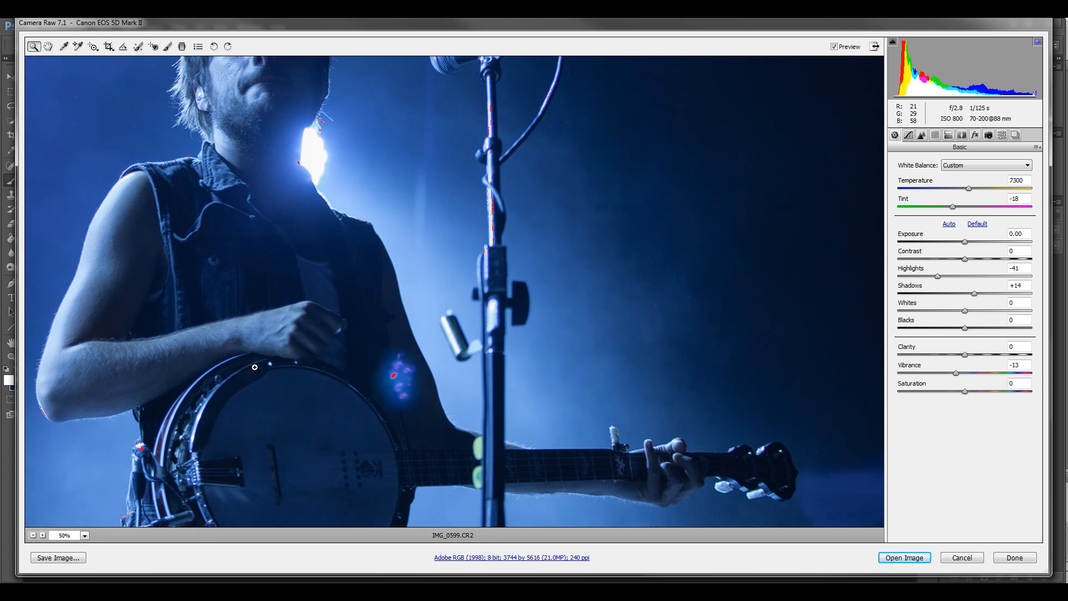
pyautogui.scroll(1, 254, 367)
pyautogui.scroll(-3, 261, 367)
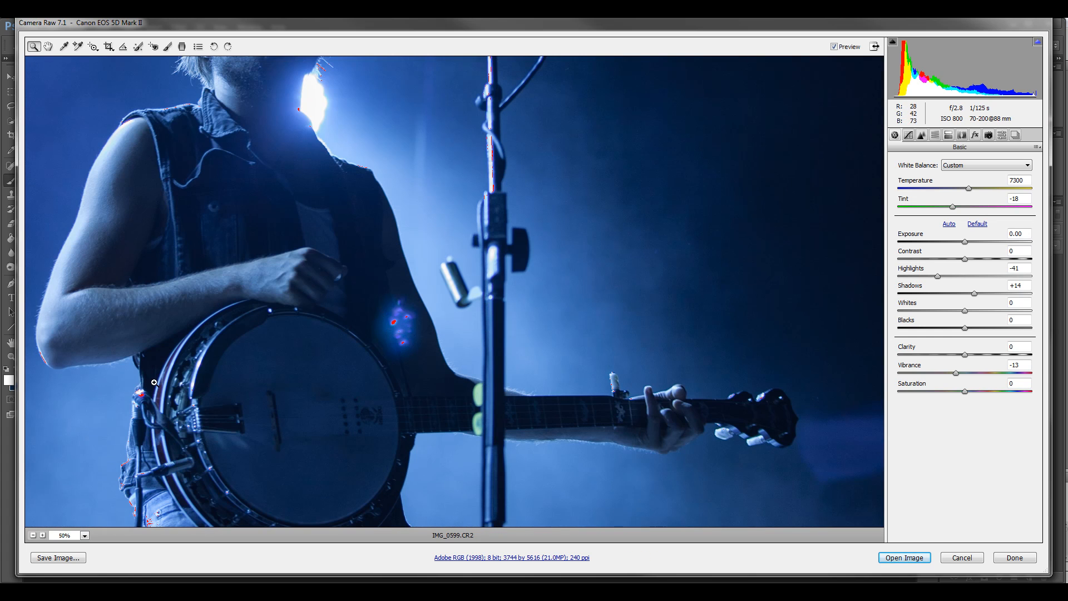
pyautogui.scroll(15, 412, 341)
pyautogui.scroll(-1, 412, 343)
pyautogui.scroll(-9, 412, 342)
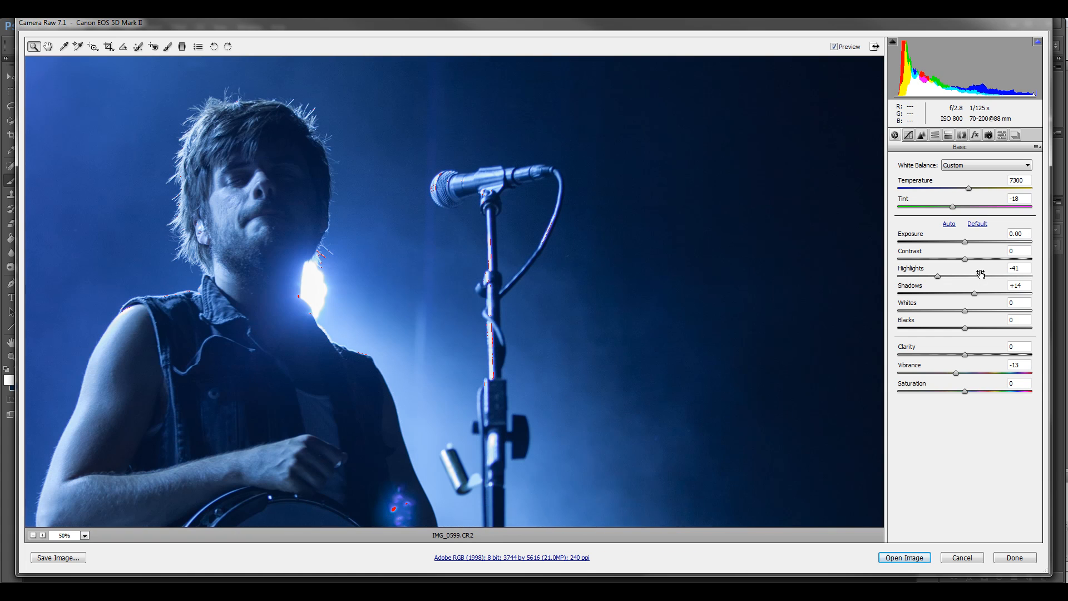
pyautogui.click(908, 136)
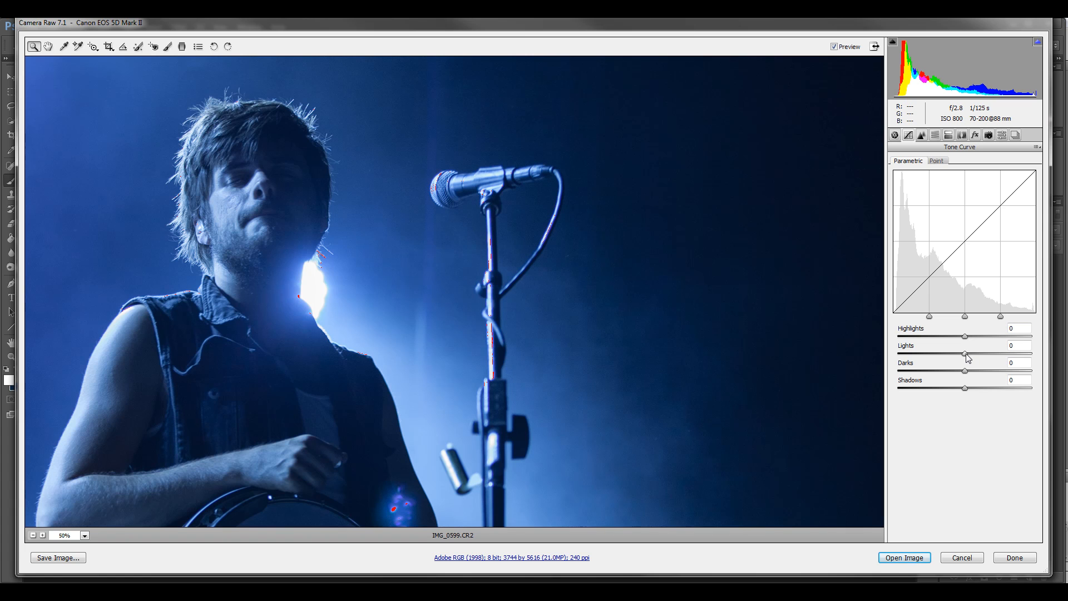
pyautogui.moveTo(966, 355); pyautogui.dragTo(973, 354)
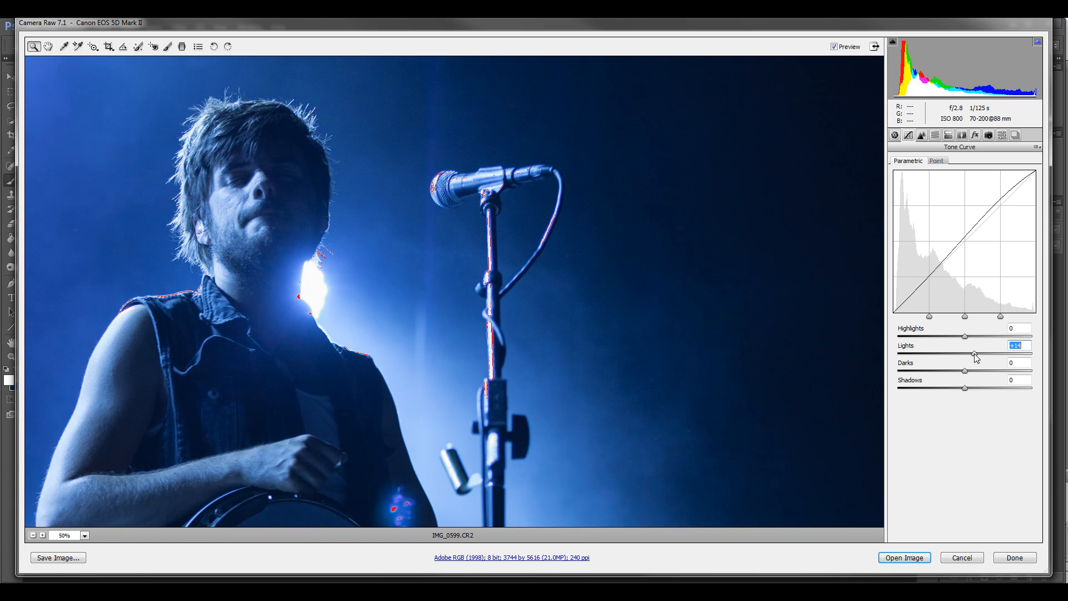
pyautogui.click(33, 535)
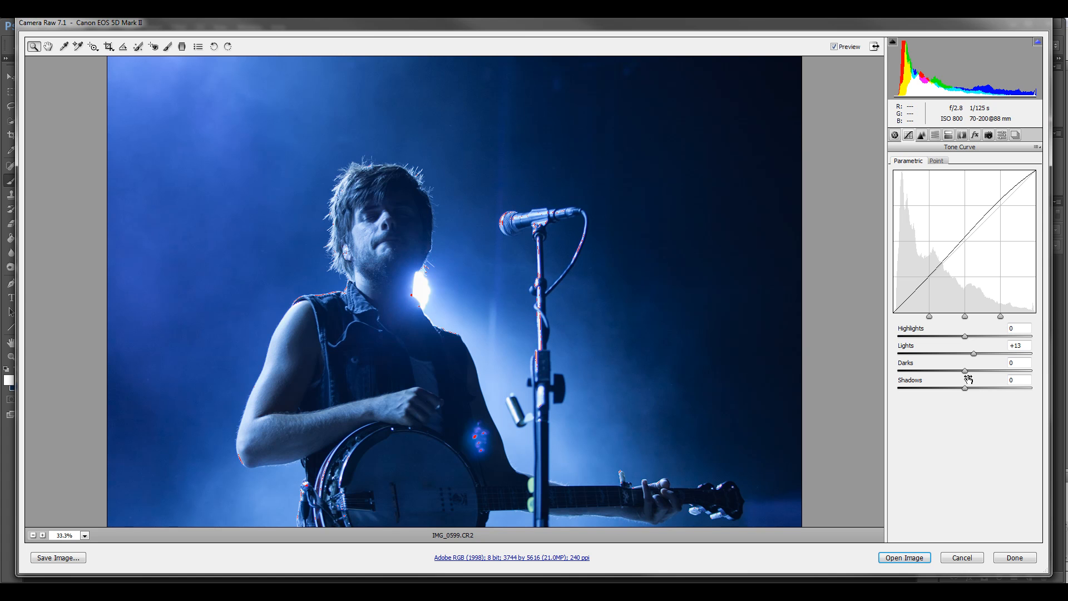
pyautogui.moveTo(967, 374)
pyautogui.mouseDown()
pyautogui.moveTo(979, 374)
pyautogui.moveTo(964, 375)
pyautogui.moveTo(961, 388)
pyautogui.mouseUp()
pyautogui.moveTo(967, 337)
pyautogui.mouseDown()
pyautogui.moveTo(986, 337)
pyautogui.moveTo(962, 335)
pyautogui.mouseUp()
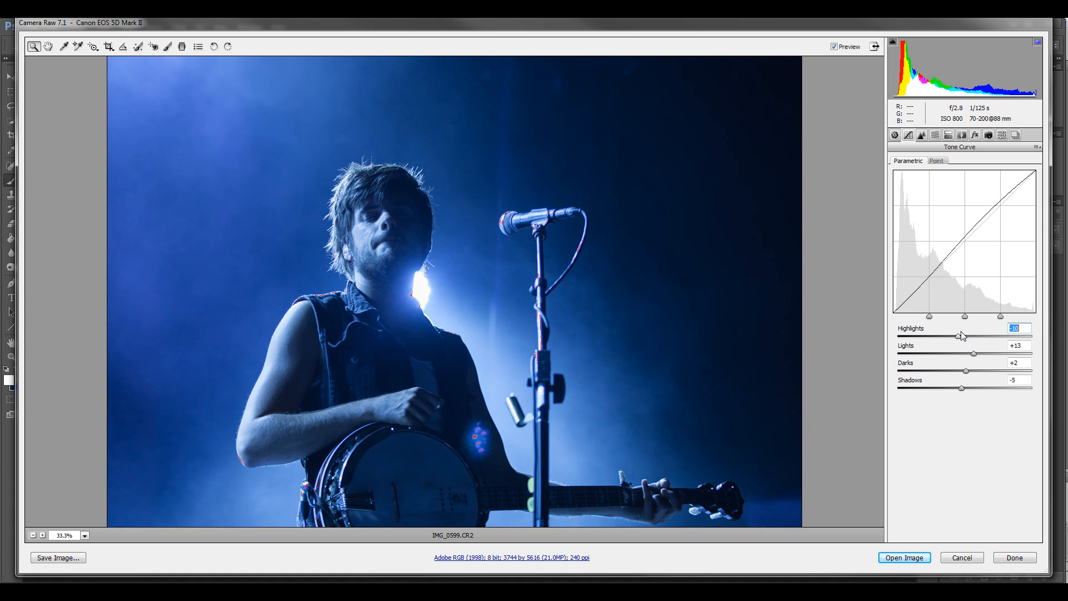
# Test the tone curve's Highlights at -100 against the stage lamp, settling on Highlights -4 and Lights +17.
pyautogui.scroll(8, 382, 423)
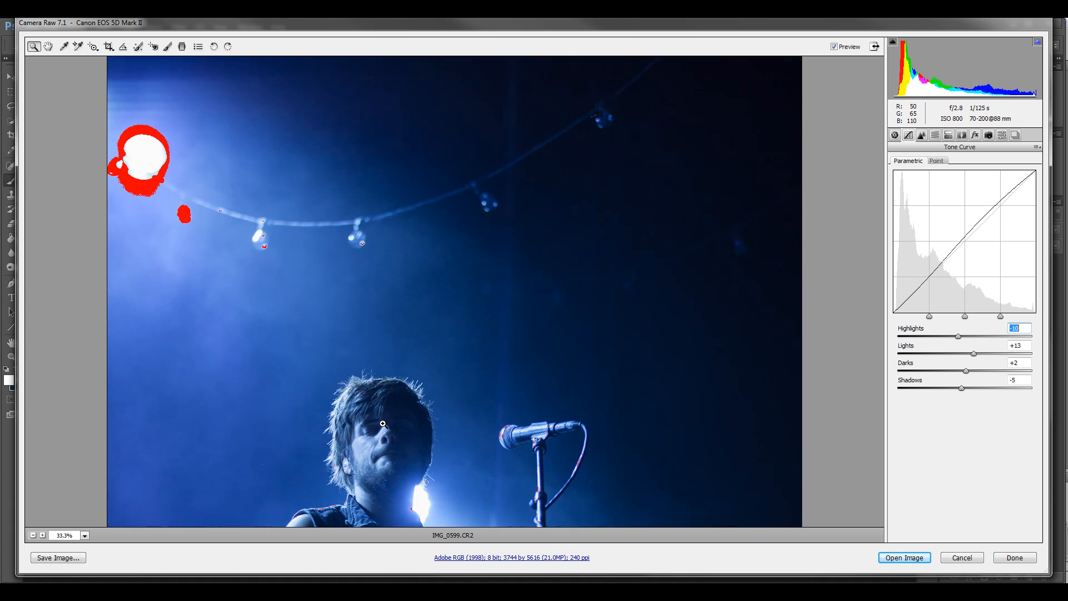
pyautogui.moveTo(958, 336); pyautogui.dragTo(898, 337)
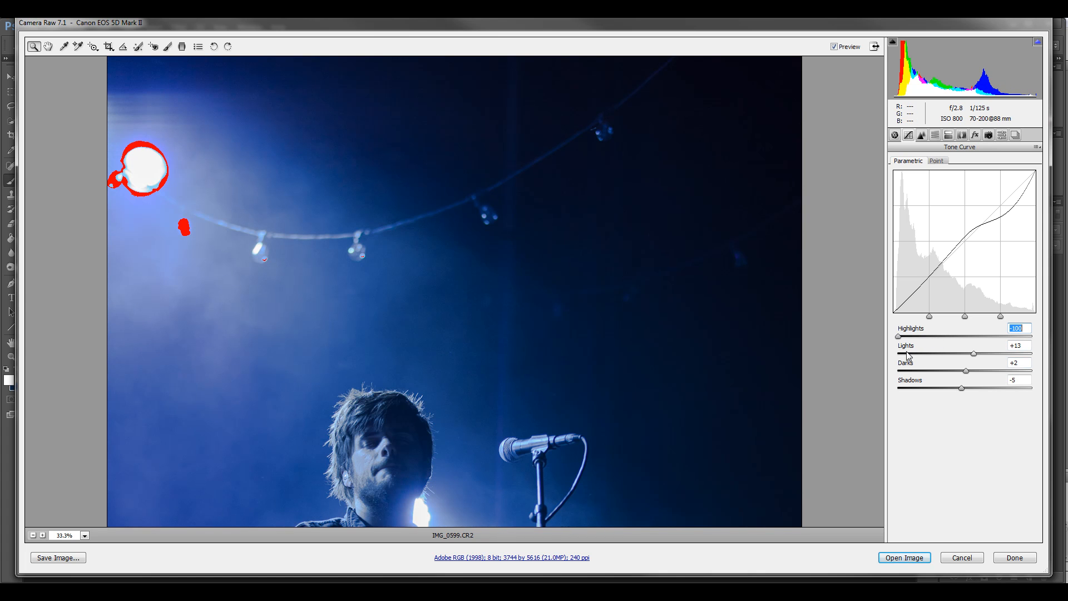
pyautogui.moveTo(902, 340); pyautogui.dragTo(977, 354)
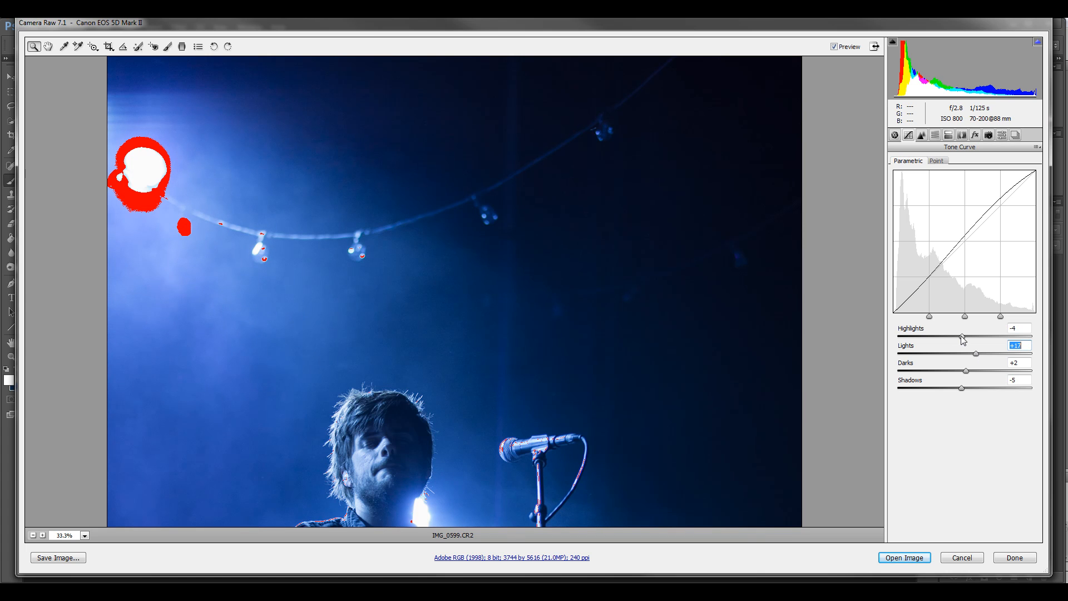
pyautogui.click(962, 337)
# Set the HSL luminance of Blues to -7 and Yellows to -3, checking the singer's face up close.
pyautogui.click(921, 135)
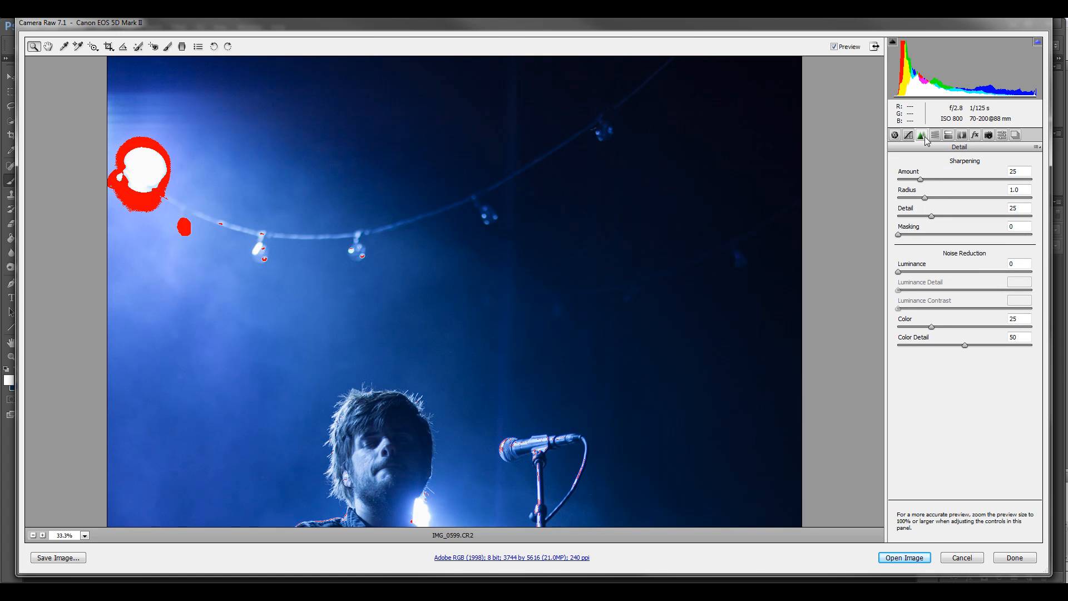
pyautogui.click(936, 135)
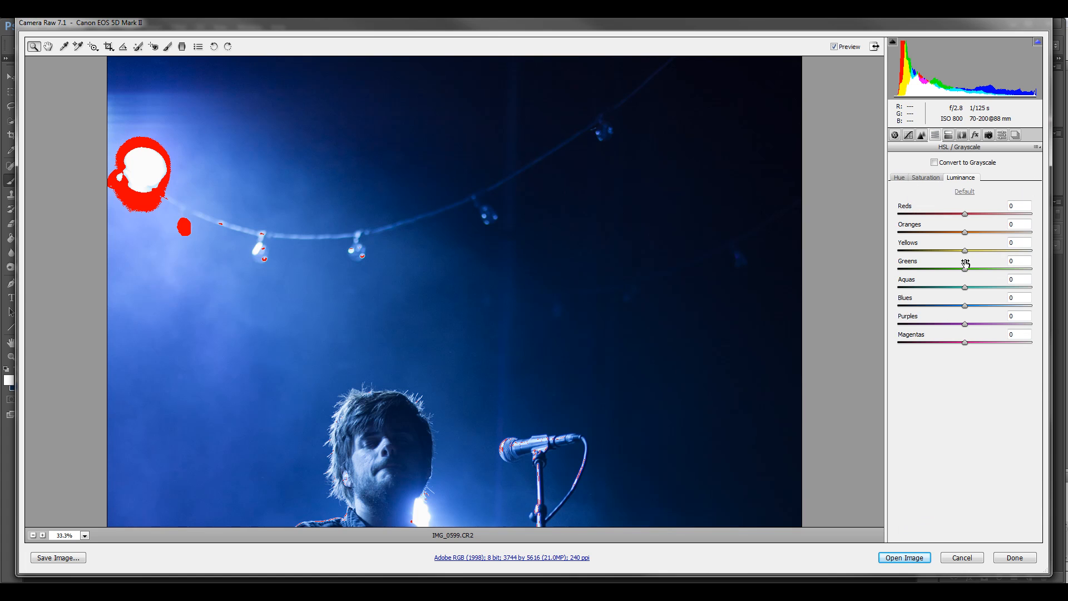
pyautogui.scroll(-8, 475, 238)
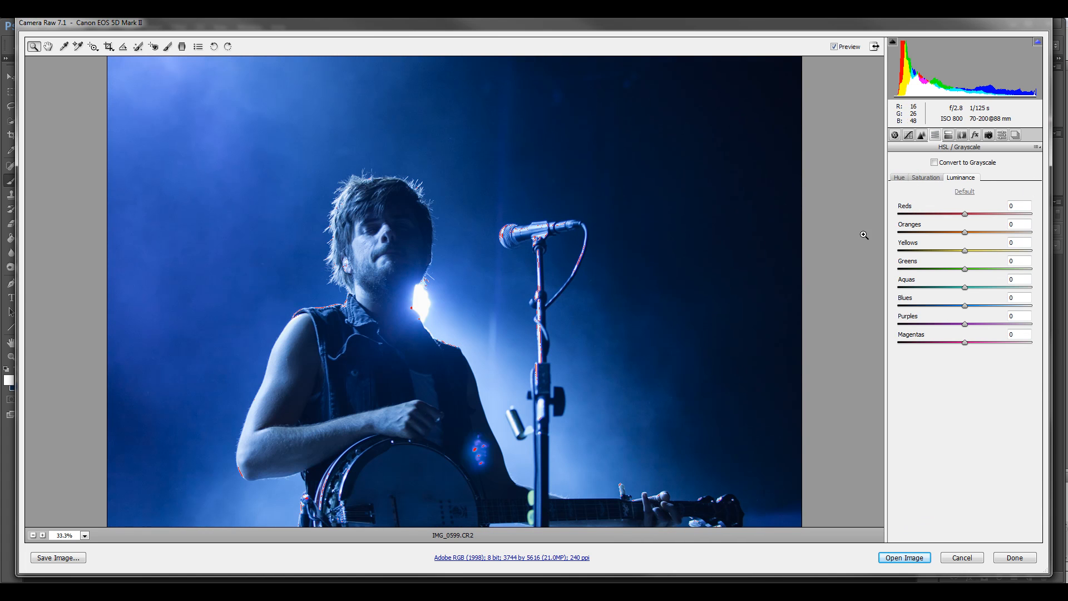
pyautogui.moveTo(965, 305)
pyautogui.mouseDown()
pyautogui.moveTo(1029, 306)
pyautogui.moveTo(869, 307)
pyautogui.moveTo(989, 310)
pyautogui.moveTo(965, 307)
pyautogui.mouseUp()
pyautogui.press('Down')
pyautogui.press('Down')
pyautogui.press('Down')
pyautogui.press('Down')
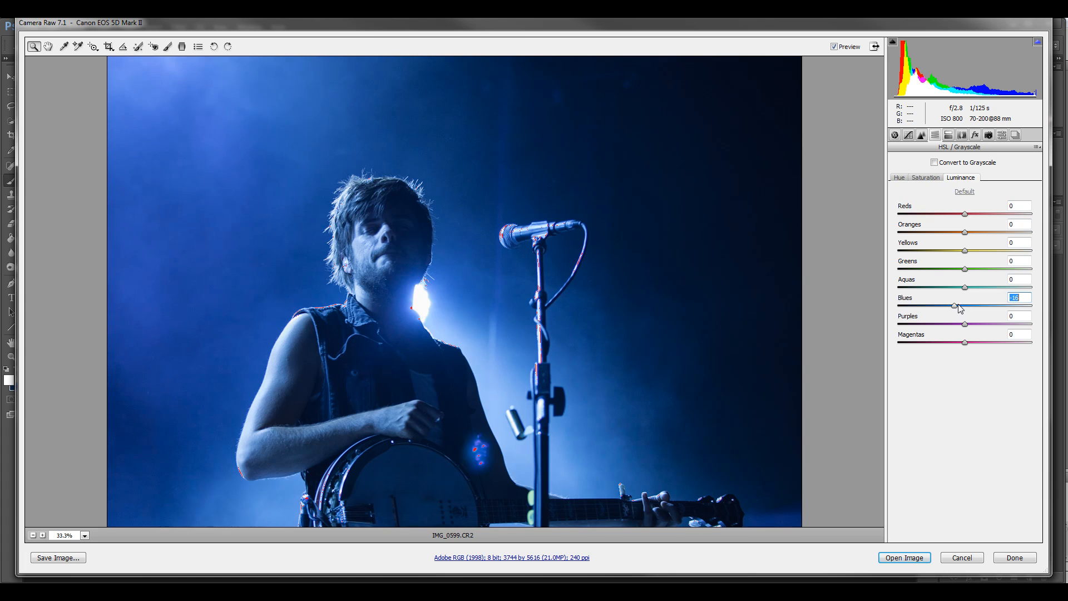
pyautogui.moveTo(317, 199); pyautogui.dragTo(422, 318)
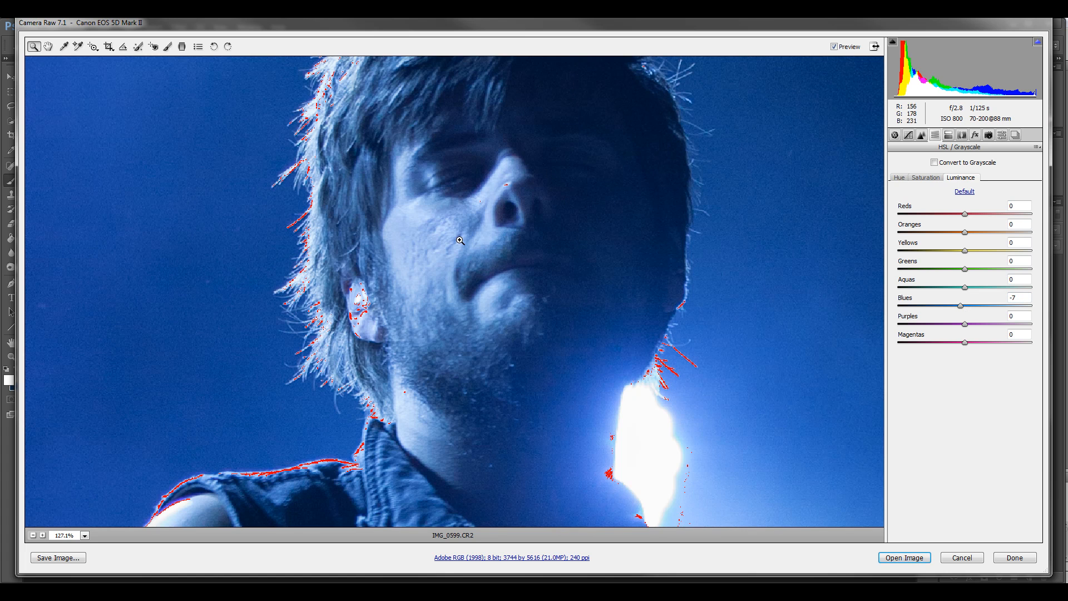
pyautogui.moveTo(964, 309)
pyautogui.mouseDown()
pyautogui.moveTo(985, 310)
pyautogui.moveTo(946, 310)
pyautogui.moveTo(962, 310)
pyautogui.mouseUp()
pyautogui.moveTo(965, 310)
pyautogui.mouseDown()
pyautogui.moveTo(974, 308)
pyautogui.moveTo(961, 306)
pyautogui.mouseUp()
pyautogui.moveTo(967, 252)
pyautogui.mouseDown()
pyautogui.moveTo(992, 254)
pyautogui.moveTo(966, 256)
pyautogui.mouseUp()
# Keep the Reds luminance at 0, lower Aquas to -5 and raise Purples to about +13.
pyautogui.click(33, 535)
pyautogui.click(32, 535)
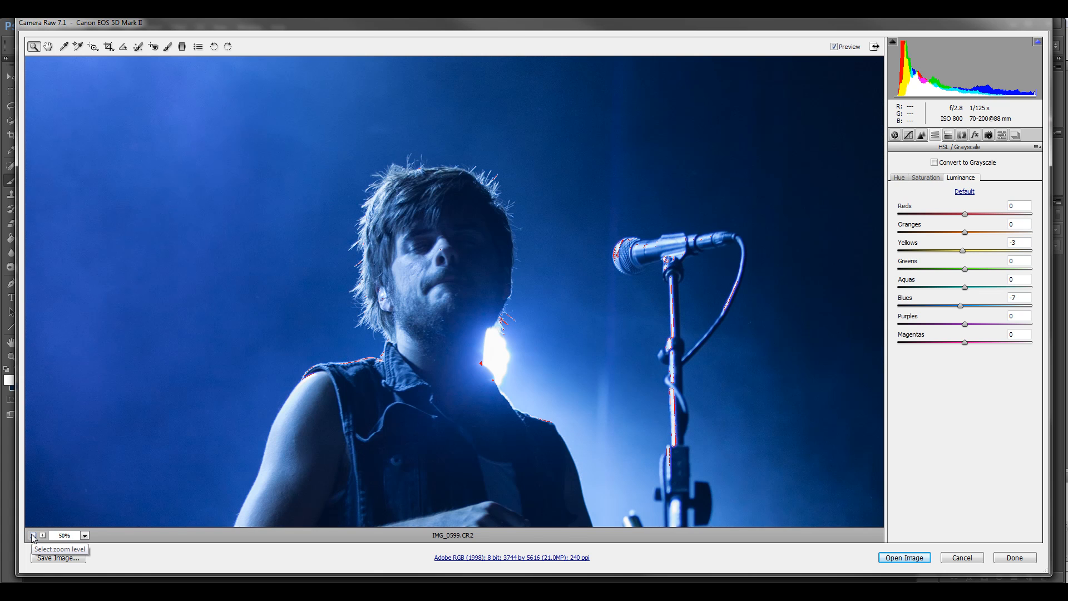
pyautogui.click(33, 535)
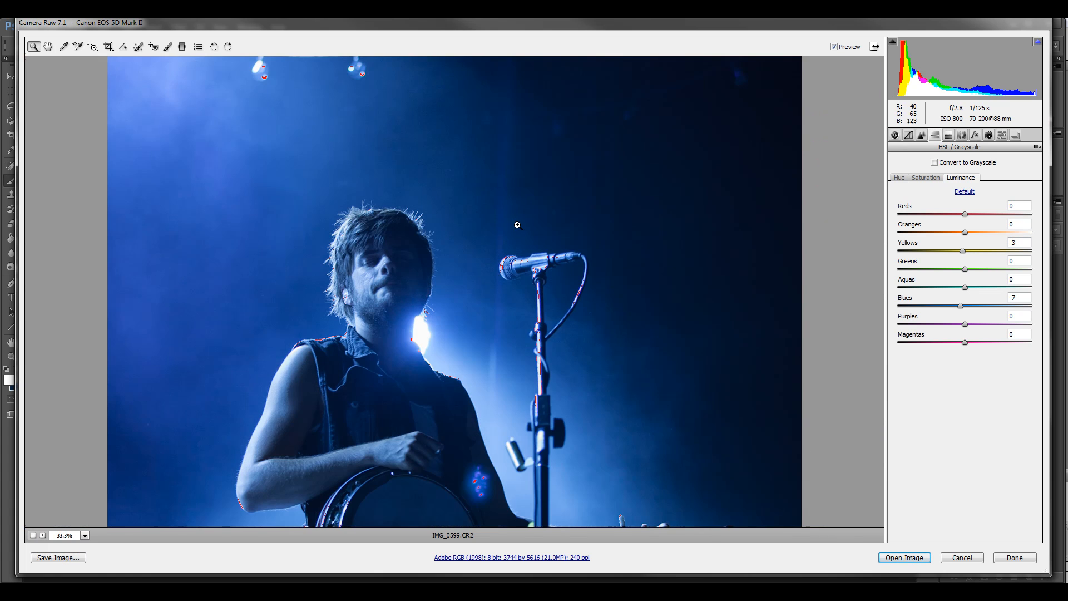
pyautogui.moveTo(965, 214)
pyautogui.mouseDown()
pyautogui.moveTo(1033, 216)
pyautogui.moveTo(898, 218)
pyautogui.moveTo(966, 222)
pyautogui.mouseUp()
pyautogui.write('0')
pyautogui.moveTo(964, 287); pyautogui.dragTo(979, 326)
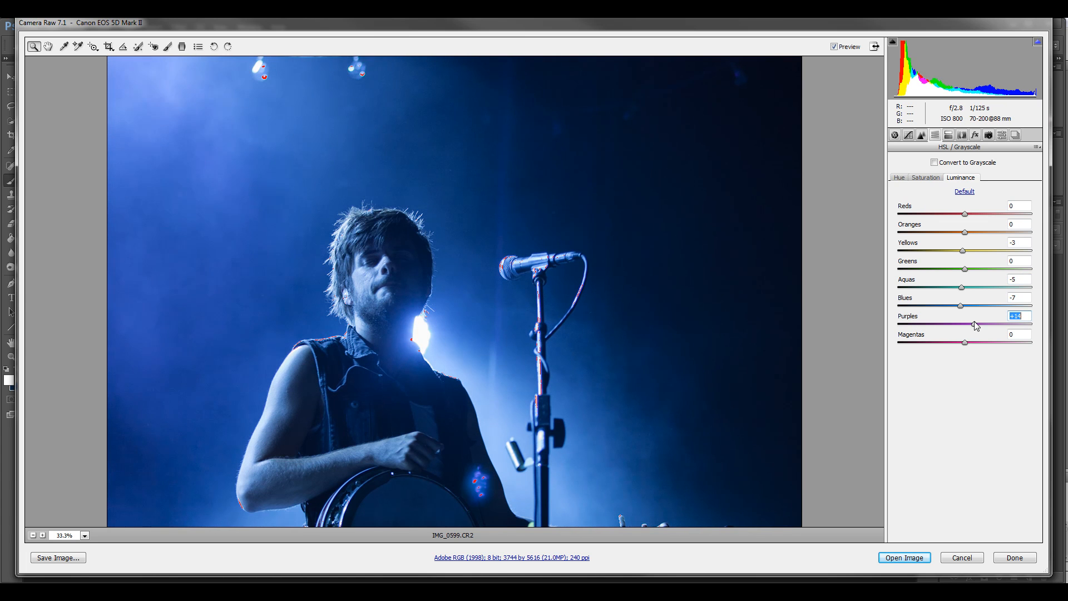
# Judge the whole photo and set the luminance of Purples to +33 and Magentas to -6, also adjusting Greens.
pyautogui.click(33, 535)
pyautogui.click(33, 534)
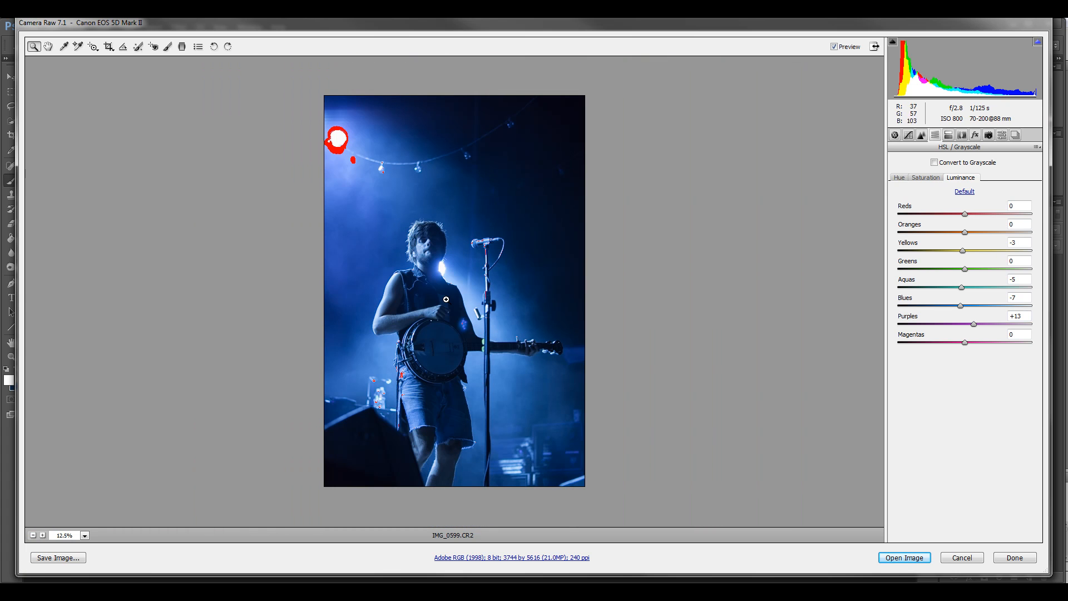
pyautogui.moveTo(974, 324); pyautogui.dragTo(967, 345)
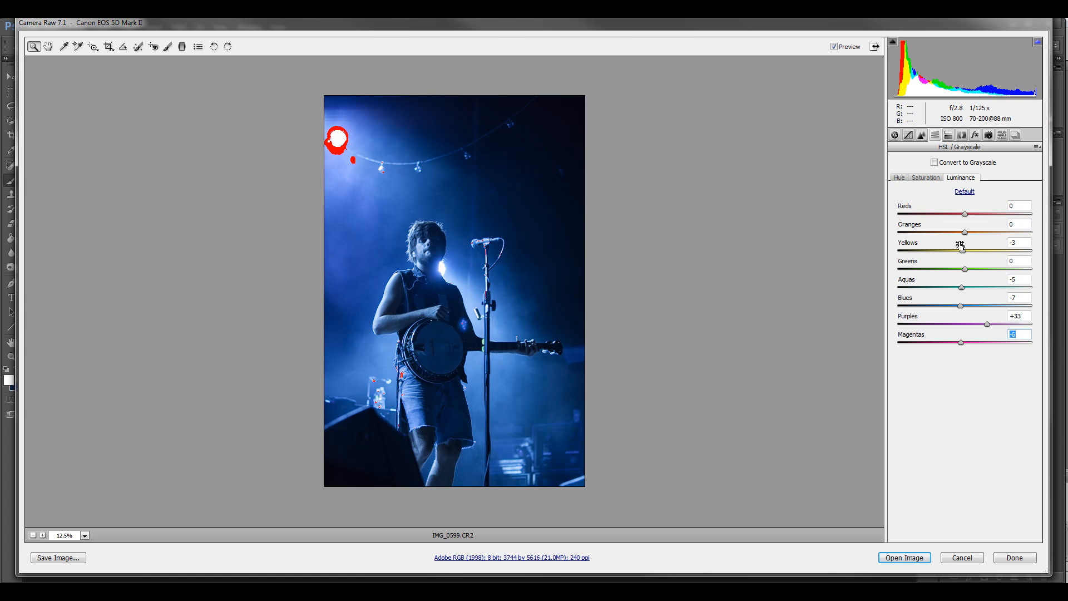
pyautogui.moveTo(964, 269)
pyautogui.mouseDown()
pyautogui.moveTo(912, 270)
pyautogui.moveTo(987, 274)
pyautogui.moveTo(959, 276)
pyautogui.mouseUp()
# Reduce the HSL saturation of Blues to -100 to strip the blue stage light from the photo.
pyautogui.click(926, 178)
pyautogui.moveTo(965, 306); pyautogui.dragTo(878, 303)
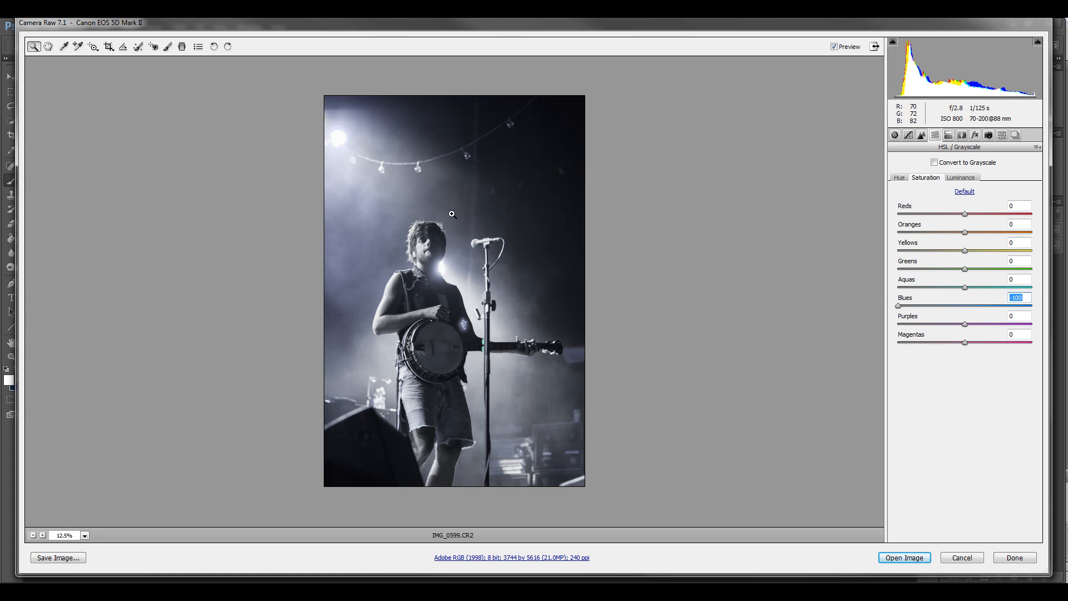
# Set HSL saturation to Magentas +13, Purples +22, Greens +5, Yellows +33, Reds +8, Oranges +7 and Blues 0.
pyautogui.moveTo(964, 325)
pyautogui.mouseDown()
pyautogui.moveTo(992, 324)
pyautogui.moveTo(972, 342)
pyautogui.mouseUp()
pyautogui.moveTo(965, 269); pyautogui.dragTo(988, 251)
pyautogui.moveTo(968, 215)
pyautogui.mouseDown()
pyautogui.moveTo(985, 216)
pyautogui.moveTo(970, 232)
pyautogui.mouseUp()
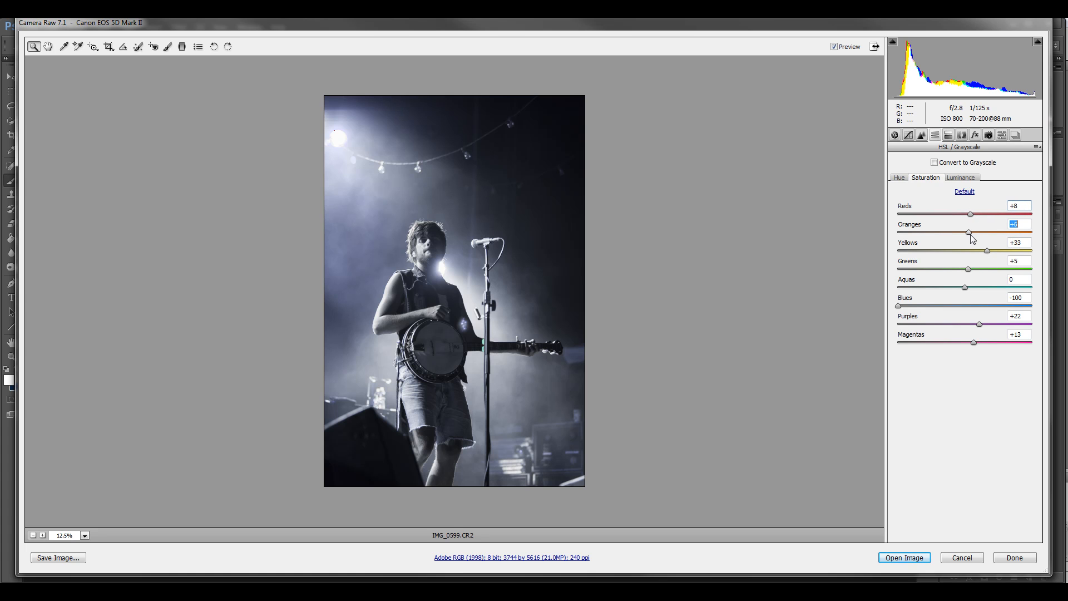
pyautogui.moveTo(899, 307); pyautogui.dragTo(967, 306)
pyautogui.write('0')
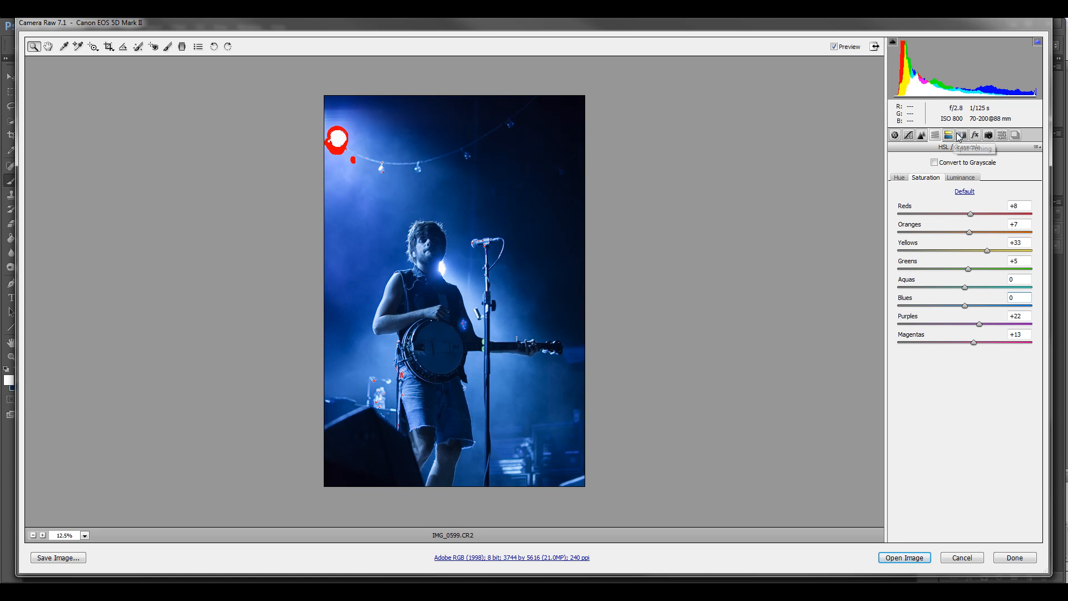
# Set the sharpening Amount to 150 and Detail to 17, judging the effect on the singer's face up close.
pyautogui.click(922, 135)
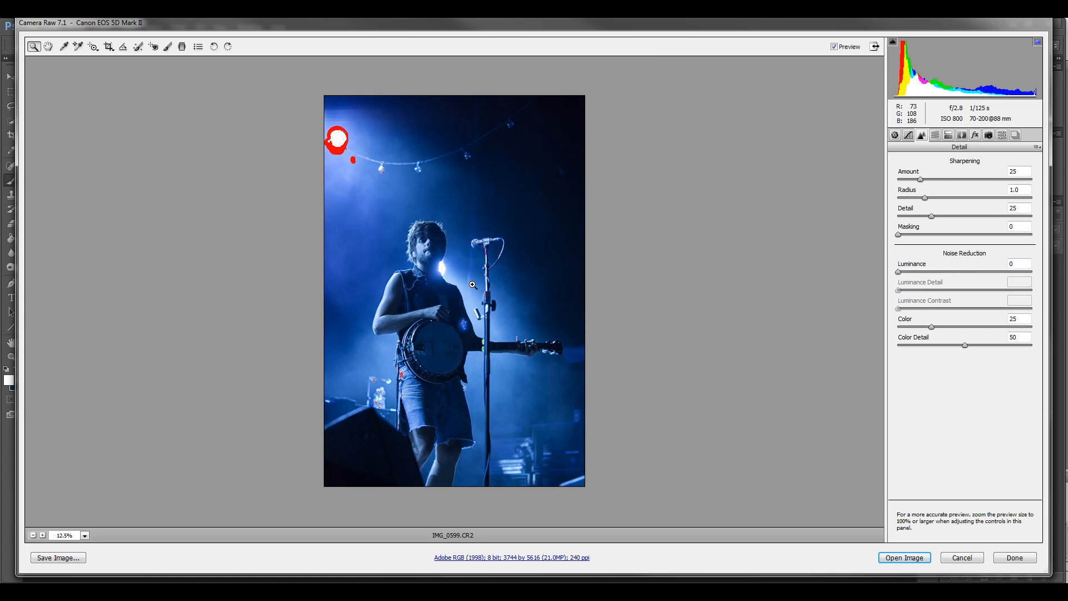
pyautogui.moveTo(400, 237); pyautogui.dragTo(473, 305)
pyautogui.scroll(1, 398, 217)
pyautogui.scroll(12, 392, 233)
pyautogui.scroll(-6, 380, 260)
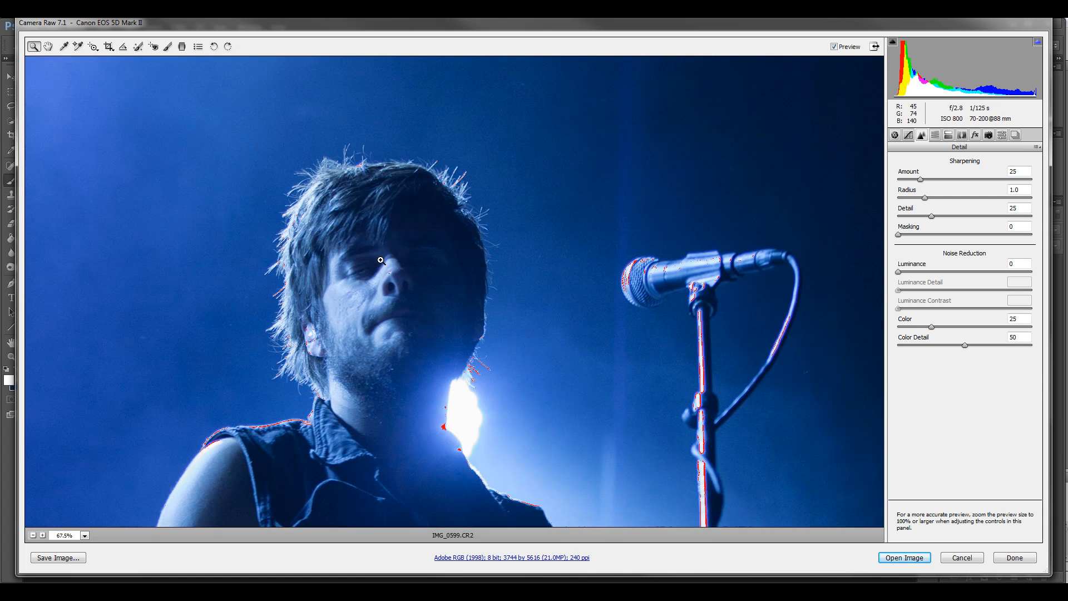
pyautogui.scroll(-2, 380, 259)
pyautogui.moveTo(922, 181); pyautogui.dragTo(1044, 185)
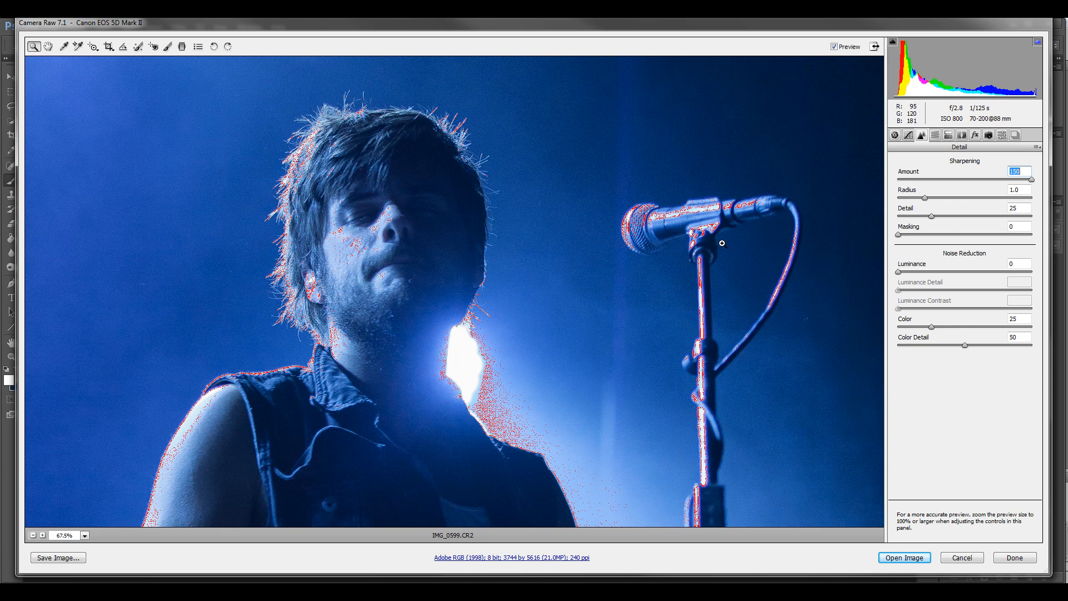
pyautogui.moveTo(931, 216); pyautogui.dragTo(920, 217)
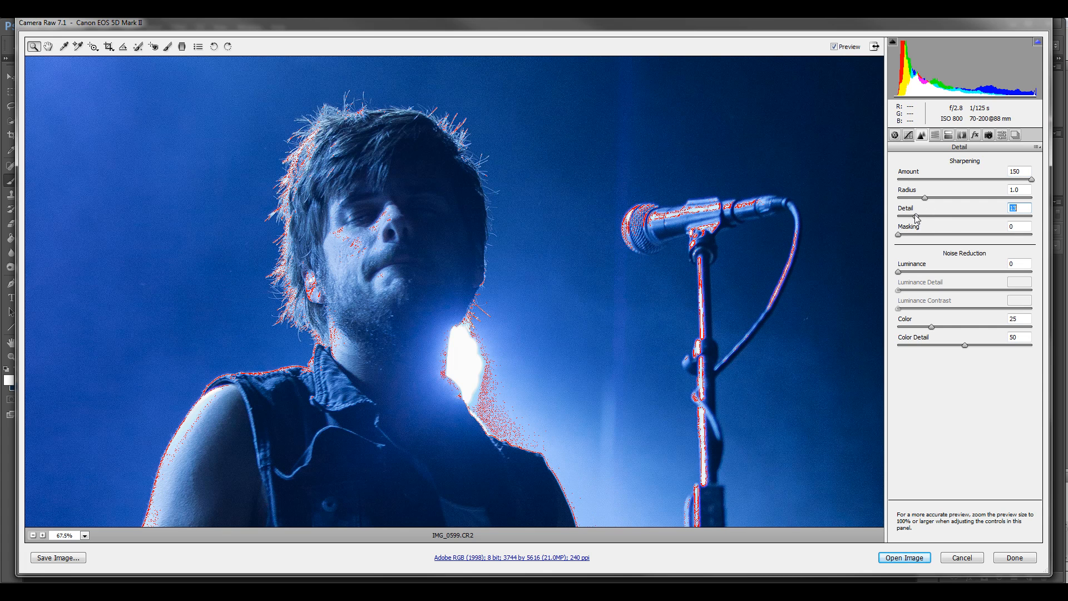
# Check the sharpened grain on the magnified face and set the sharpening Masking to 11.
pyautogui.moveTo(283, 163); pyautogui.dragTo(412, 331)
pyautogui.scroll(-5, 614, 338)
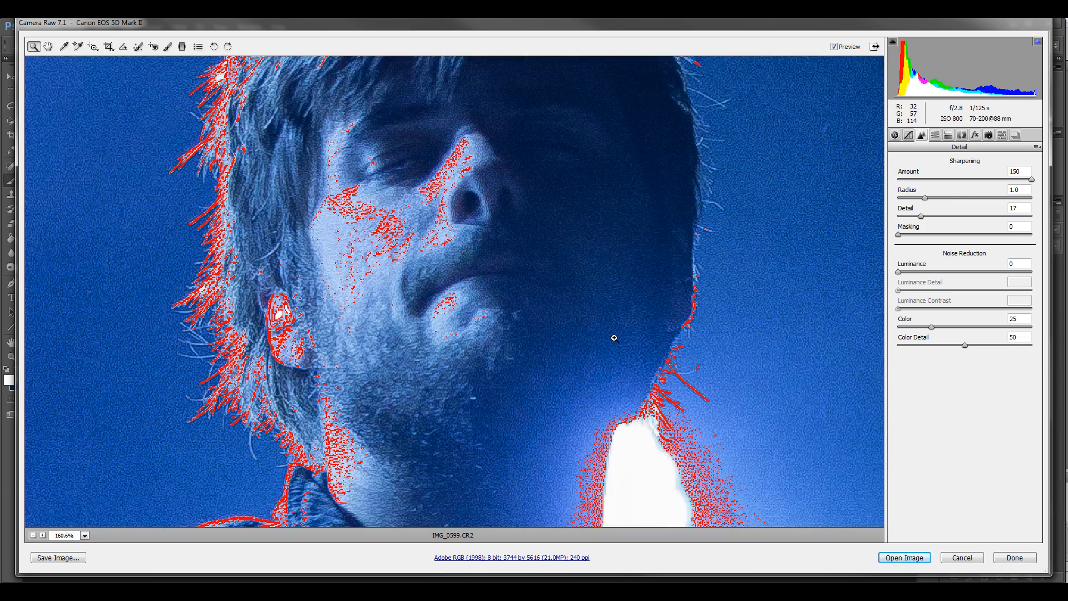
pyautogui.scroll(8, 476, 351)
pyautogui.scroll(-4, 500, 341)
pyautogui.moveTo(903, 239)
pyautogui.mouseDown()
pyautogui.moveTo(952, 238)
pyautogui.moveTo(920, 235)
pyautogui.mouseUp()
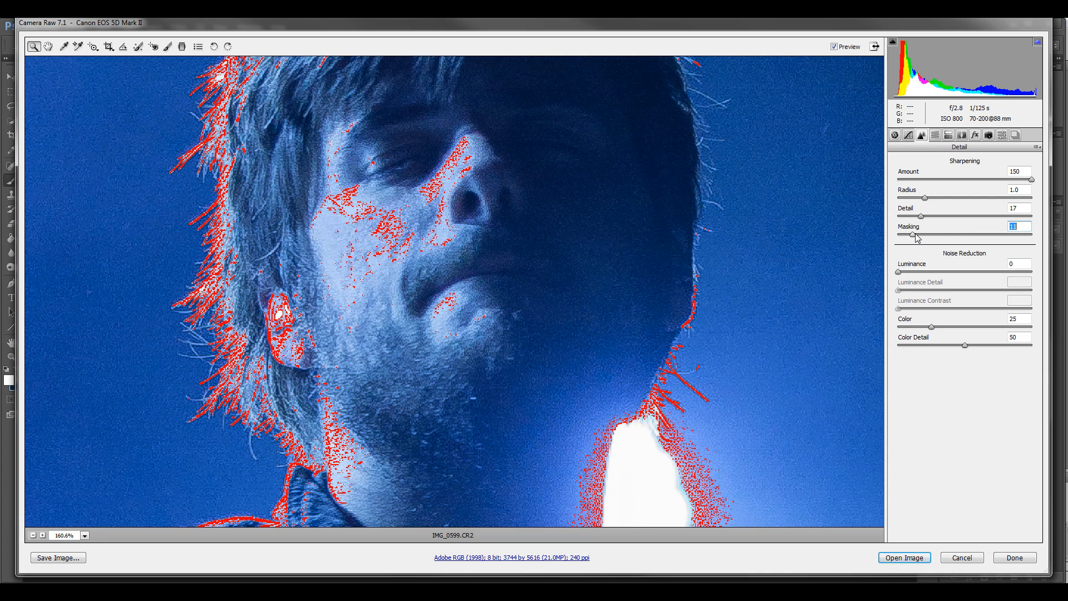
# Set the noise reduction Luminance to 20 and Luminance Detail to 67.
pyautogui.moveTo(898, 272); pyautogui.dragTo(909, 272)
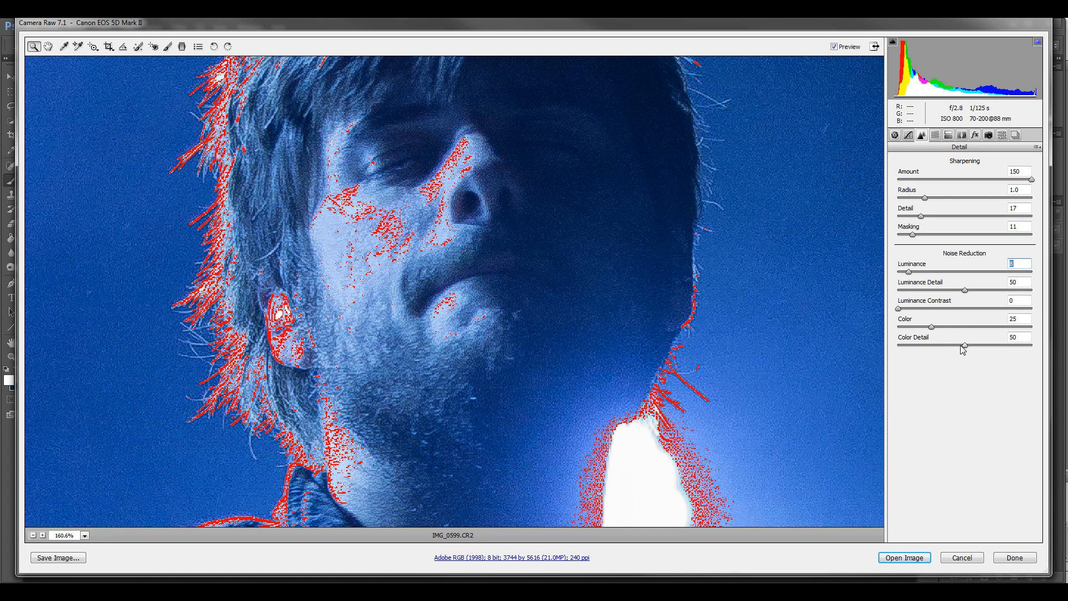
pyautogui.moveTo(965, 290); pyautogui.dragTo(989, 292)
pyautogui.moveTo(916, 274)
pyautogui.mouseDown()
pyautogui.moveTo(984, 274)
pyautogui.moveTo(936, 277)
pyautogui.mouseUp()
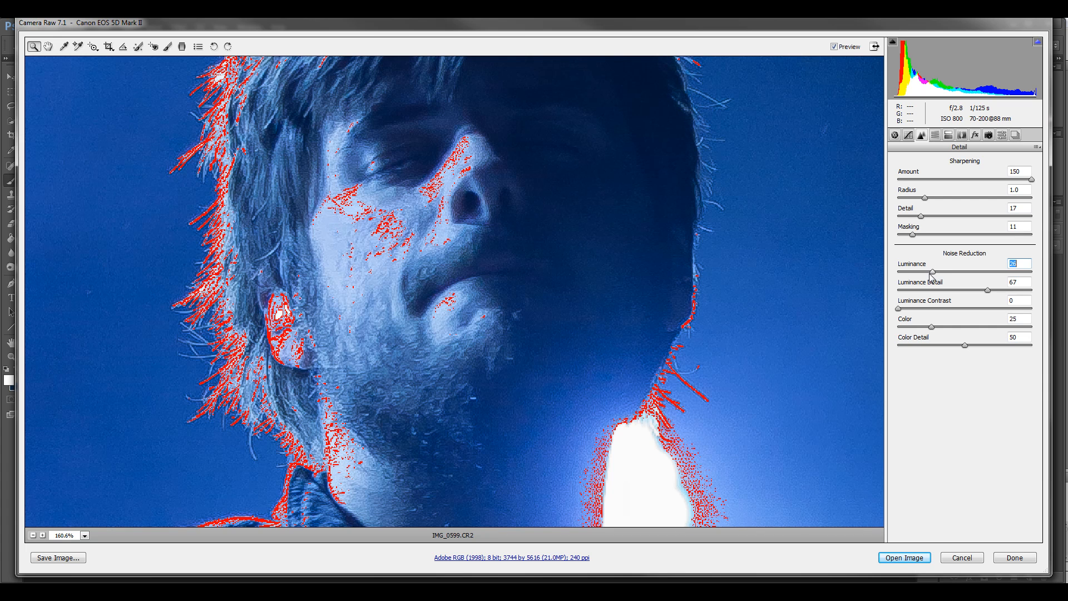
pyautogui.moveTo(925, 275); pyautogui.dragTo(921, 274)
# Set the noise reduction Luminance Contrast to 3, Color to 31, Color Detail to 45 and Luminance to 19.
pyautogui.moveTo(898, 308); pyautogui.dragTo(1008, 347)
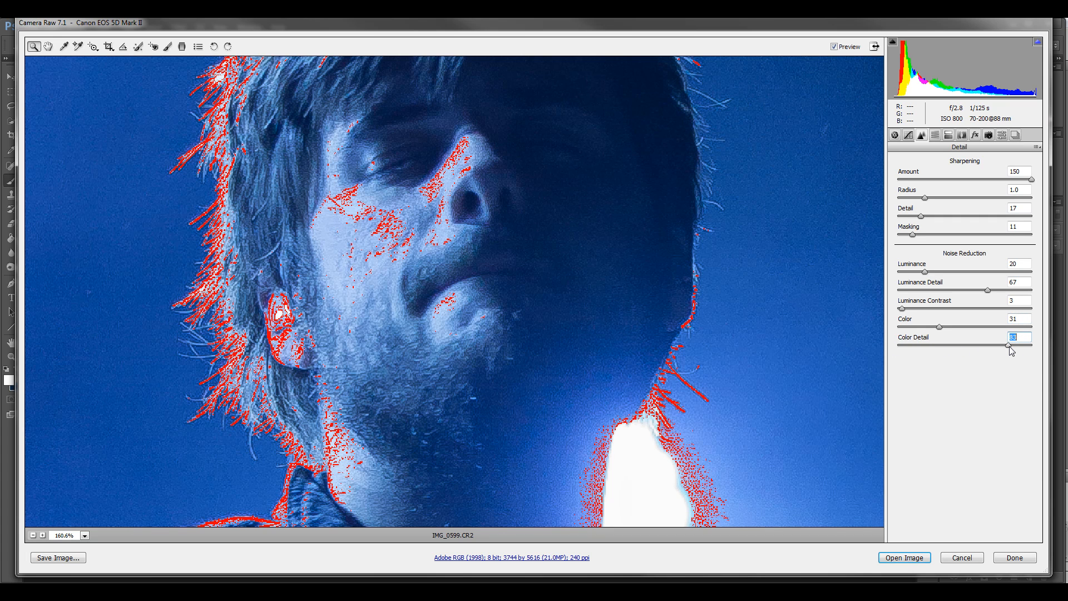
pyautogui.moveTo(901, 346); pyautogui.dragTo(964, 349)
pyautogui.moveTo(927, 275)
pyautogui.mouseDown()
pyautogui.moveTo(1018, 278)
pyautogui.moveTo(924, 274)
pyautogui.mouseUp()
# Reduce the sharpening Amount to 145 and Detail to 10, checking the clipped glare beside the singer's neck.
pyautogui.moveTo(1032, 181)
pyautogui.mouseDown()
pyautogui.moveTo(870, 184)
pyautogui.moveTo(1028, 193)
pyautogui.mouseUp()
pyautogui.moveTo(922, 218); pyautogui.dragTo(919, 218)
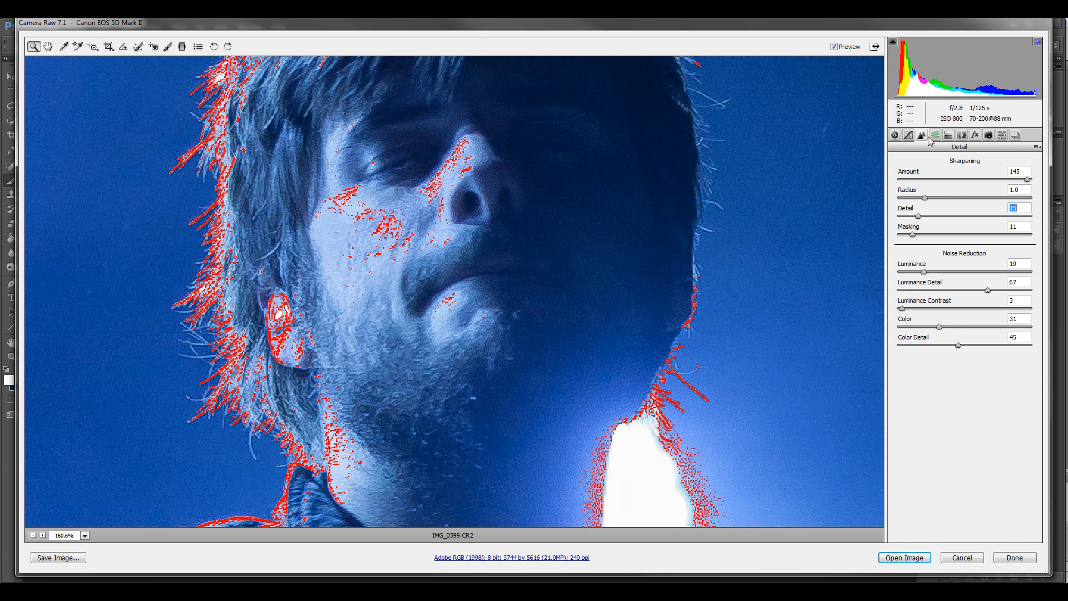
pyautogui.click(895, 136)
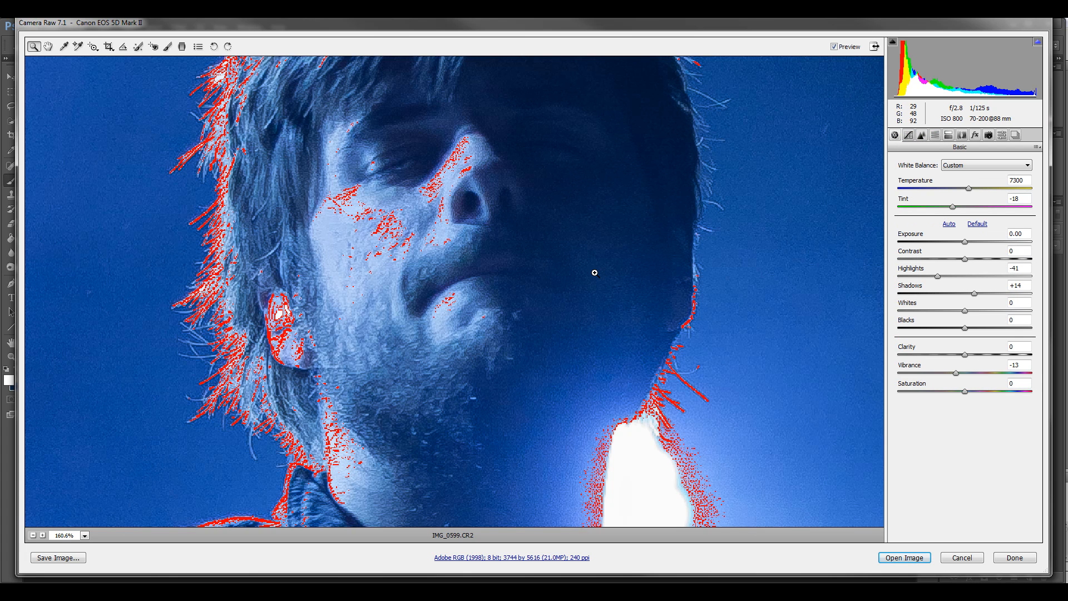
pyautogui.moveTo(596, 272); pyautogui.dragTo(752, 490)
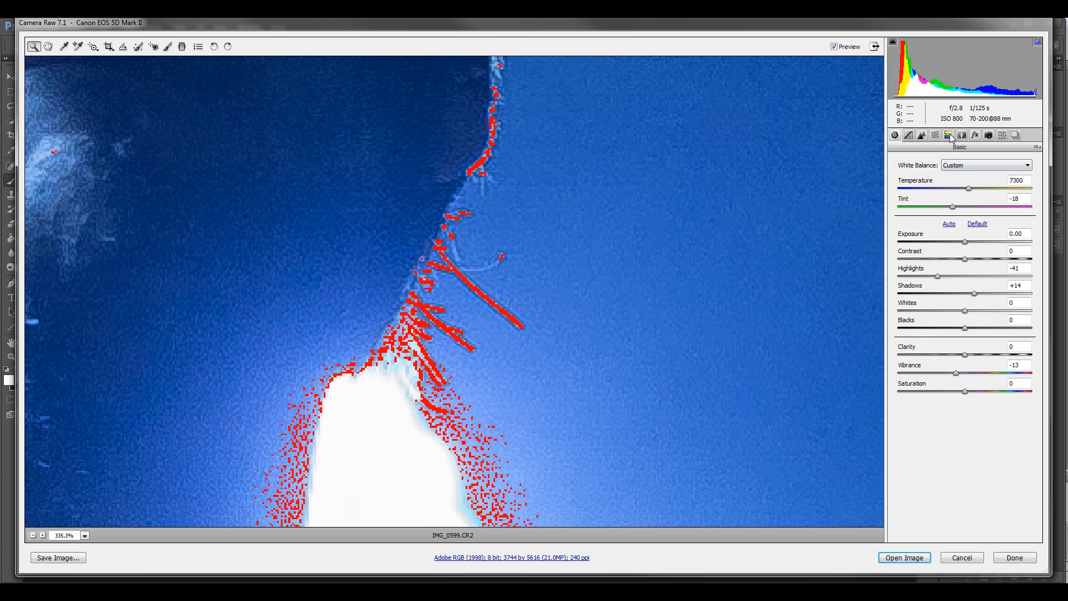
pyautogui.click(921, 135)
pyautogui.moveTo(919, 218)
pyautogui.mouseDown()
pyautogui.moveTo(955, 216)
pyautogui.moveTo(897, 218)
pyautogui.moveTo(911, 217)
pyautogui.mouseUp()
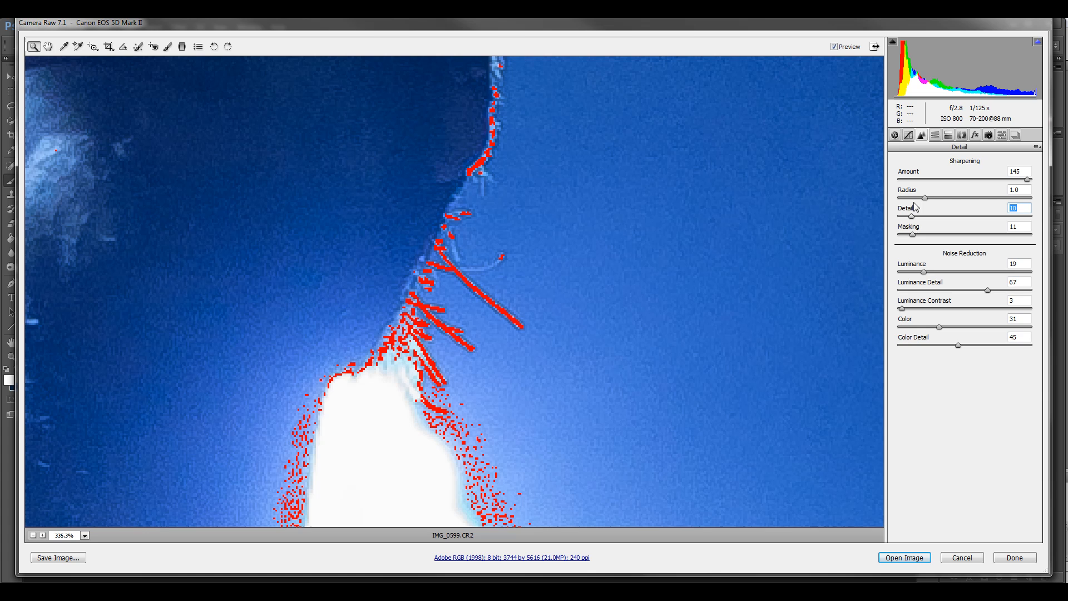
# Lower the basic Highlights to about -60 and the parametric tone curve Highlights to -13 to tame the clipped glare.
pyautogui.click(894, 135)
pyautogui.moveTo(934, 277); pyautogui.dragTo(926, 278)
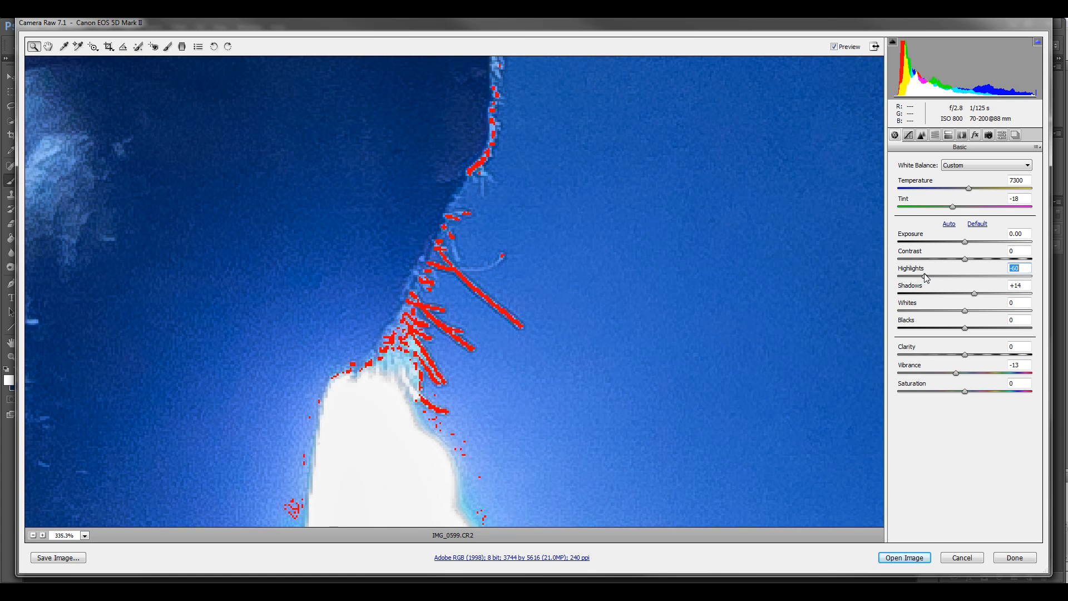
pyautogui.click(908, 136)
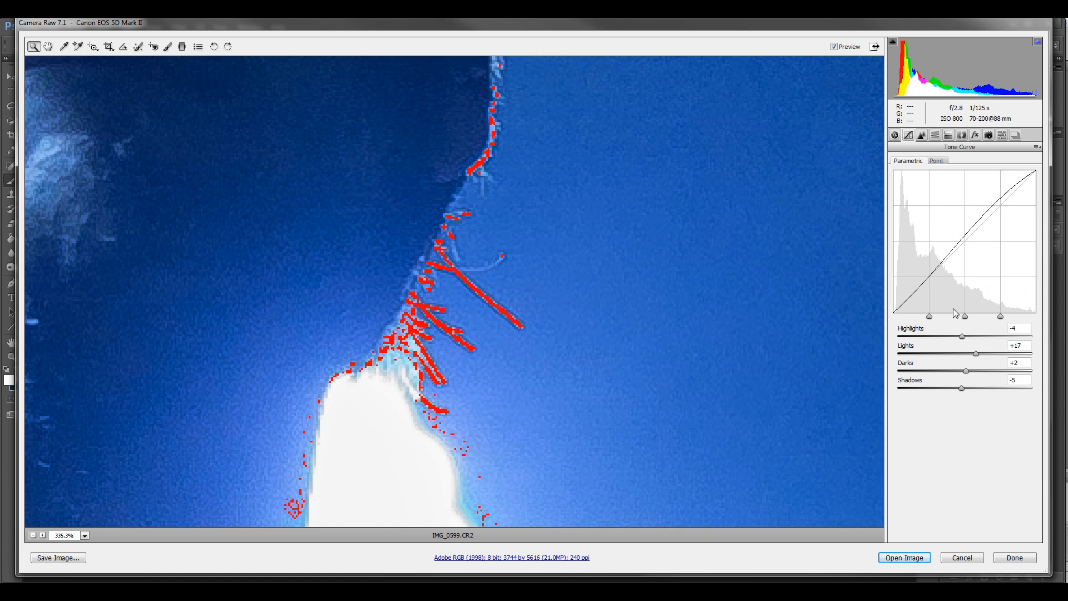
pyautogui.moveTo(957, 337); pyautogui.dragTo(959, 341)
# Review the adjusted photo at 25% magnification, examining the clipped areas around the singer, lights and banjo.
pyautogui.click(85, 535)
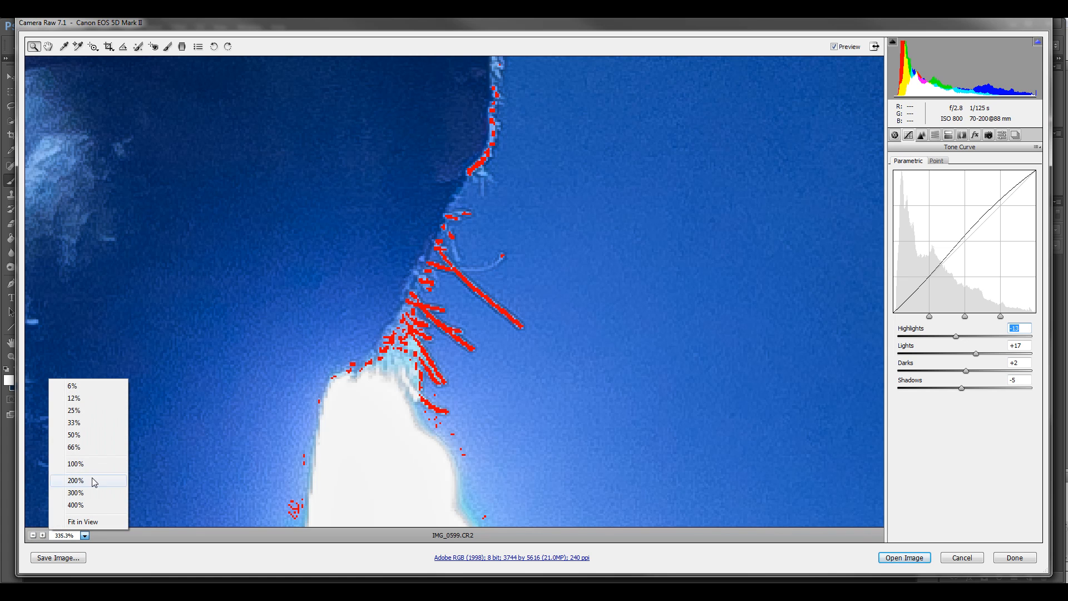
pyautogui.click(89, 410)
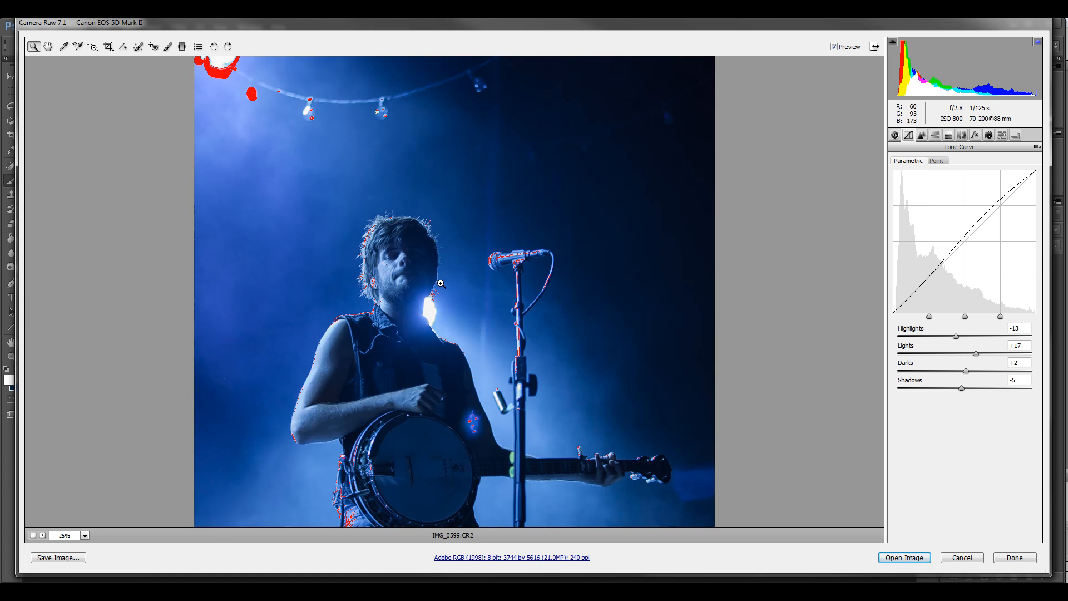
pyautogui.scroll(-5, 443, 294)
pyautogui.scroll(4, 444, 294)
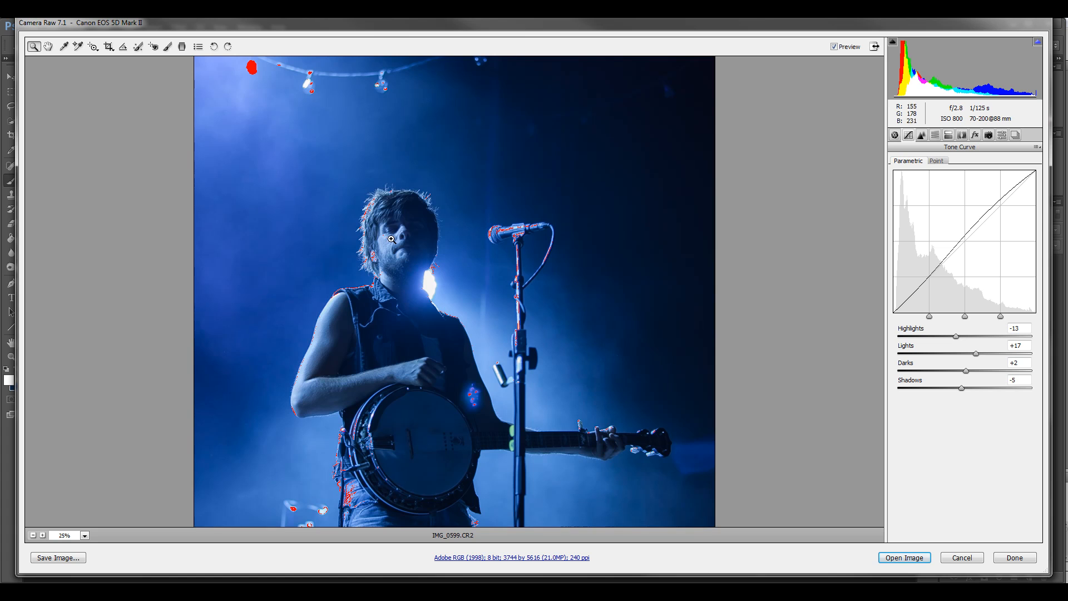
pyautogui.scroll(-5, 397, 287)
pyautogui.scroll(7, 399, 293)
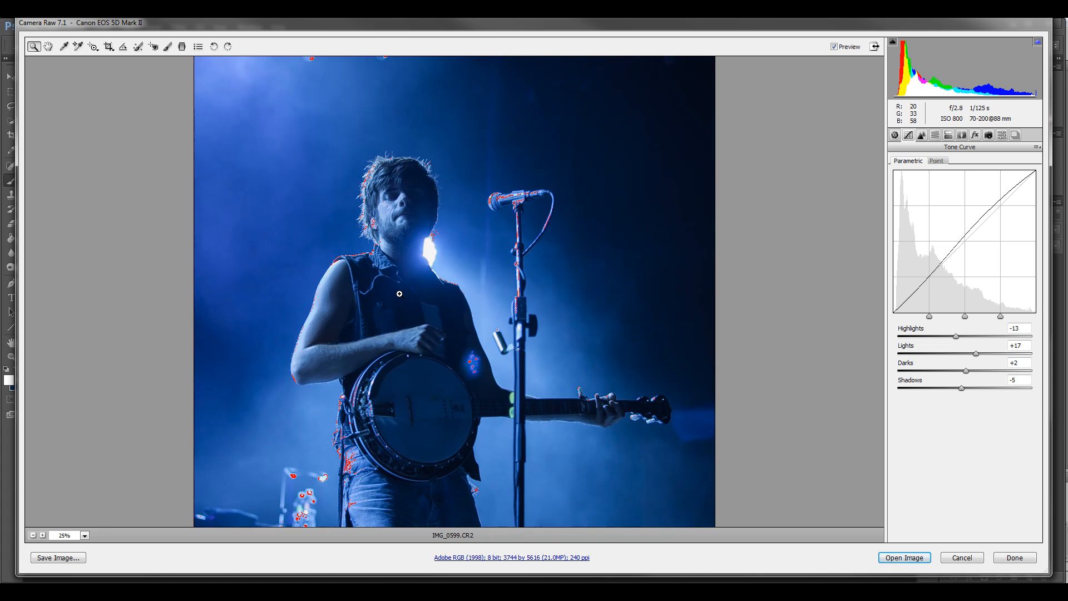
pyautogui.scroll(-3, 400, 294)
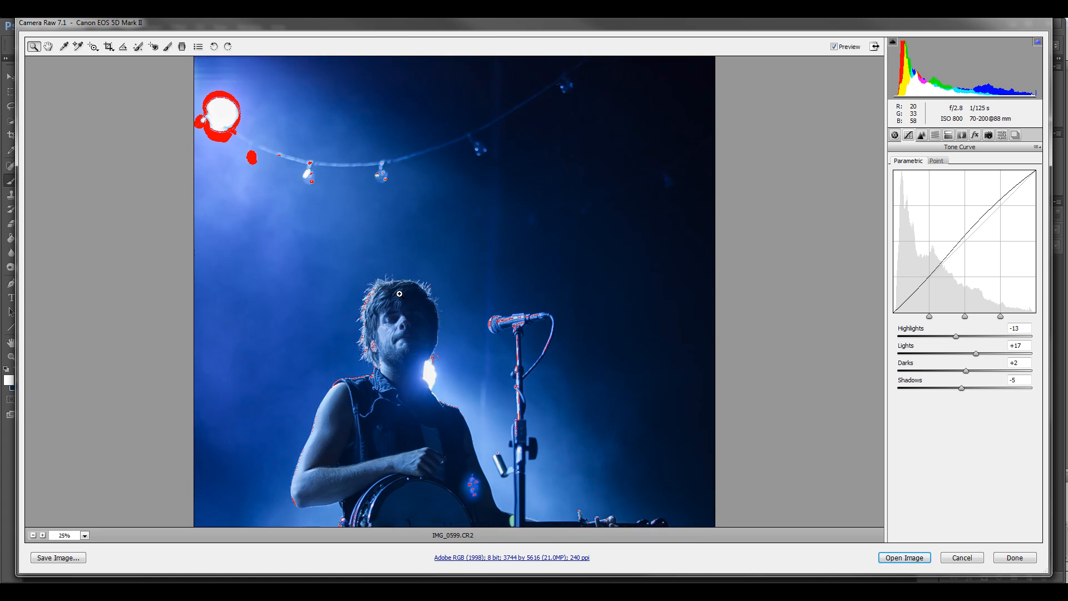
# Open the adjusted raw photo in Photoshop as a smart object.
pyautogui.press('alt')
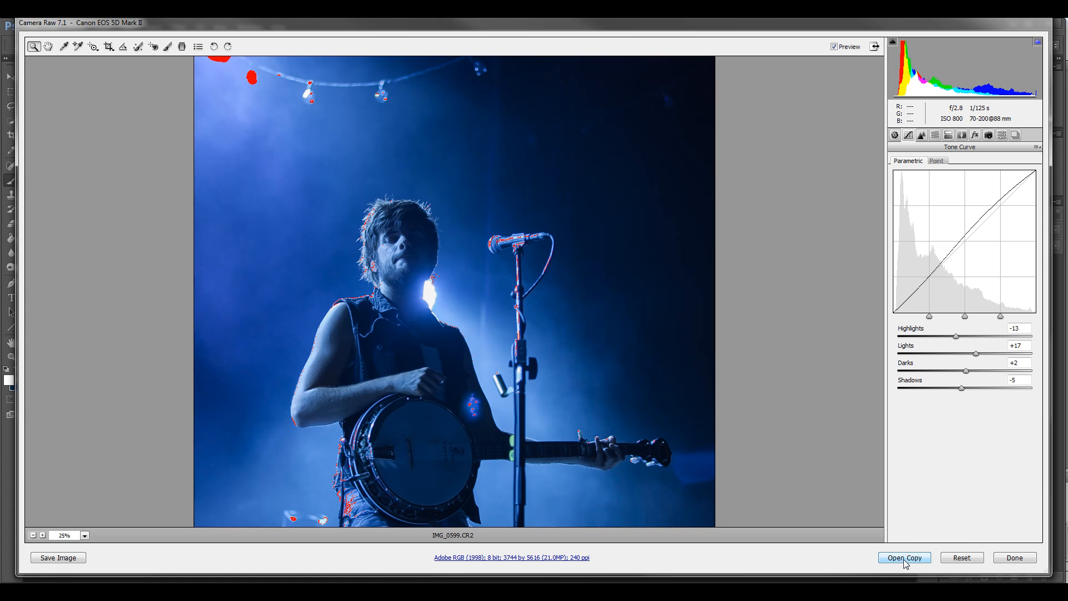
pyautogui.press('shift')
pyautogui.click(904, 558)
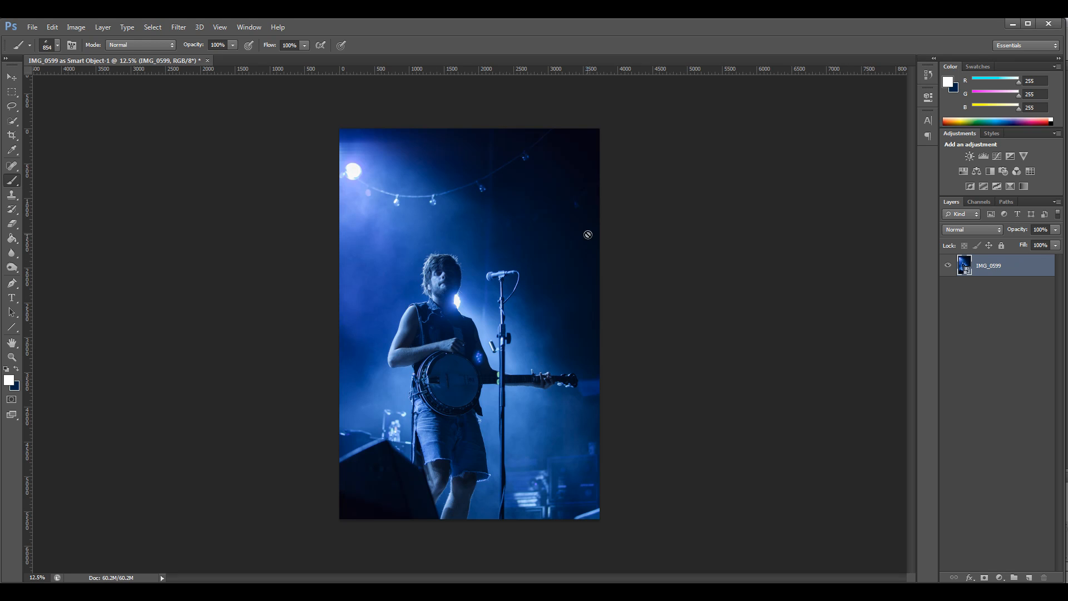
# Crop the photo tighter around the singer, removing the bright spotlight at the upper left and trimming both sides and the bottom.
pyautogui.click(22, 137)
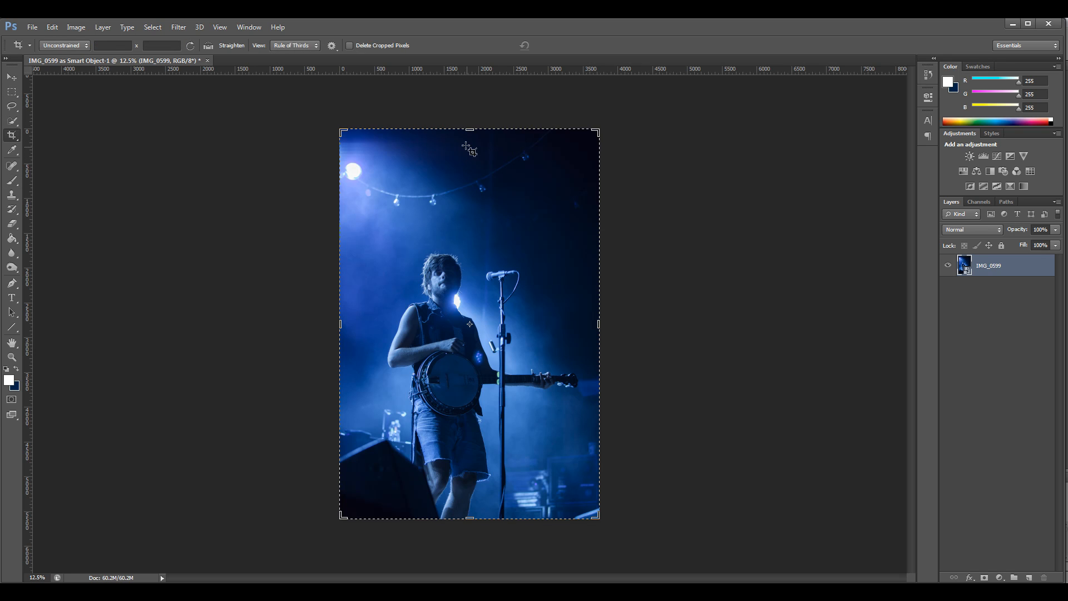
pyautogui.moveTo(469, 130); pyautogui.dragTo(471, 154)
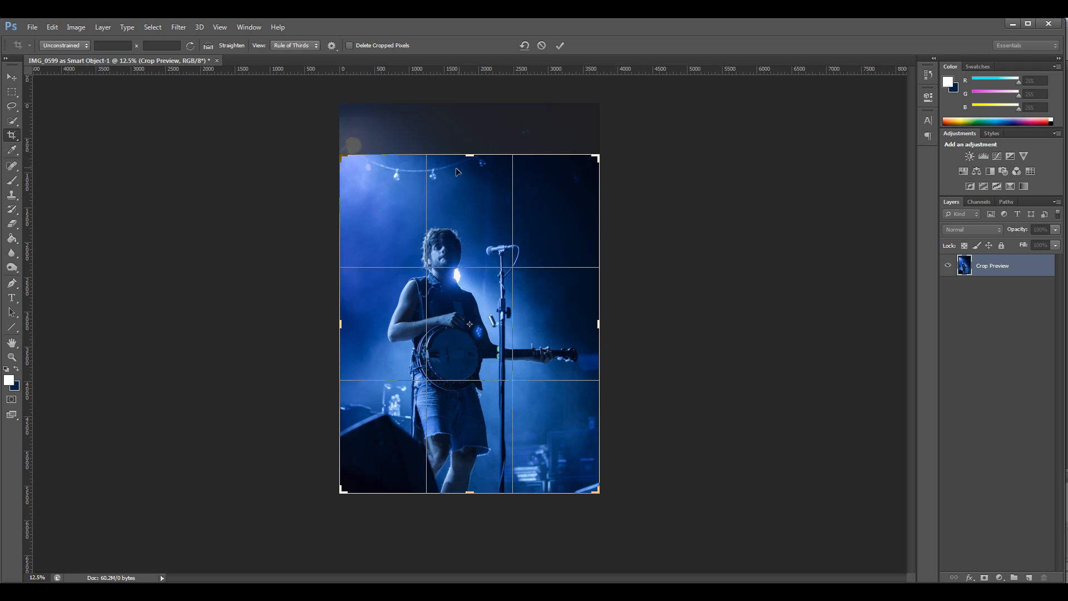
pyautogui.moveTo(338, 325); pyautogui.dragTo(351, 325)
pyautogui.moveTo(588, 326); pyautogui.dragTo(584, 326)
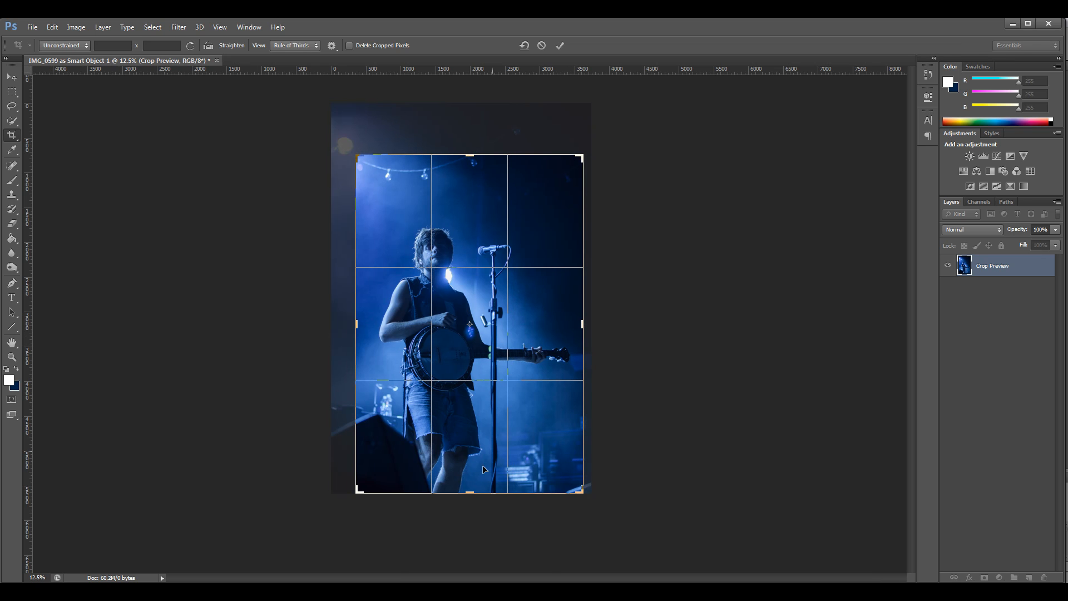
pyautogui.moveTo(468, 493); pyautogui.dragTo(474, 484)
pyautogui.press('Return')
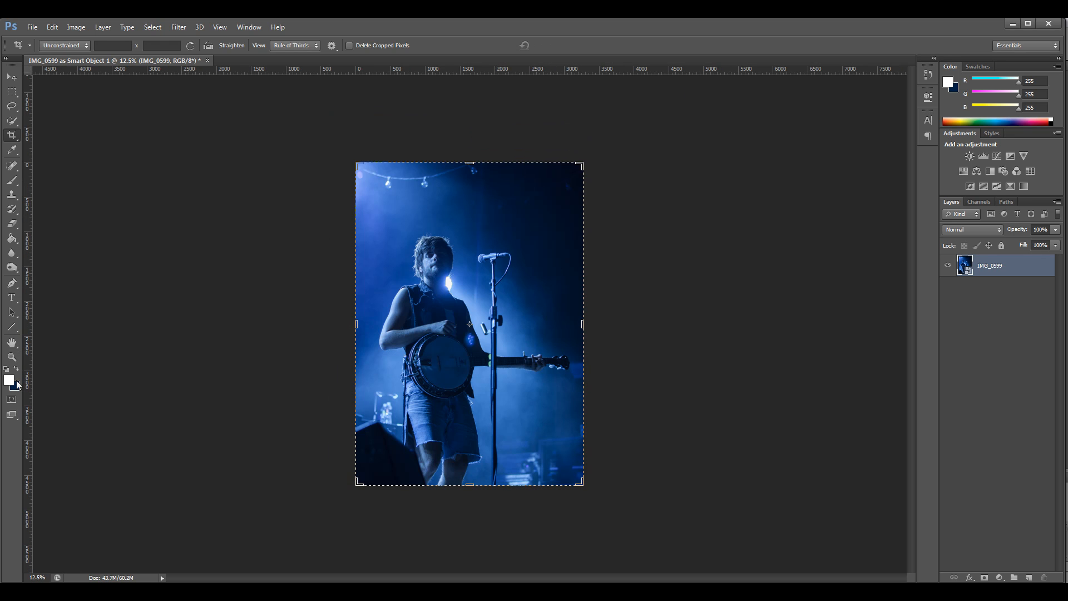
# Examine the cropped photo up close around the singer and banjo, and as a whole.
pyautogui.click(12, 356)
pyautogui.moveTo(404, 355); pyautogui.dragTo(446, 362)
pyautogui.scroll(2, 452, 360)
pyautogui.moveTo(503, 272); pyautogui.dragTo(548, 298)
pyautogui.scroll(-2, 537, 375)
pyautogui.moveTo(537, 374); pyautogui.dragTo(502, 372)
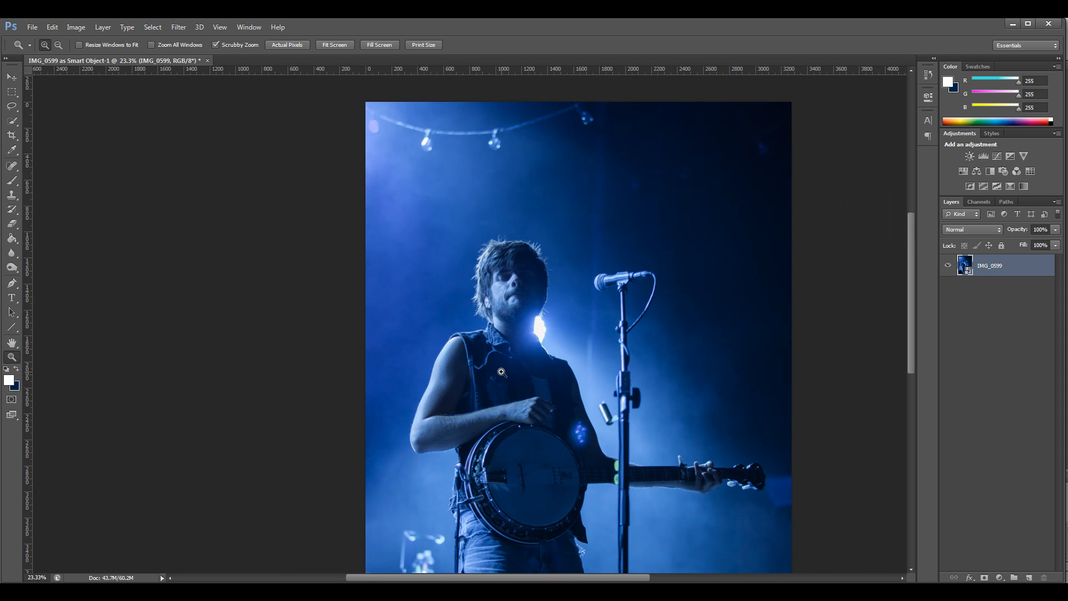
pyautogui.scroll(-2, 501, 371)
pyautogui.moveTo(643, 341); pyautogui.dragTo(627, 341)
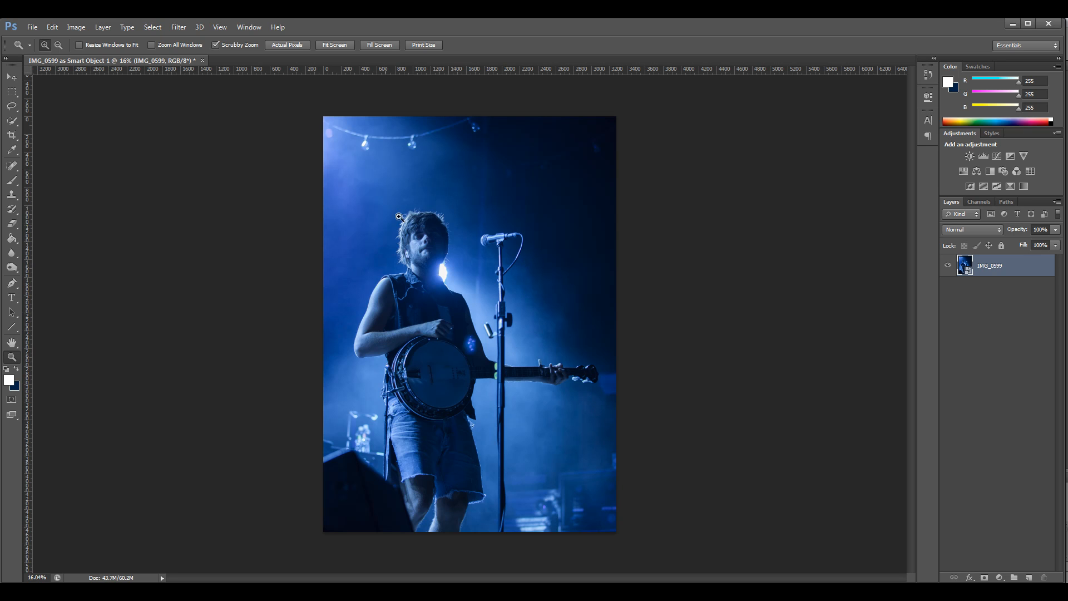
# Duplicate the IMG_0599 smart object layer.
pyautogui.moveTo(999, 267); pyautogui.dragTo(1028, 578)
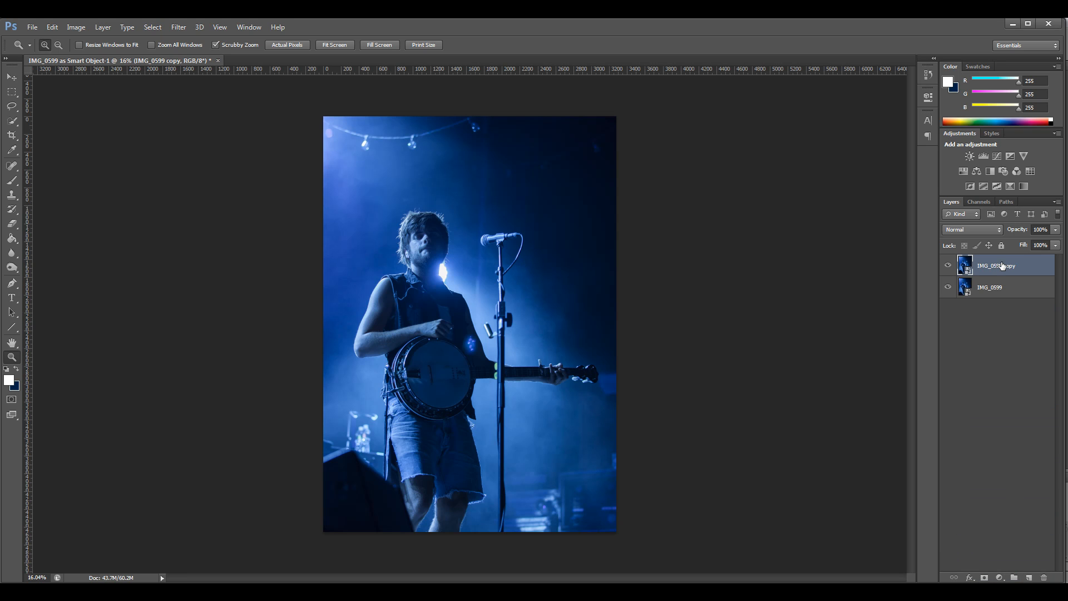
pyautogui.click(76, 27)
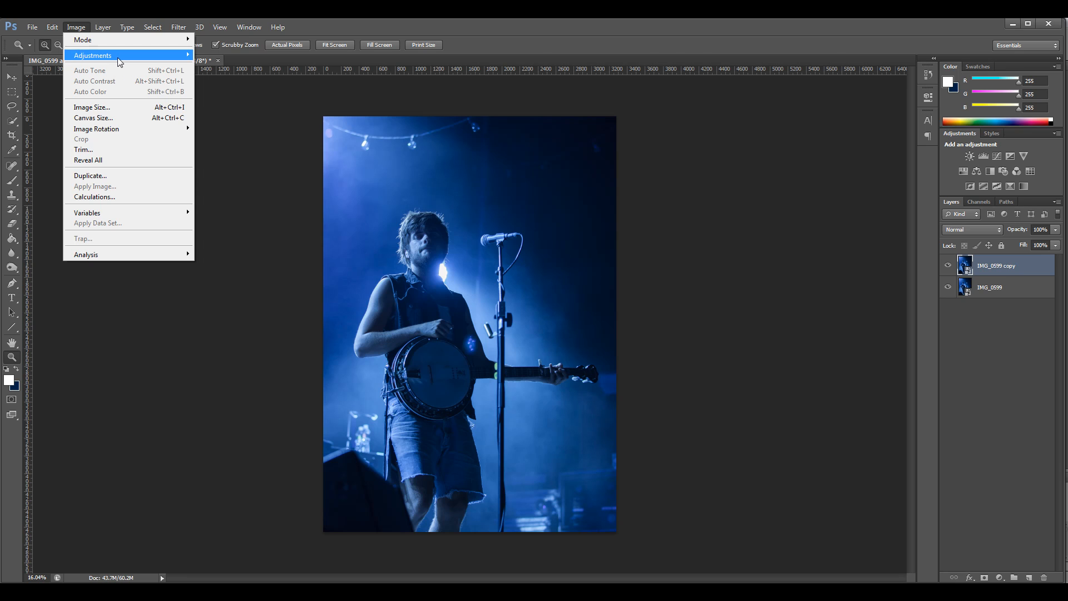
pyautogui.moveTo(118, 59)
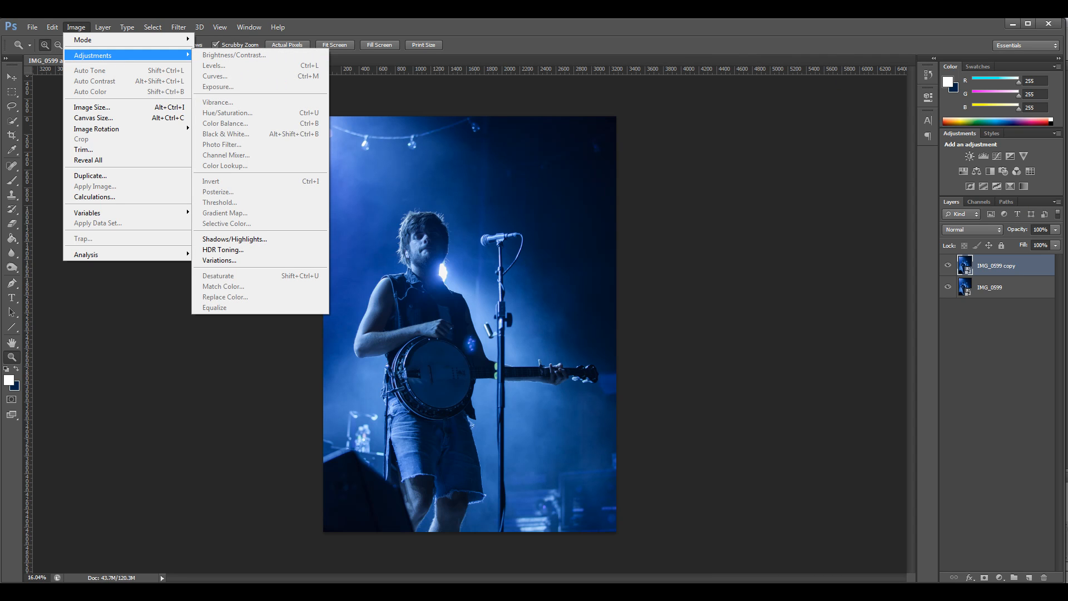
pyautogui.press('Escape')
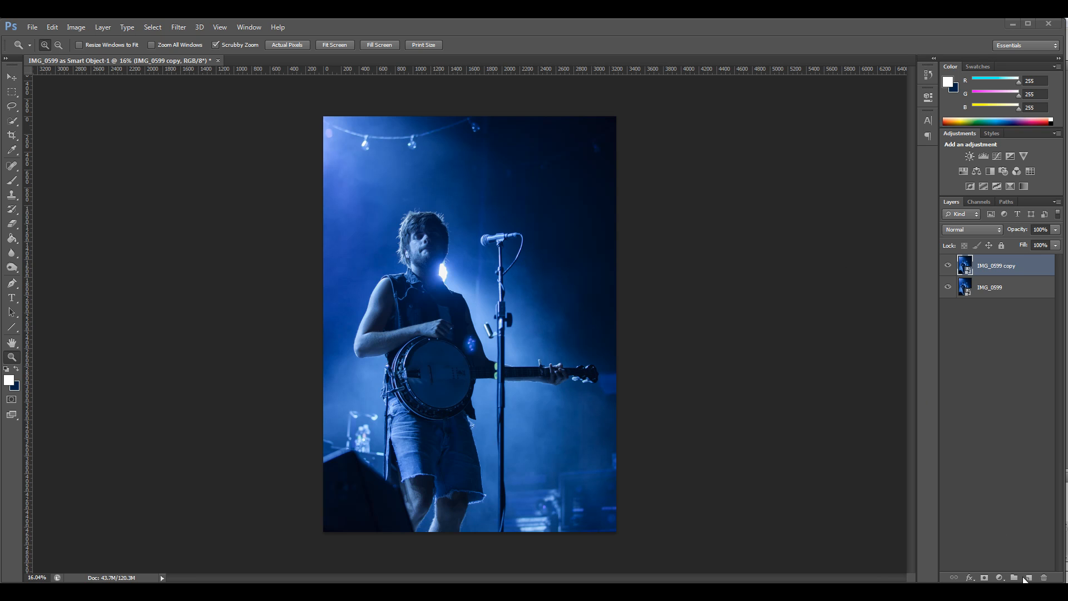
# Add a Black & White adjustment layer and set Reds 225, Yellows 198, Greens 105, Cyans 9 and Blues 68, adjusting Magentas too.
pyautogui.click(1001, 578)
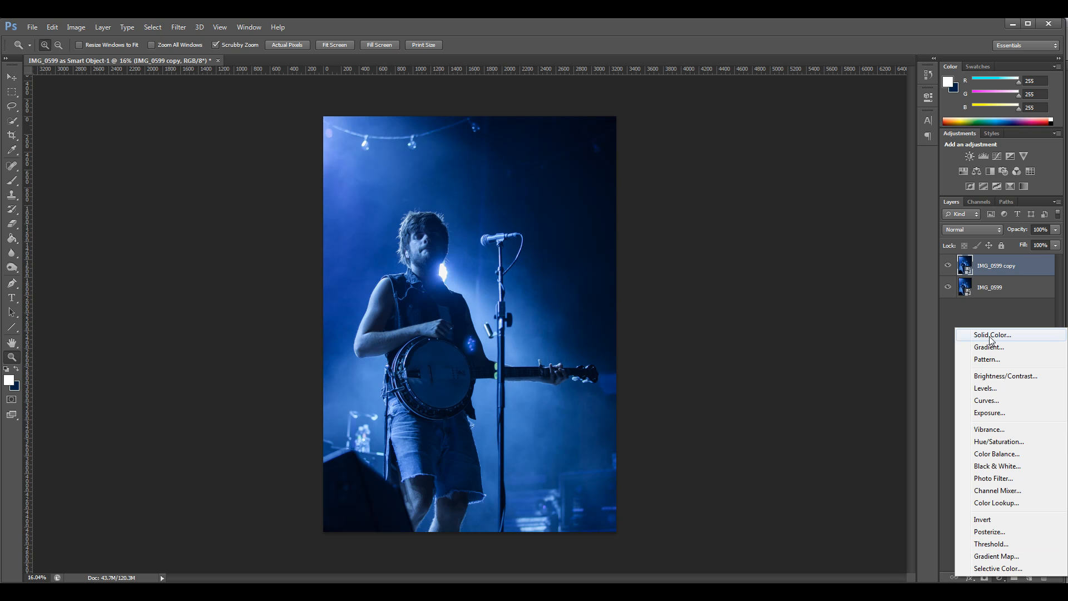
pyautogui.click(1051, 466)
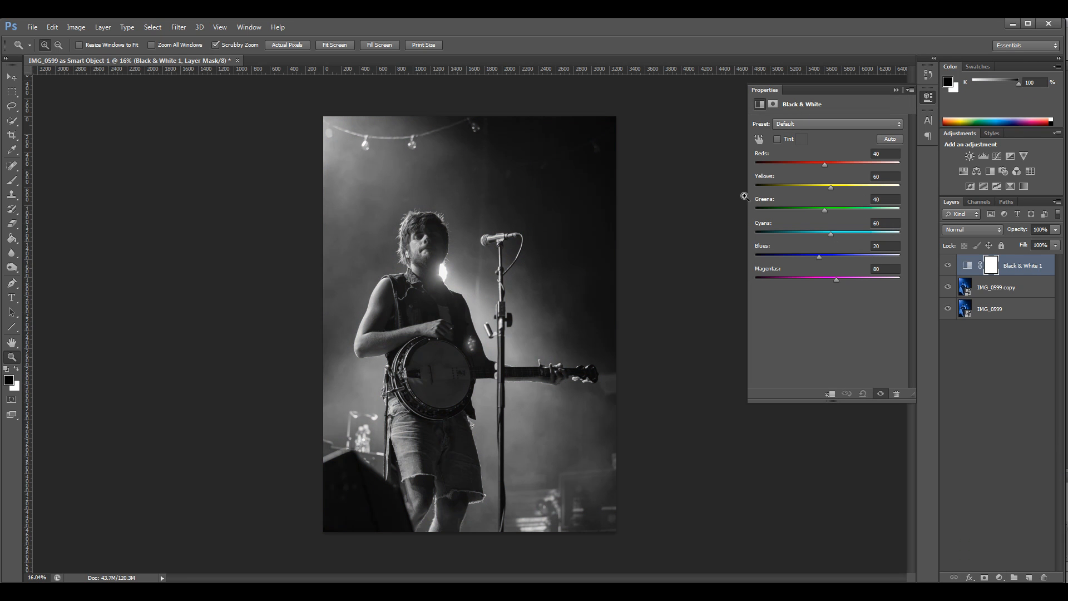
pyautogui.moveTo(407, 247); pyautogui.dragTo(476, 398)
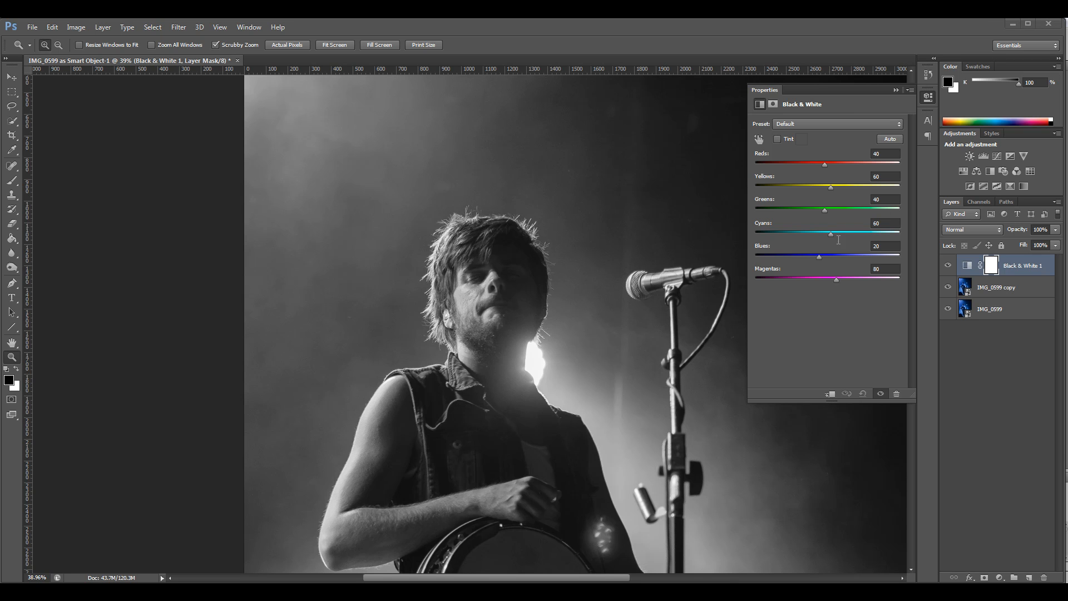
pyautogui.moveTo(819, 256); pyautogui.dragTo(795, 235)
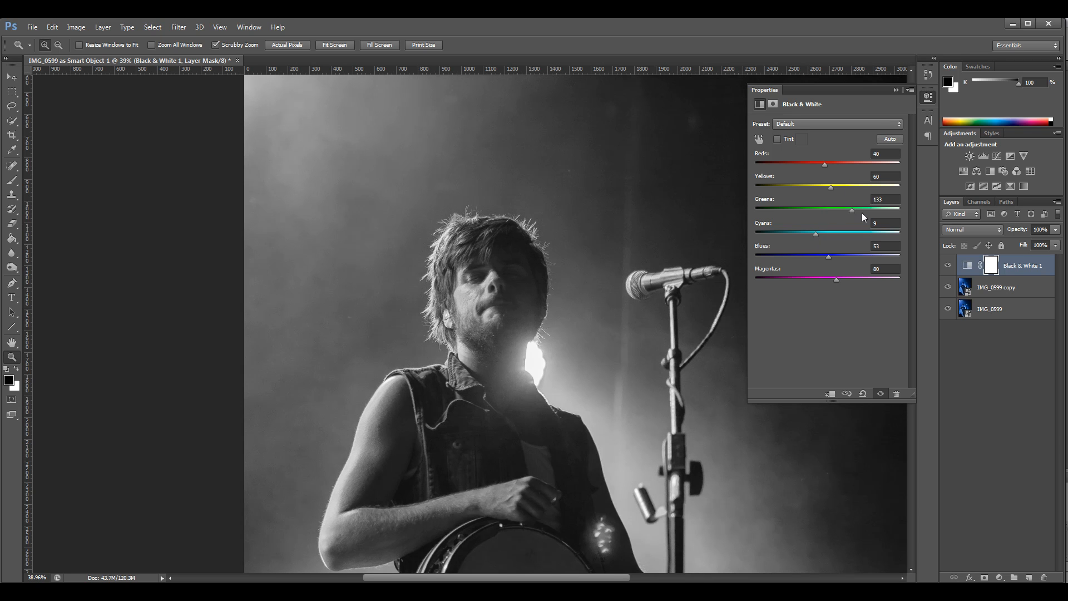
pyautogui.moveTo(847, 210); pyautogui.dragTo(843, 207)
pyautogui.moveTo(829, 257); pyautogui.dragTo(832, 256)
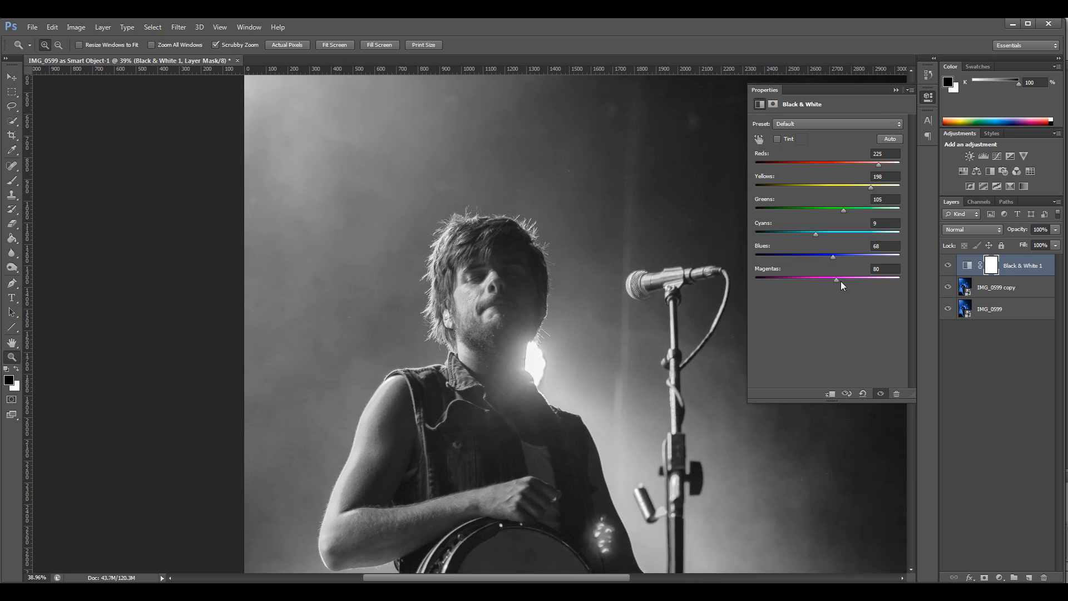
pyautogui.moveTo(880, 284); pyautogui.dragTo(780, 281)
# Group the Black & White adjustment with the IMG_0599 copy layer and lower the group's fill to 26%.
pyautogui.keyDown('shift'); pyautogui.click(1006, 290); pyautogui.keyUp('shift')
pyautogui.hotkey('ctrl', 'g')
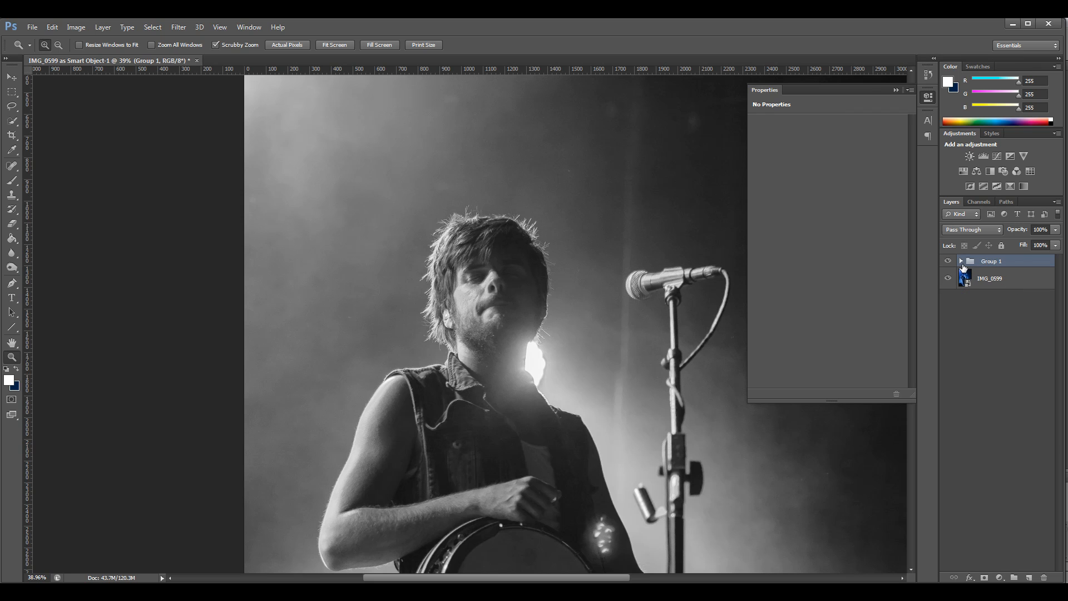
pyautogui.click(948, 261)
pyautogui.click(948, 262)
pyautogui.click(1056, 246)
pyautogui.moveTo(1026, 258)
pyautogui.mouseDown()
pyautogui.moveTo(1009, 260)
pyautogui.moveTo(1029, 262)
pyautogui.mouseUp()
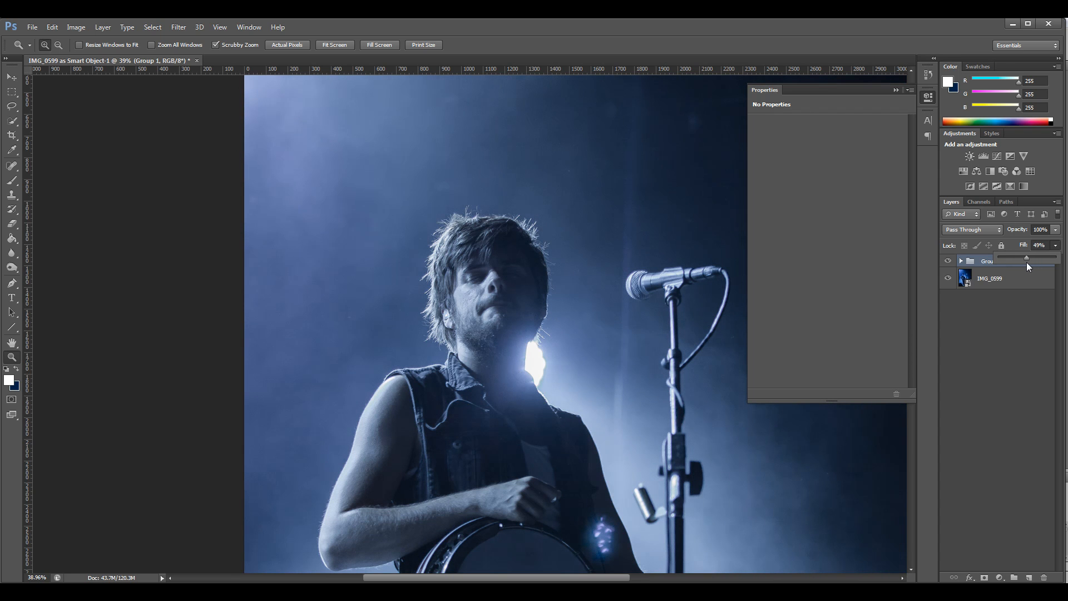
pyautogui.moveTo(1026, 262)
pyautogui.mouseDown()
pyautogui.moveTo(1042, 265)
pyautogui.moveTo(1025, 268)
pyautogui.mouseUp()
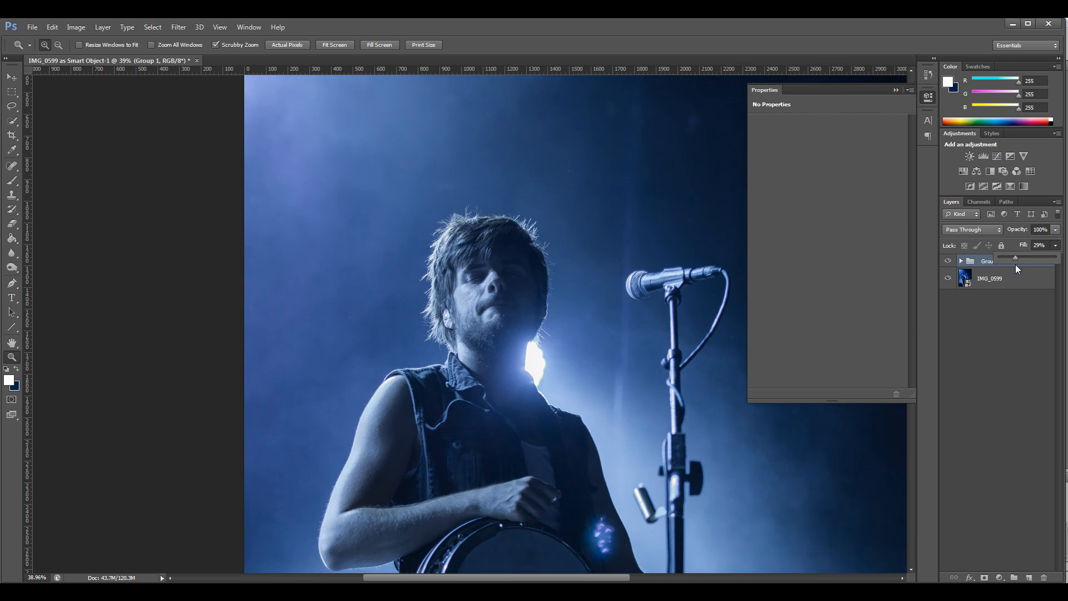
pyautogui.moveTo(1013, 266); pyautogui.dragTo(1020, 266)
pyautogui.click(930, 99)
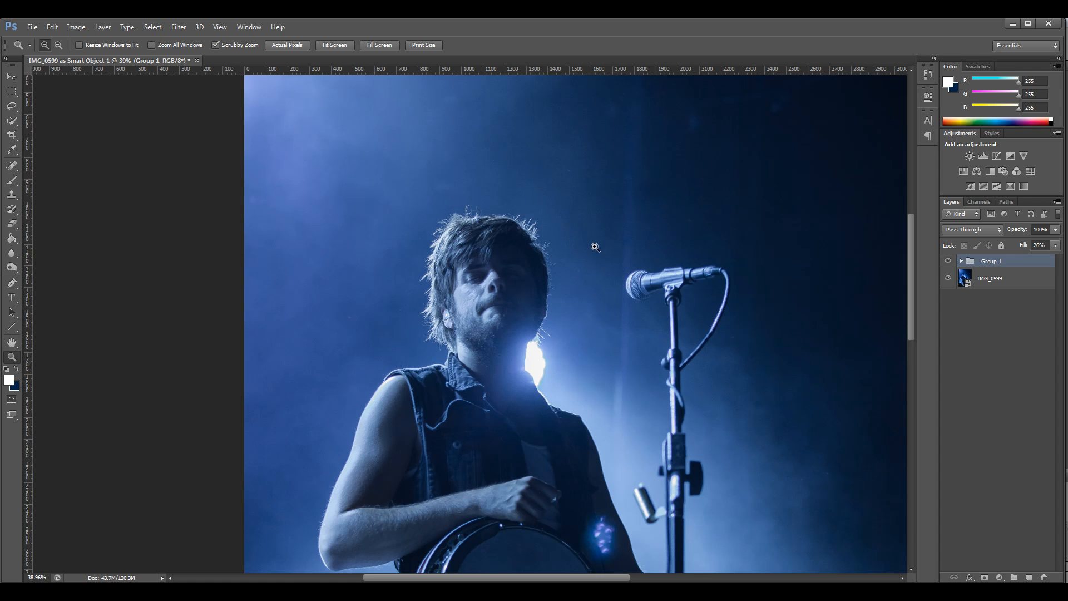
# Compare the photo with and without Group 1, both as a whole and up close on the singer.
pyautogui.moveTo(500, 294)
pyautogui.mouseDown()
pyautogui.moveTo(415, 294)
pyautogui.moveTo(485, 291)
pyautogui.mouseUp()
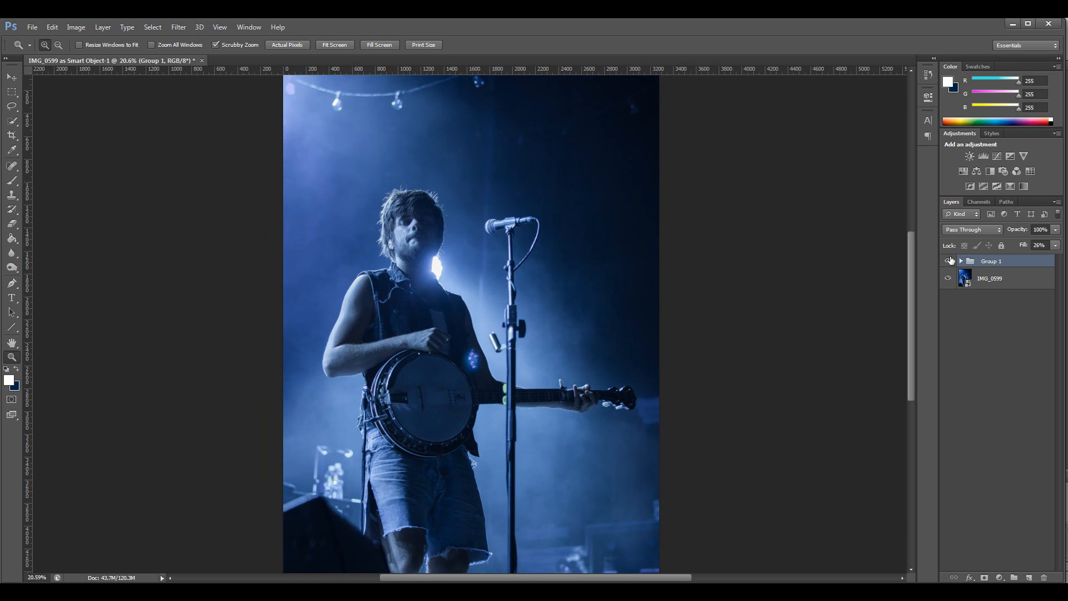
pyautogui.click(949, 260)
pyautogui.click(950, 259)
pyautogui.click(950, 261)
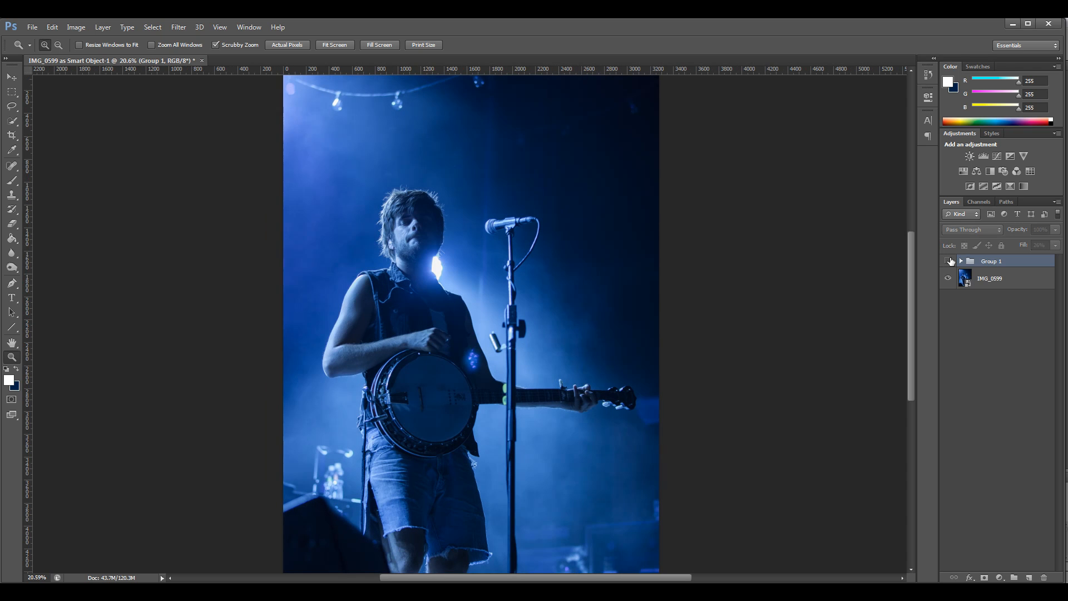
pyautogui.click(949, 260)
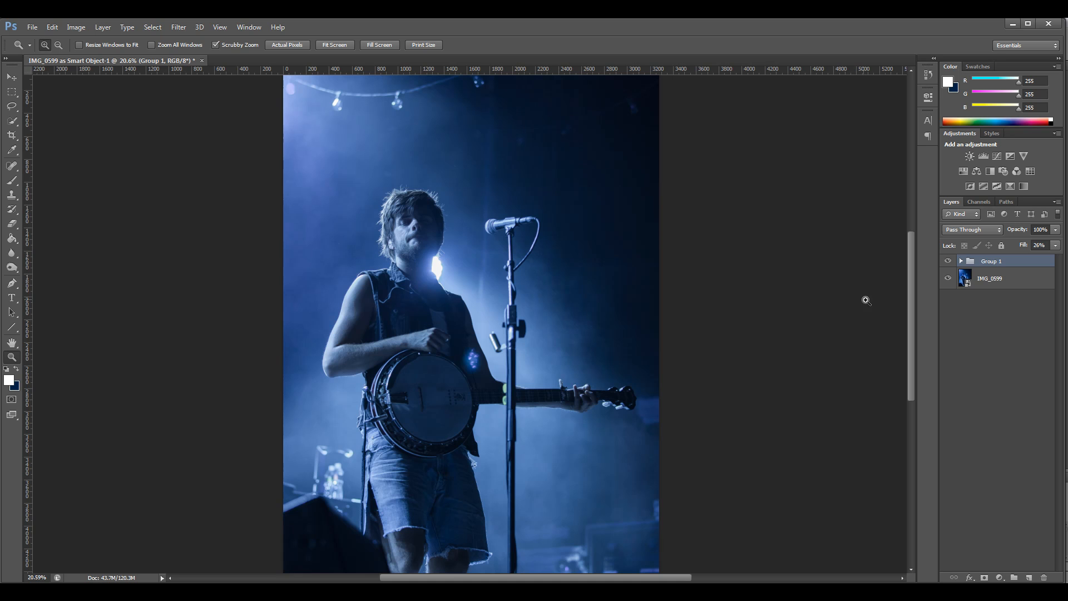
pyautogui.click(949, 261)
pyautogui.click(950, 260)
pyautogui.moveTo(350, 278); pyautogui.dragTo(386, 329)
pyautogui.click(949, 261)
pyautogui.click(949, 261)
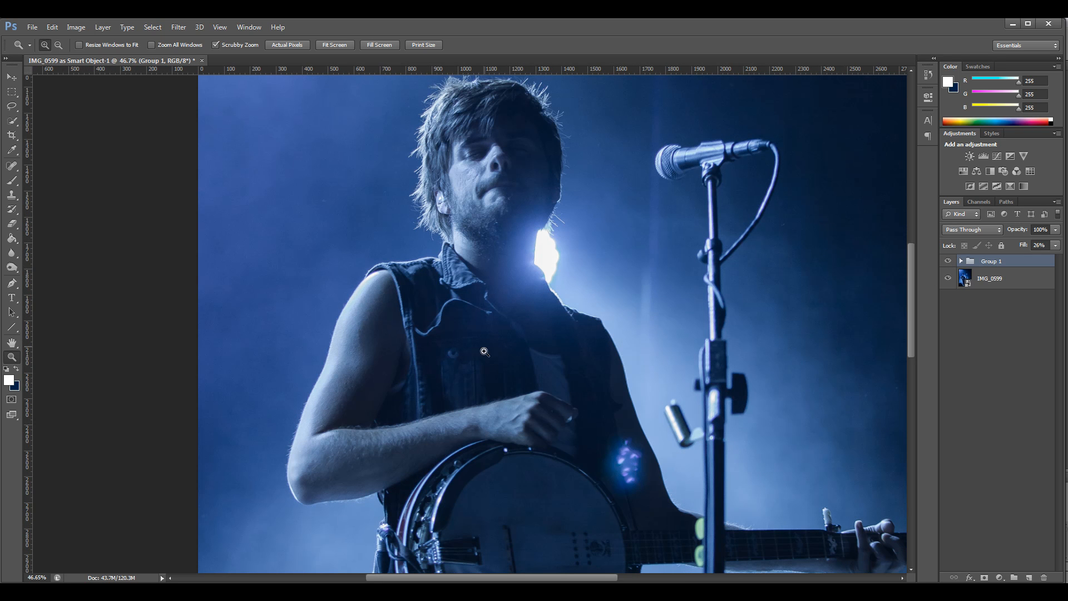
pyautogui.click(949, 261)
pyautogui.click(948, 261)
pyautogui.click(948, 261)
pyautogui.click(948, 261)
pyautogui.click(948, 261)
pyautogui.click(949, 260)
pyautogui.moveTo(467, 236); pyautogui.dragTo(425, 264)
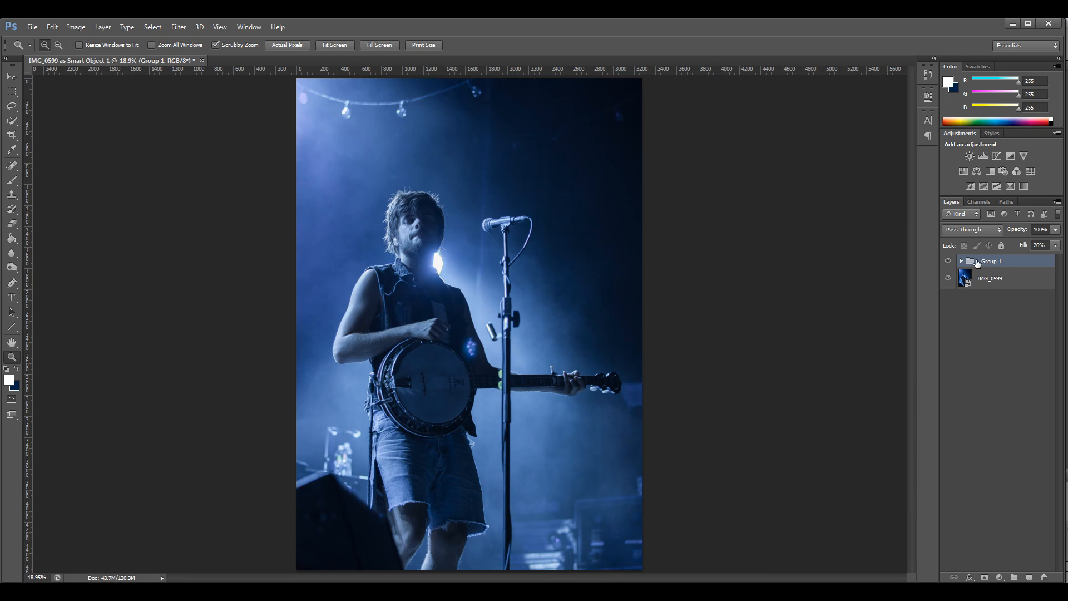
# Duplicate the original IMG_0599 smart object layer twice and rasterize both copies.
pyautogui.click(1011, 278)
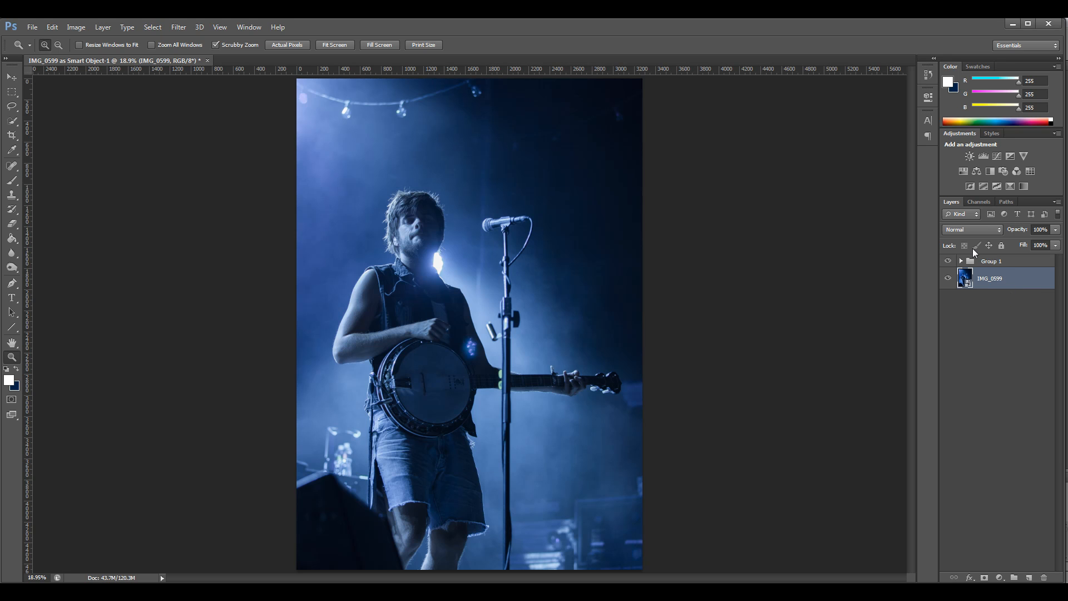
pyautogui.moveTo(1024, 288); pyautogui.dragTo(1030, 580)
pyautogui.moveTo(1003, 279); pyautogui.dragTo(1030, 579)
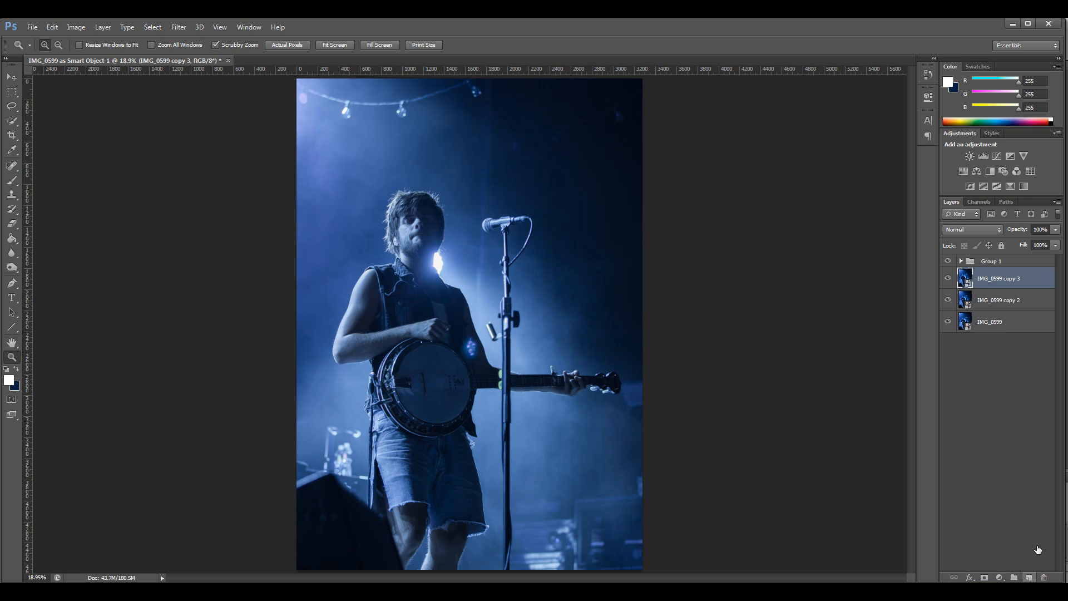
pyautogui.rightClick(1007, 305)
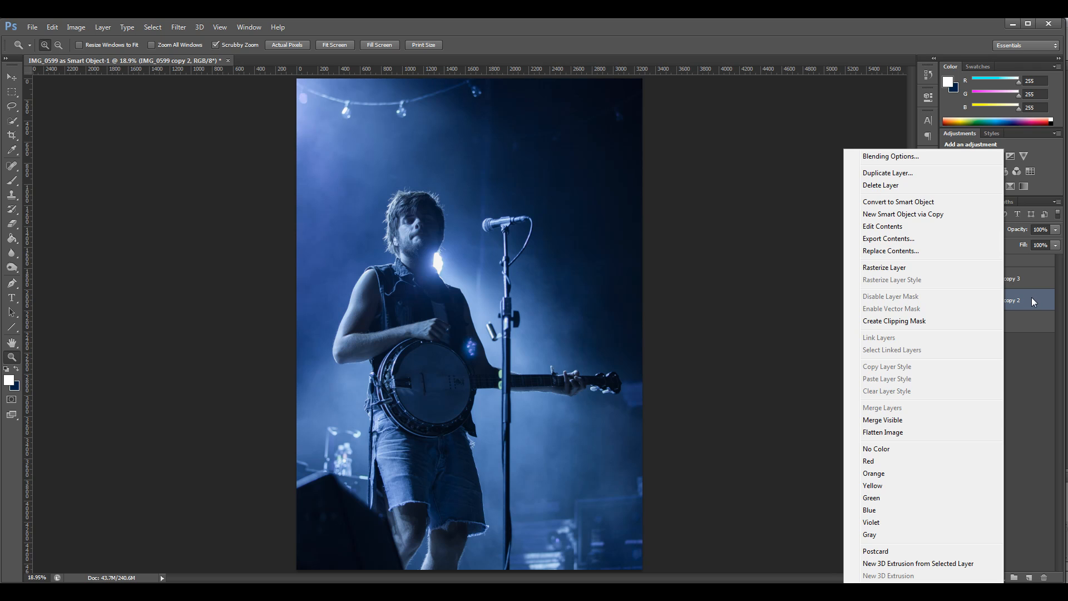
pyautogui.click(923, 267)
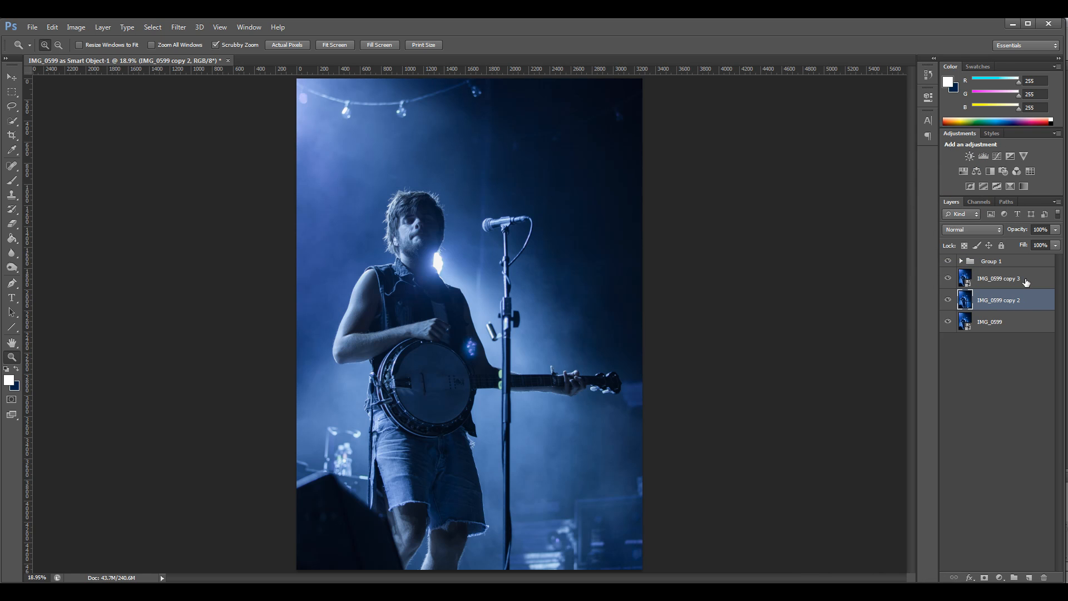
pyautogui.rightClick(1027, 282)
pyautogui.click(920, 267)
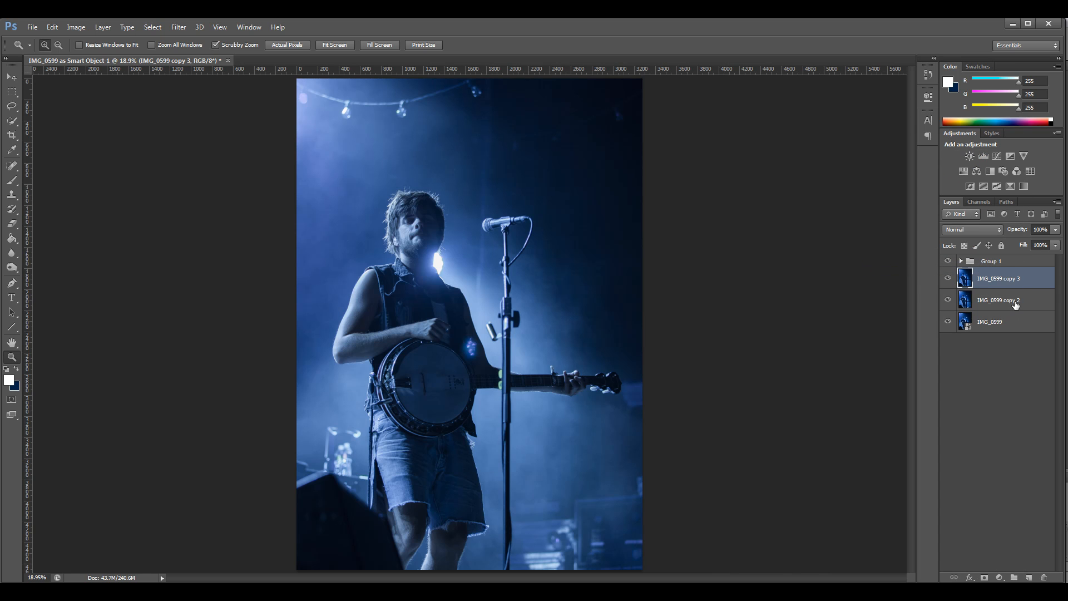
# Group the two rasterized copies and name the group InnerSharp.
pyautogui.keyDown('shift'); pyautogui.click(1015, 302); pyautogui.keyUp('shift')
pyautogui.hotkey('ctrl', 'g')
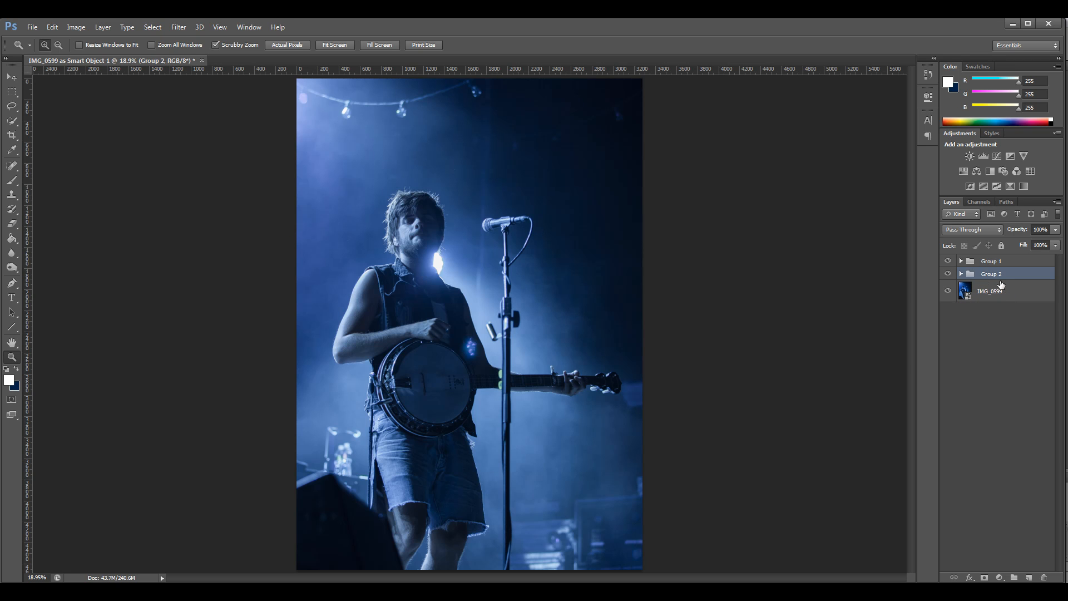
pyautogui.doubleClick(994, 274)
pyautogui.write('Sharp')
pyautogui.click(1024, 335)
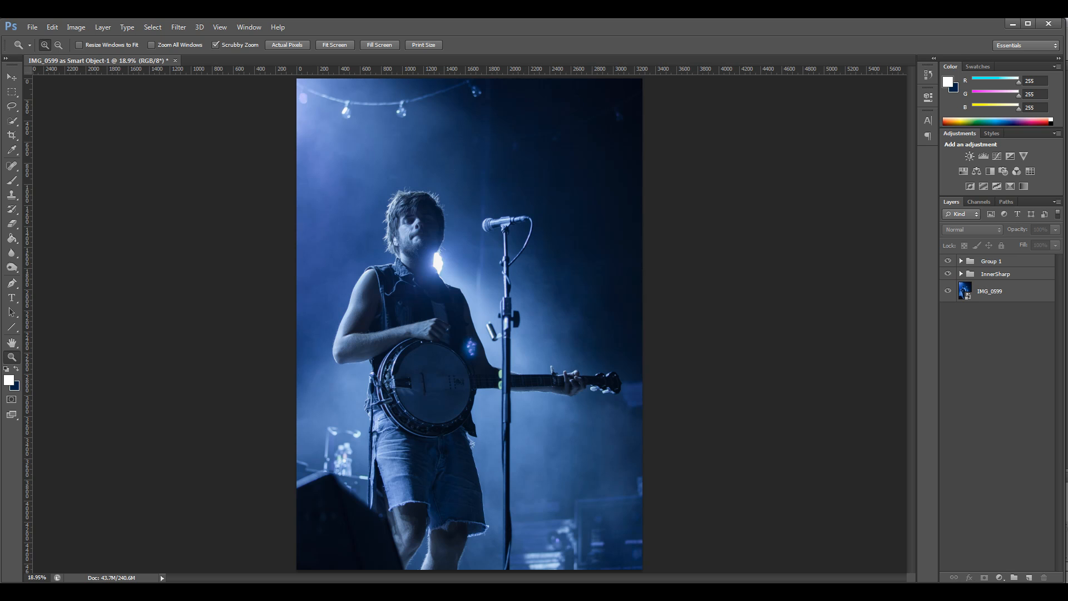
# Set the InnerSharp group's blend mode to Overlay.
pyautogui.click(1027, 274)
pyautogui.click(1000, 230)
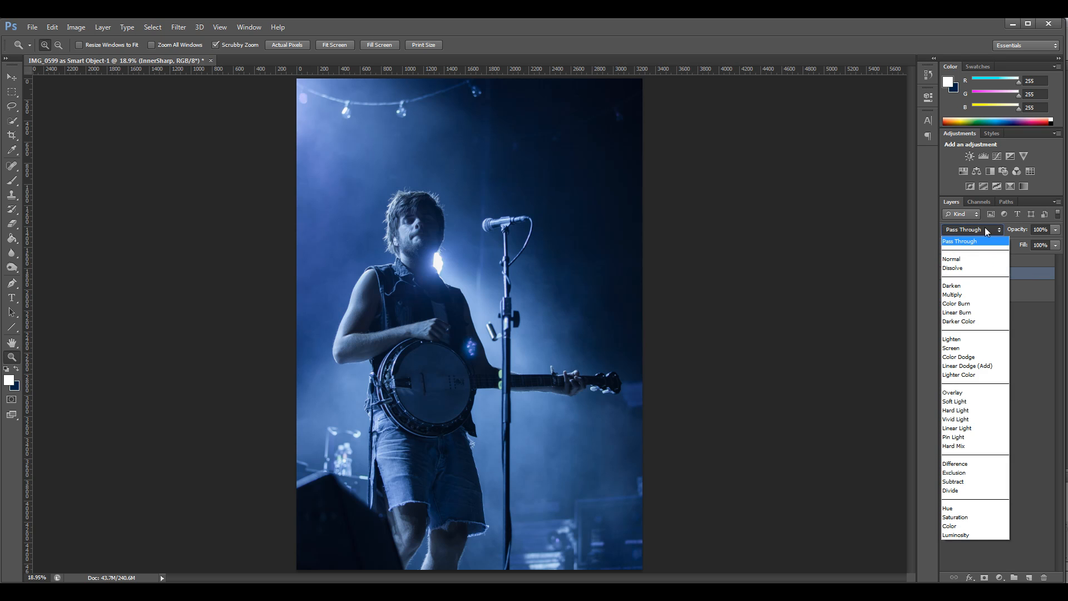
pyautogui.click(973, 389)
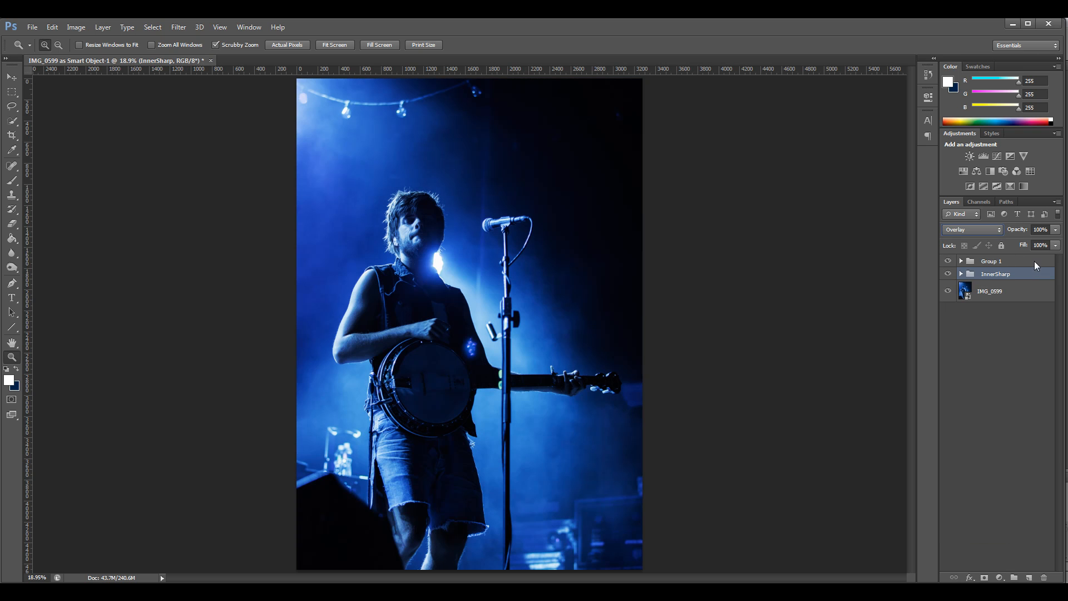
# Set IMG_0599 copy 3 inside the InnerSharp group to Vivid Light blending and invert its colors.
pyautogui.click(960, 273)
pyautogui.click(1018, 293)
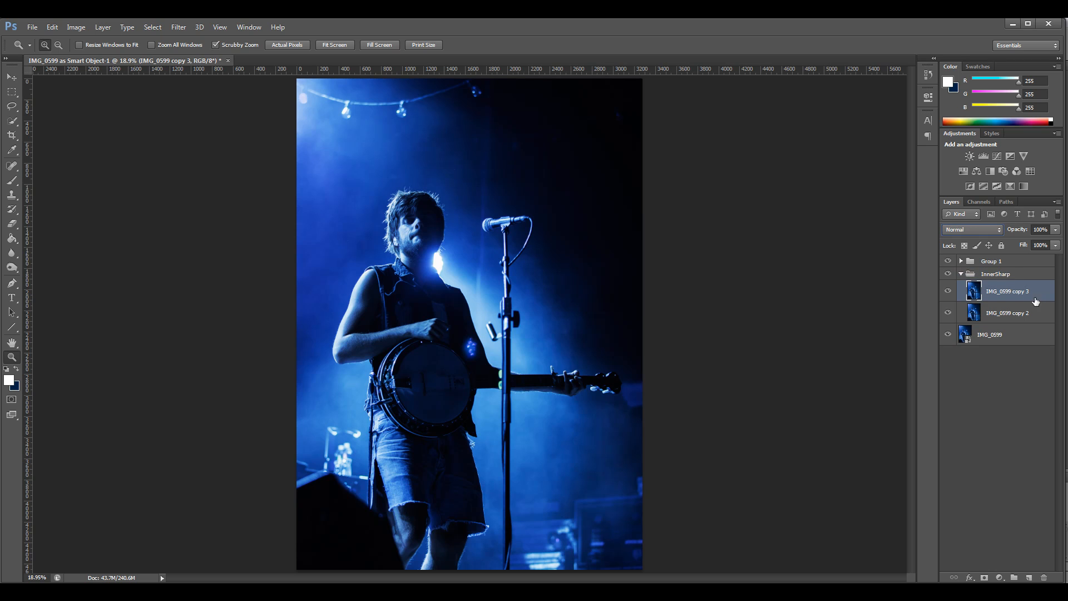
pyautogui.click(999, 230)
pyautogui.click(977, 401)
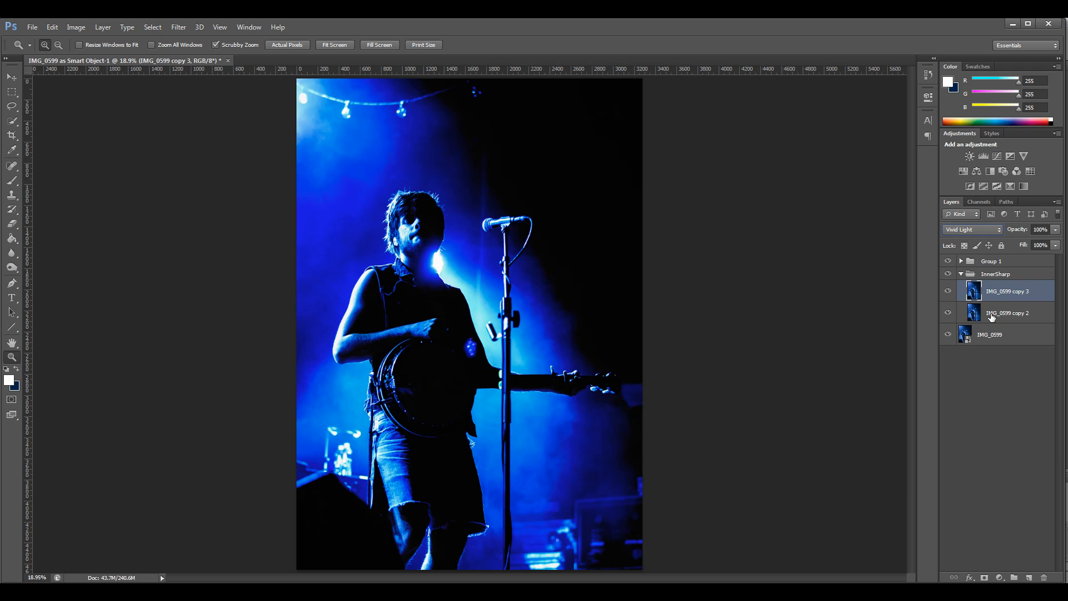
pyautogui.hotkey('ctrl', 'i')
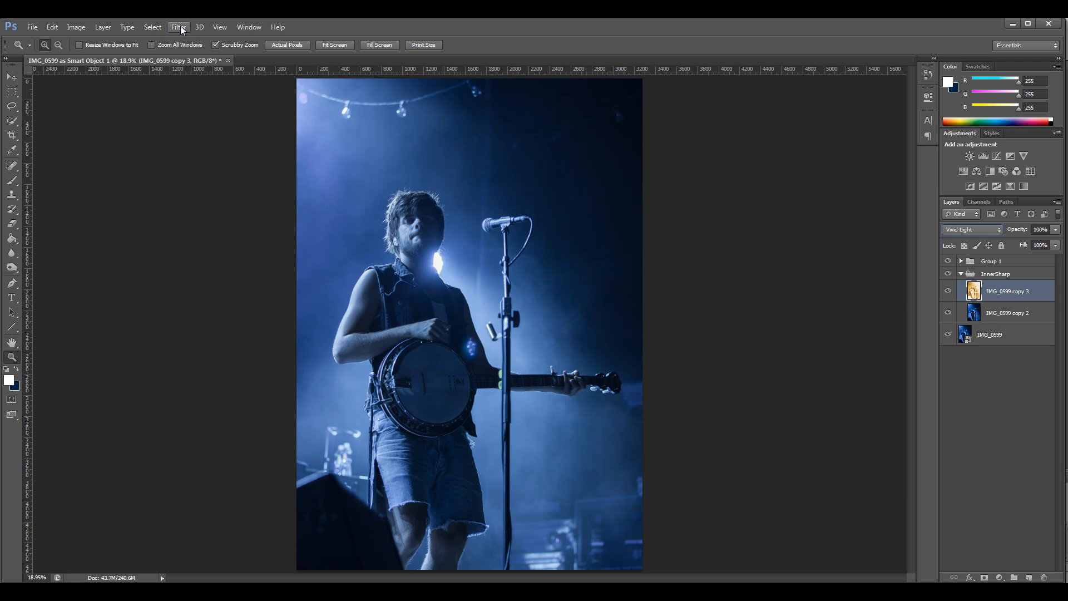
# Start a Surface Blur on the inverted copy with radius 10 pixels and threshold 6 levels, previewing its effect on the singer.
pyautogui.moveTo(382, 238); pyautogui.dragTo(430, 305)
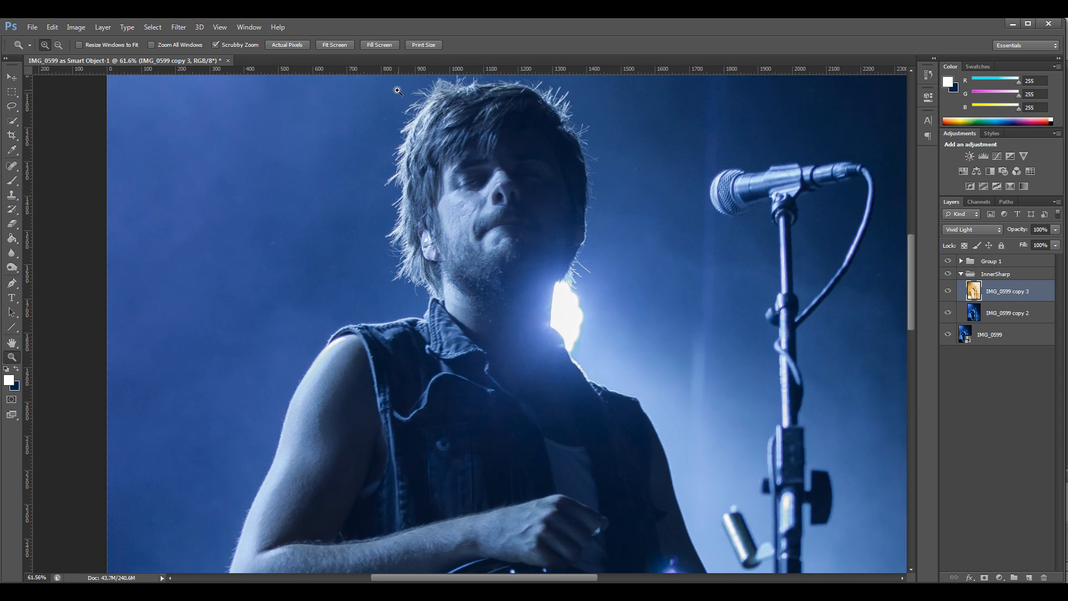
pyautogui.click(179, 28)
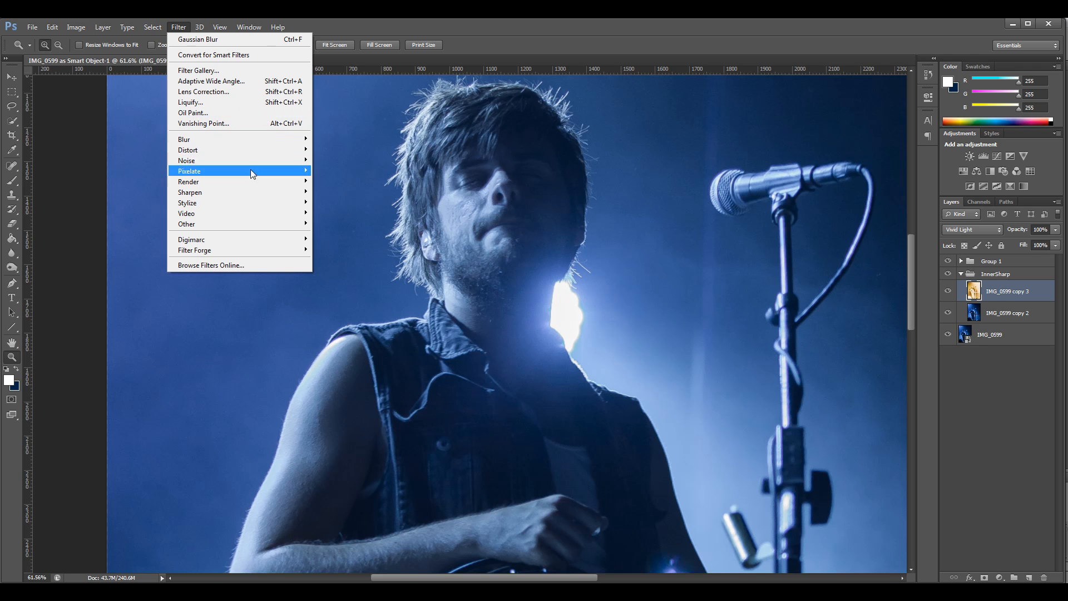
pyautogui.moveTo(247, 141)
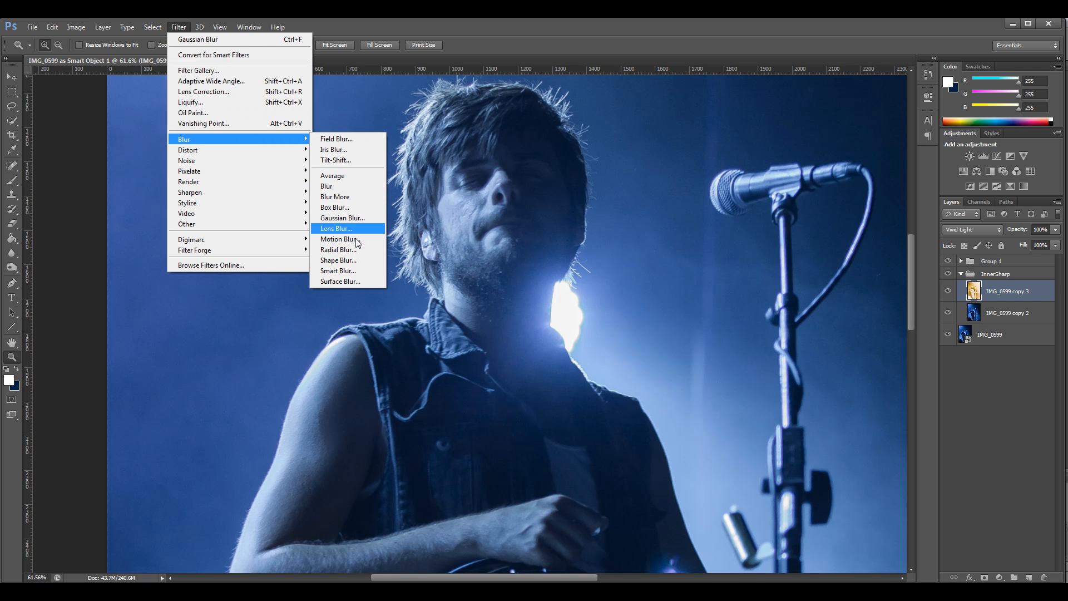
pyautogui.click(352, 282)
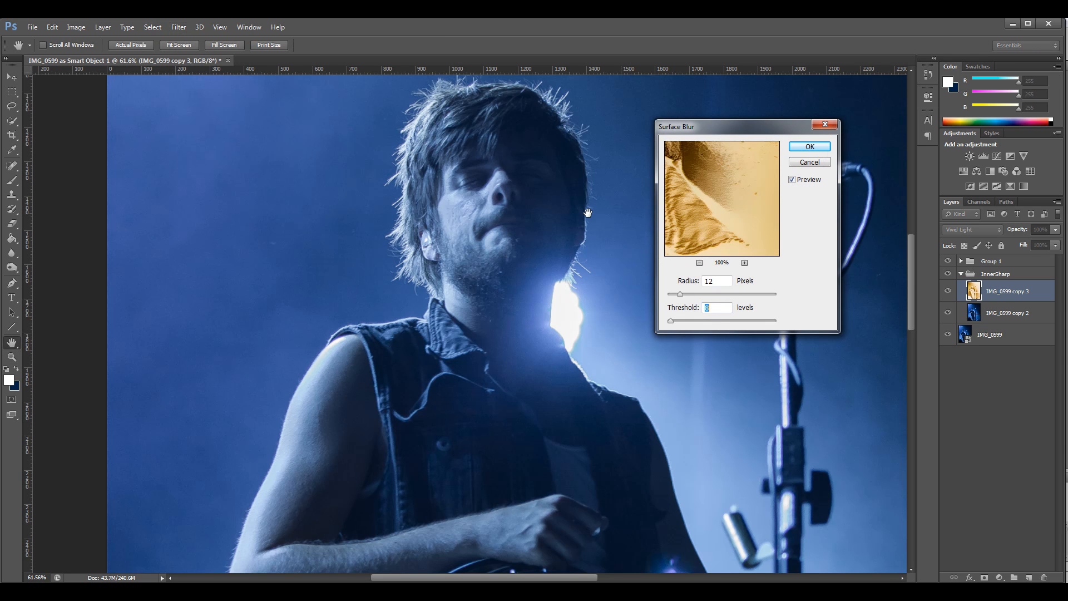
pyautogui.click(791, 179)
pyautogui.click(792, 179)
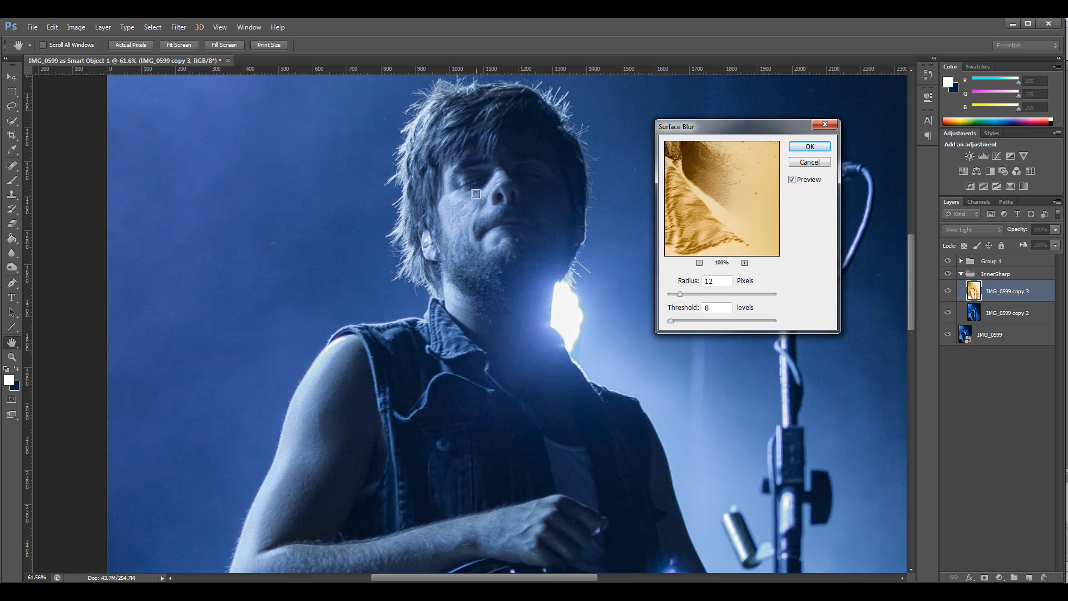
pyautogui.click(792, 179)
pyautogui.click(792, 179)
pyautogui.write('6')
pyautogui.doubleClick(717, 280)
pyautogui.write('10')
pyautogui.click(532, 213)
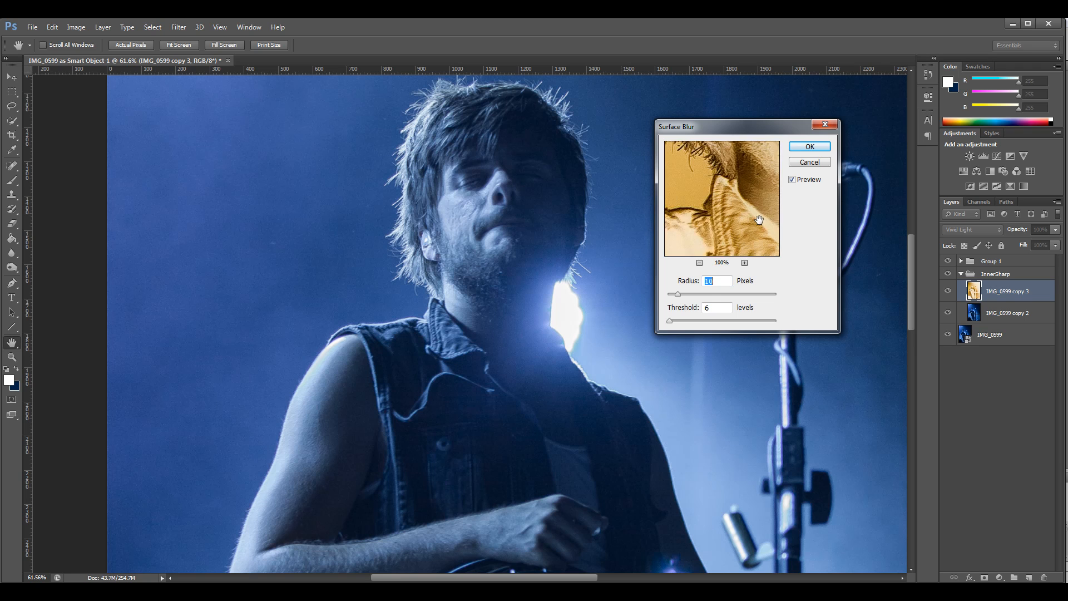
# Try a threshold of 12 and a radius of 15 in Surface Blur, readjust both values, and apply the filter.
pyautogui.moveTo(745, 167); pyautogui.dragTo(711, 205)
pyautogui.click(718, 307)
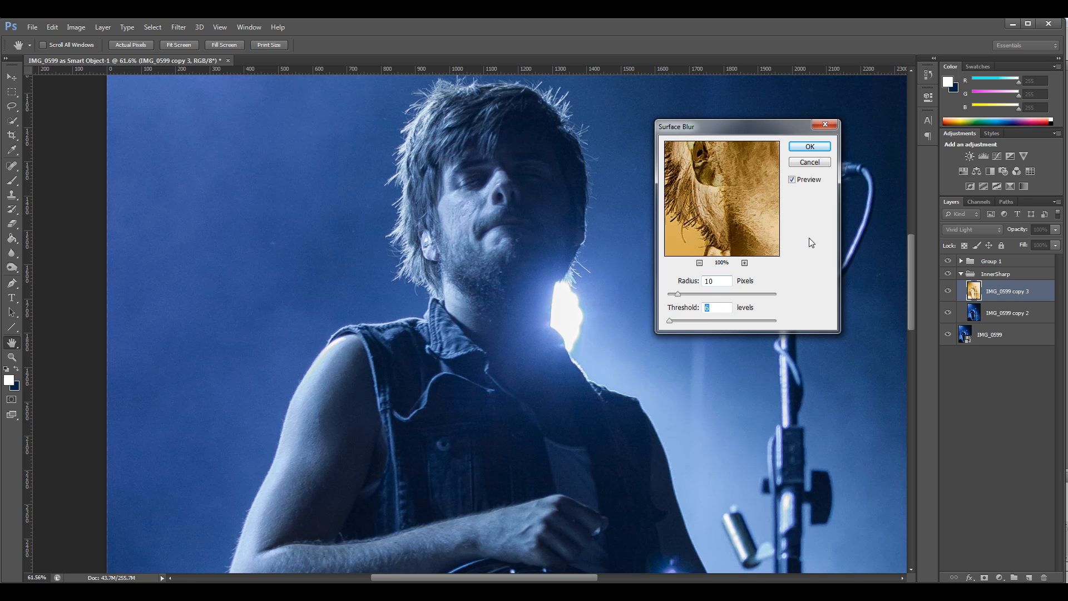
pyautogui.write('12')
pyautogui.write('5')
pyautogui.doubleClick(723, 281)
pyautogui.write('15')
pyautogui.doubleClick(717, 281)
pyautogui.write('1')
pyautogui.click(803, 149)
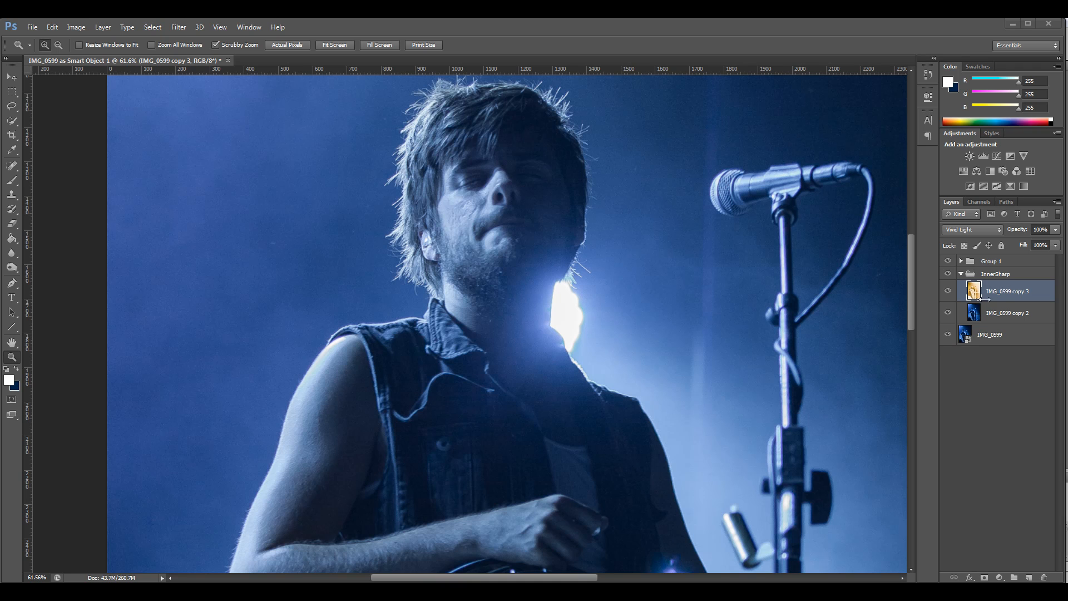
# Collapse the InnerSharp group and toggle its visibility to compare the singer's face with and without the sharpening.
pyautogui.click(961, 274)
pyautogui.click(947, 274)
pyautogui.click(948, 274)
pyautogui.click(948, 274)
pyautogui.moveTo(509, 174); pyautogui.dragTo(539, 240)
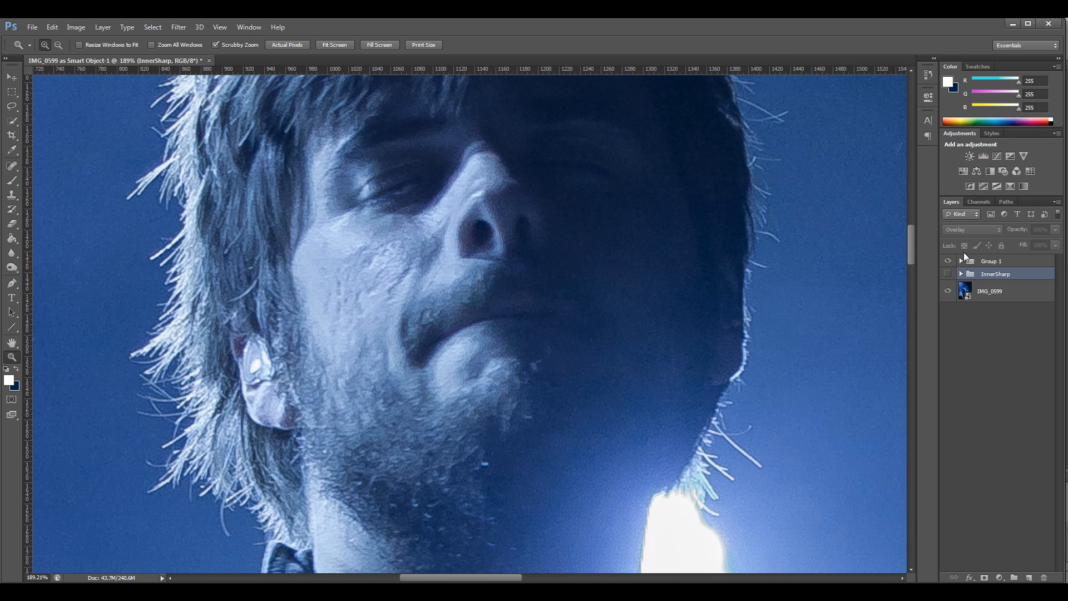
pyautogui.click(949, 275)
pyautogui.click(949, 275)
pyautogui.click(949, 273)
# Duplicate the IMG_0599 layer beneath the InnerSharp group and rasterize the copy.
pyautogui.moveTo(611, 347); pyautogui.dragTo(523, 288)
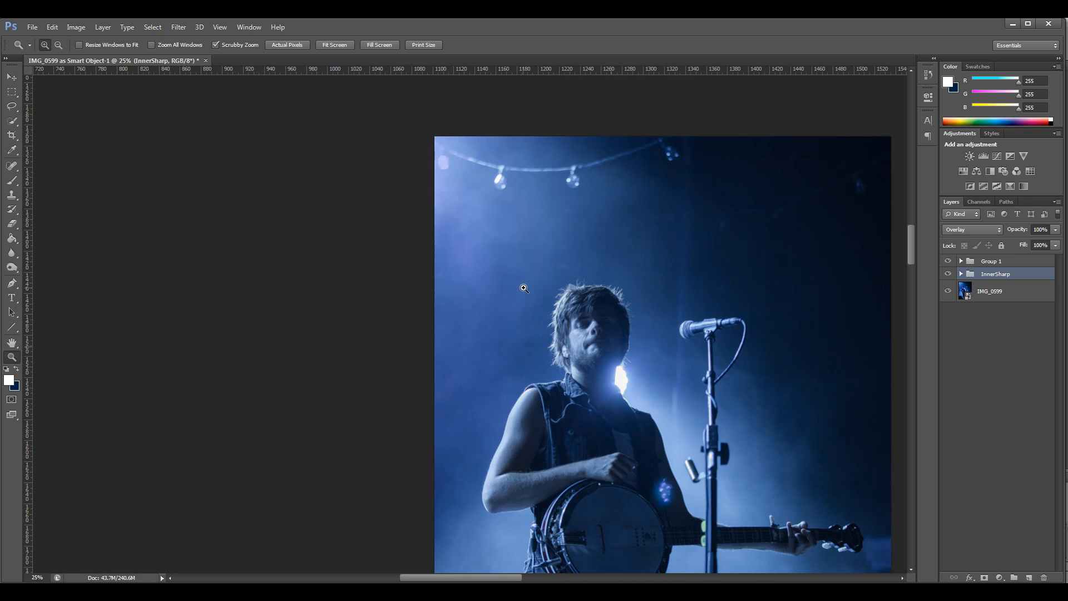
pyautogui.scroll(-3, 603, 308)
pyautogui.moveTo(727, 364); pyautogui.dragTo(709, 339)
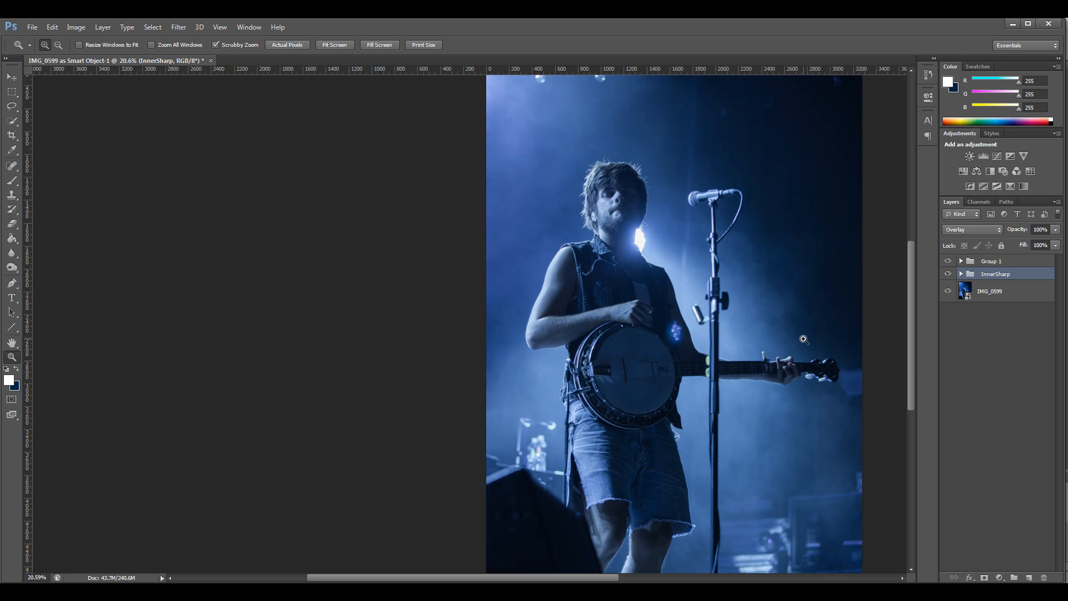
pyautogui.moveTo(805, 340); pyautogui.dragTo(784, 336)
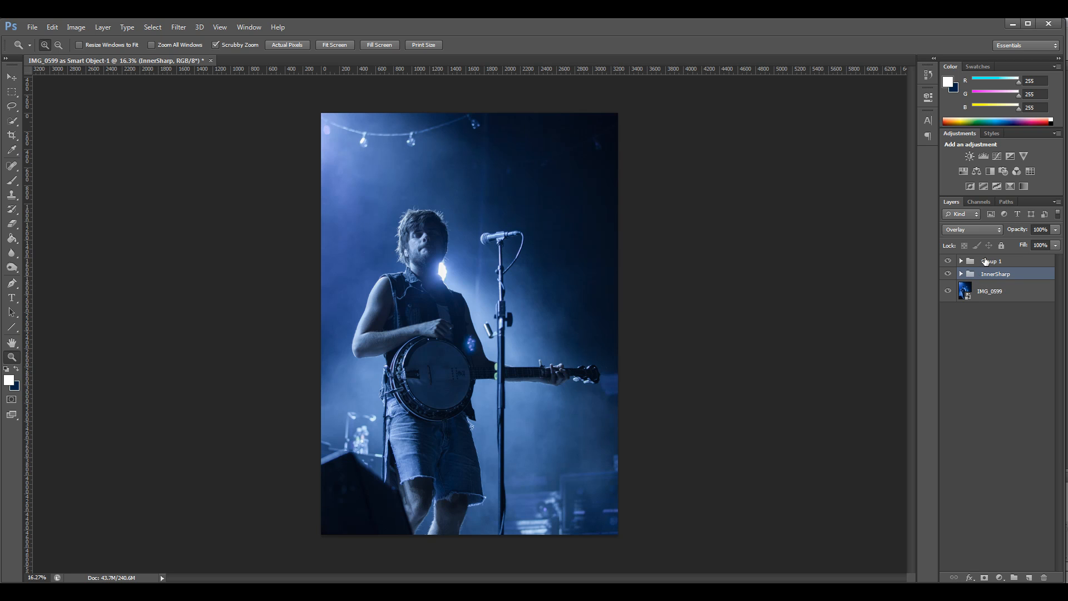
pyautogui.scroll(1, 458, 273)
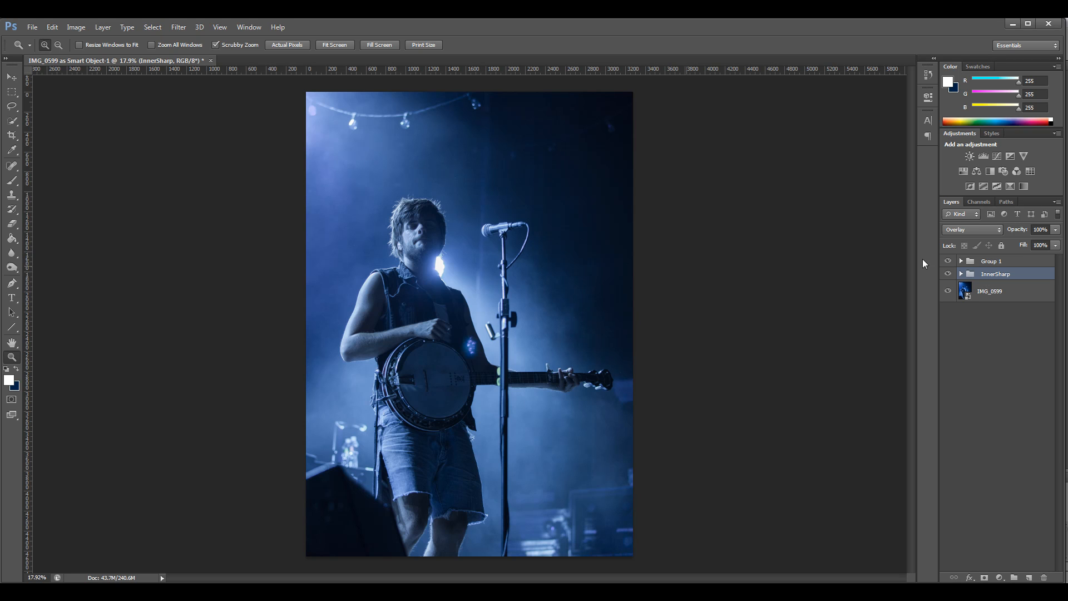
pyautogui.moveTo(1027, 302); pyautogui.dragTo(1029, 577)
pyautogui.rightClick(1029, 293)
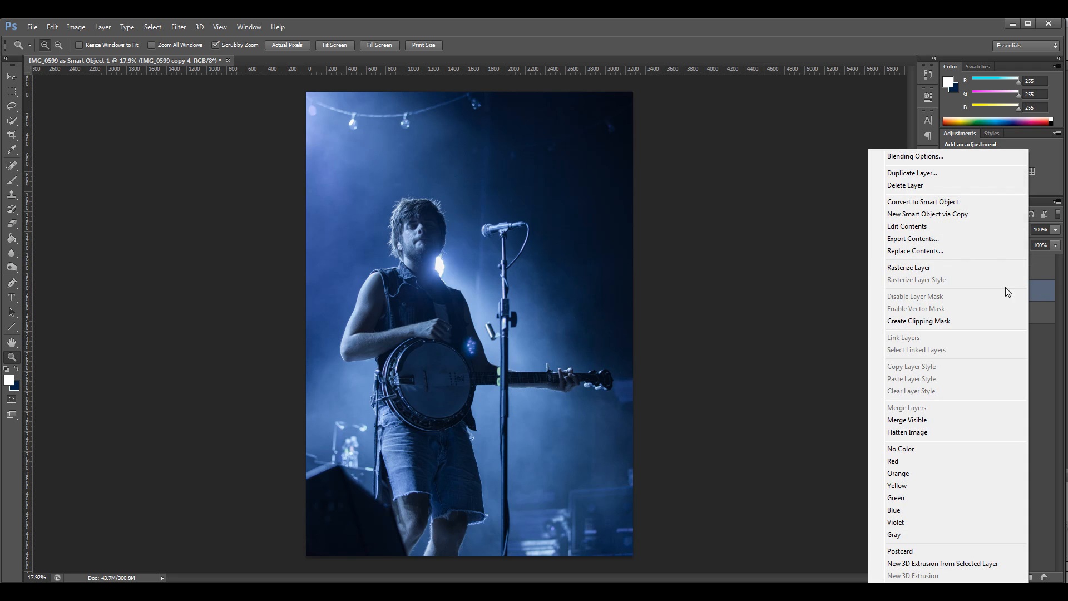
pyautogui.click(929, 268)
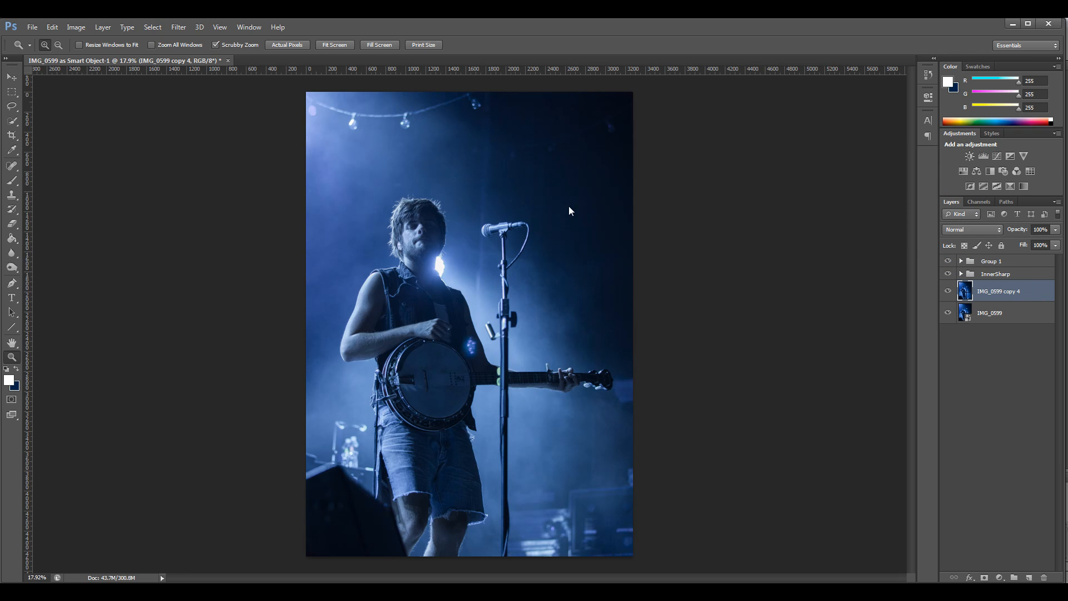
# Apply a High Pass filter with a radius of 1 pixel to IMG_0599 copy 4 and set its blend mode to Overlay.
pyautogui.click(179, 26)
pyautogui.moveTo(266, 225)
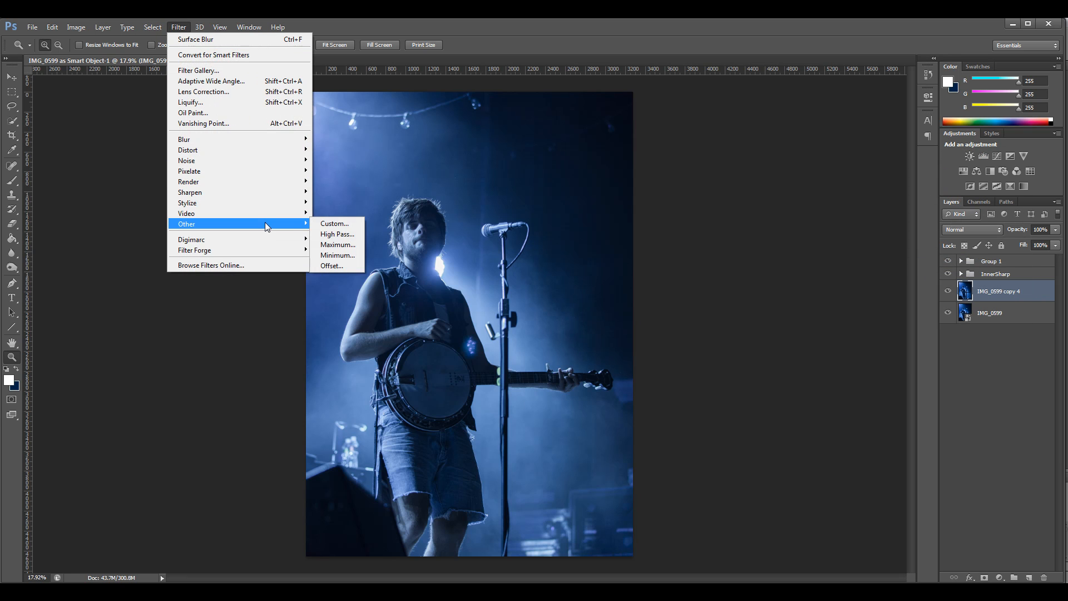
pyautogui.click(336, 233)
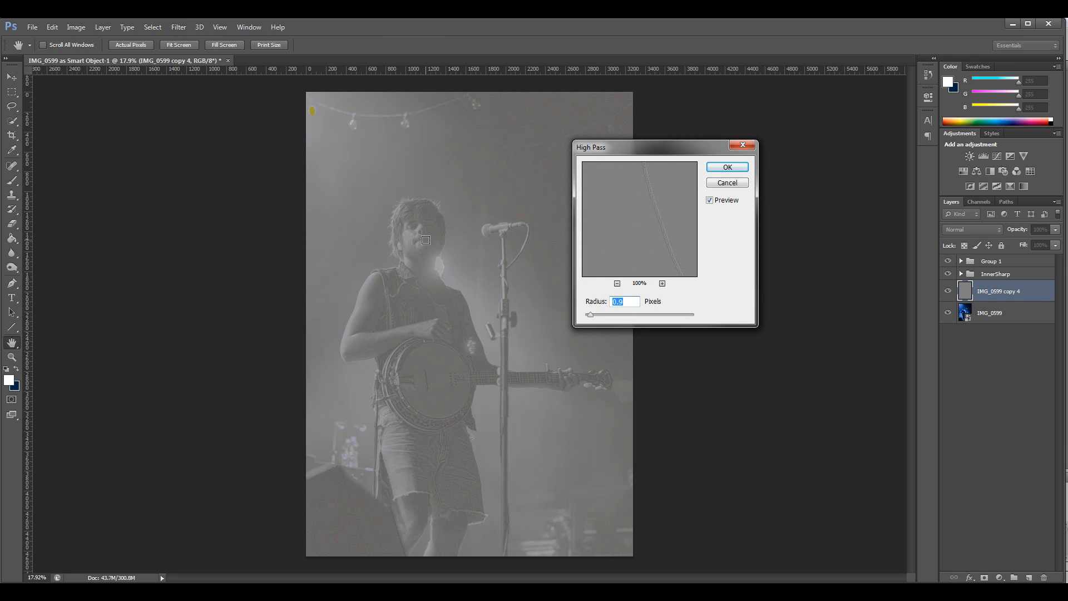
pyautogui.moveTo(657, 216); pyautogui.dragTo(649, 254)
pyautogui.write('1')
pyautogui.click(727, 167)
pyautogui.click(966, 230)
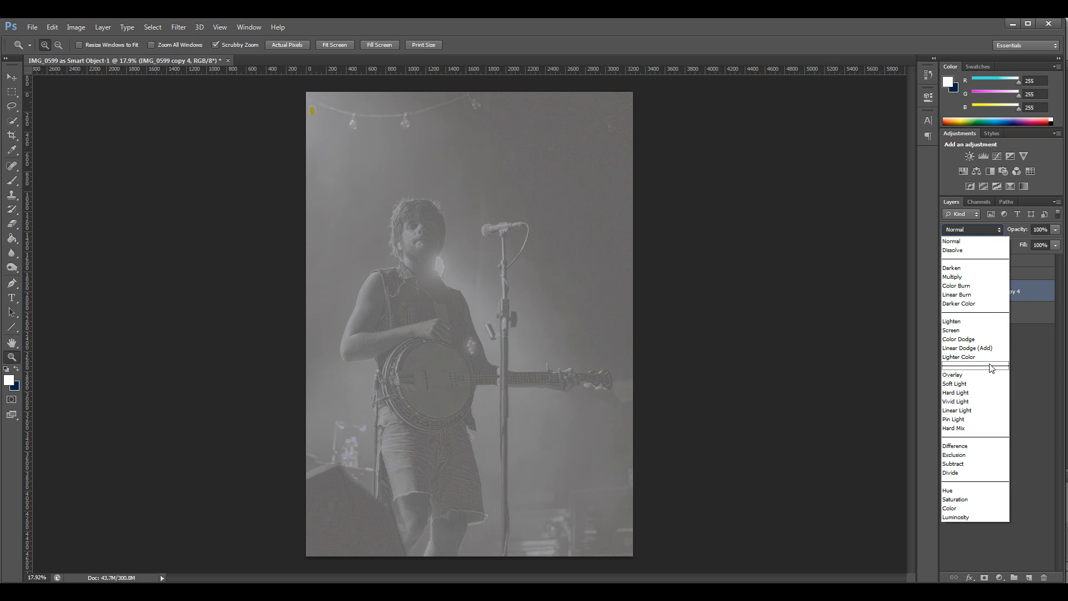
pyautogui.click(971, 374)
# Compare the singer with and without the high-pass layer, and examine the sharpened photo close up and as a whole.
pyautogui.moveTo(416, 241); pyautogui.dragTo(482, 262)
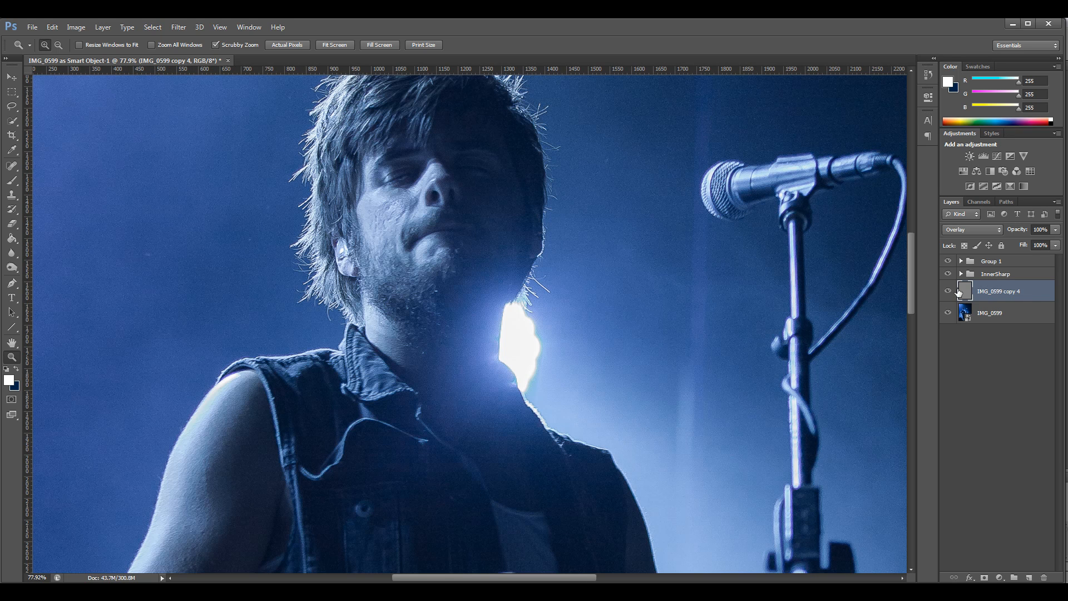
pyautogui.click(948, 291)
pyautogui.click(948, 292)
pyautogui.moveTo(633, 415); pyautogui.dragTo(550, 418)
pyautogui.scroll(-3, 660, 434)
pyautogui.moveTo(653, 414)
pyautogui.mouseDown()
pyautogui.moveTo(587, 413)
pyautogui.moveTo(657, 410)
pyautogui.mouseUp()
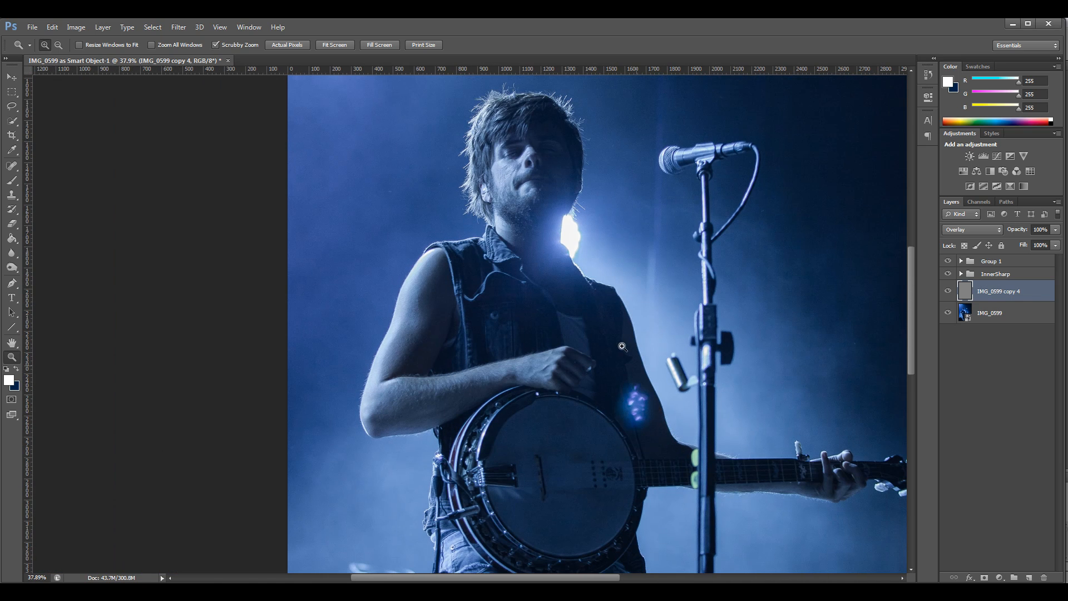
pyautogui.scroll(3, 623, 332)
pyautogui.moveTo(591, 314); pyautogui.dragTo(570, 316)
pyautogui.scroll(-3, 585, 313)
pyautogui.scroll(-4, 585, 315)
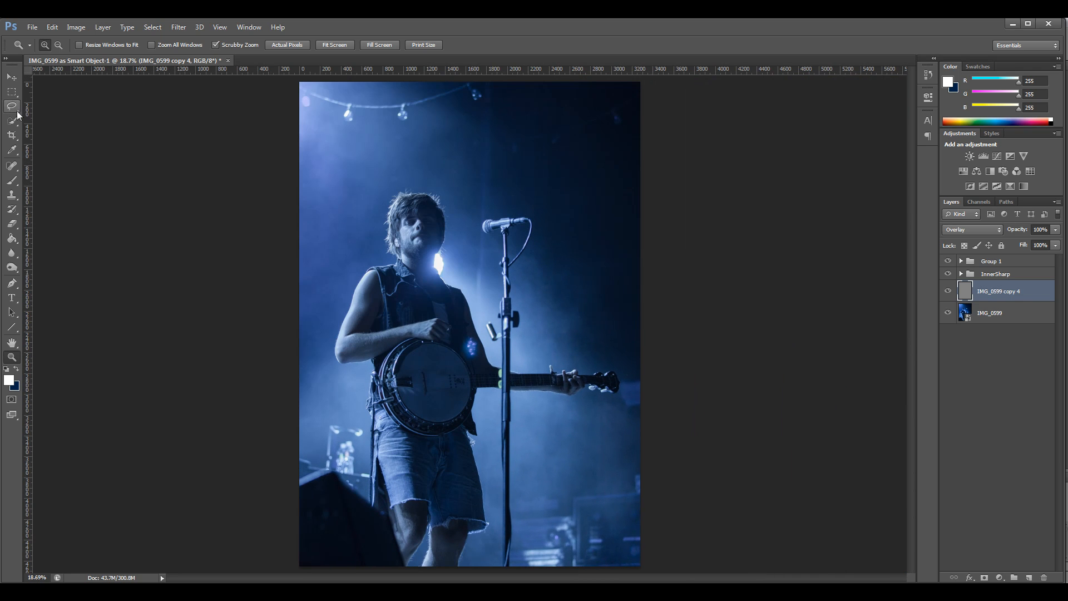
# Crop the photo to a landscape frame reaching from just above the singer's head to just below the banjo.
pyautogui.click(11, 135)
pyautogui.click(469, 109)
pyautogui.moveTo(469, 109); pyautogui.dragTo(469, 130)
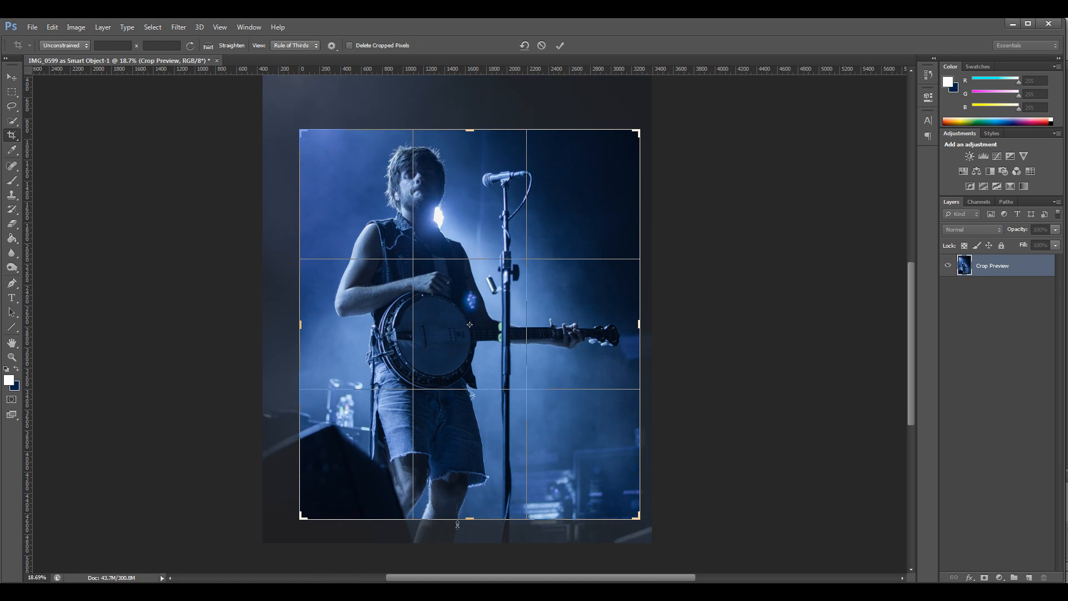
pyautogui.moveTo(474, 515); pyautogui.dragTo(474, 455)
pyautogui.moveTo(304, 324); pyautogui.dragTo(305, 327)
pyautogui.moveTo(637, 324); pyautogui.dragTo(642, 325)
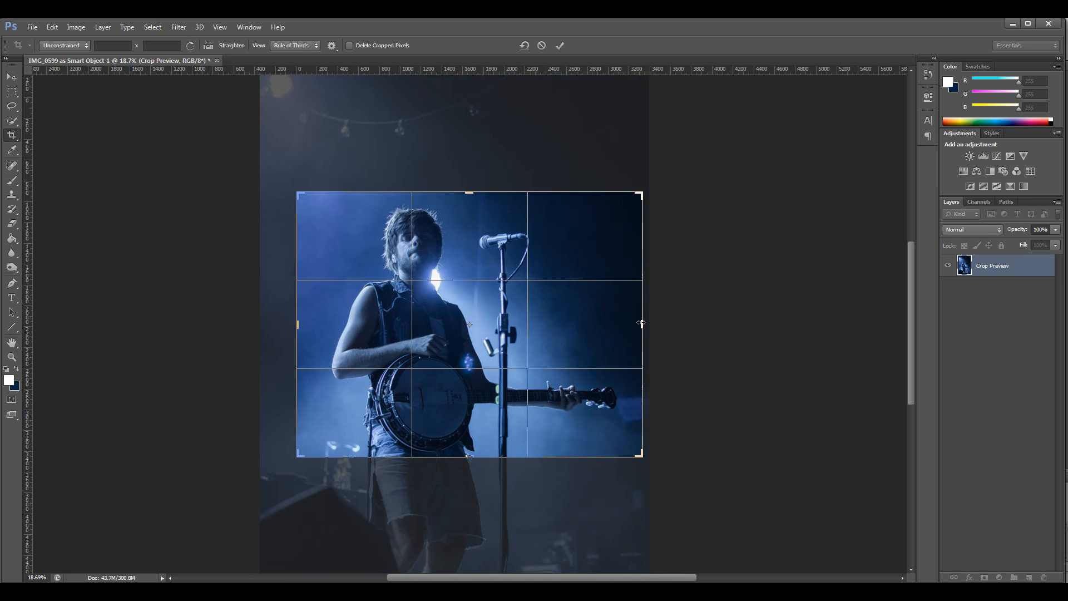
pyautogui.press('Return')
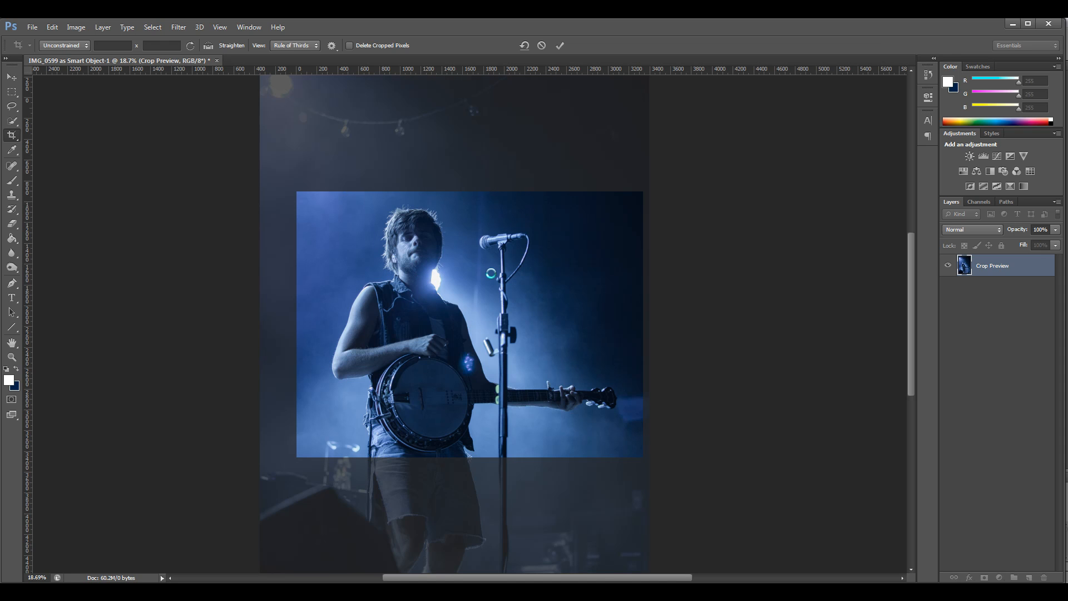
pyautogui.click(11, 77)
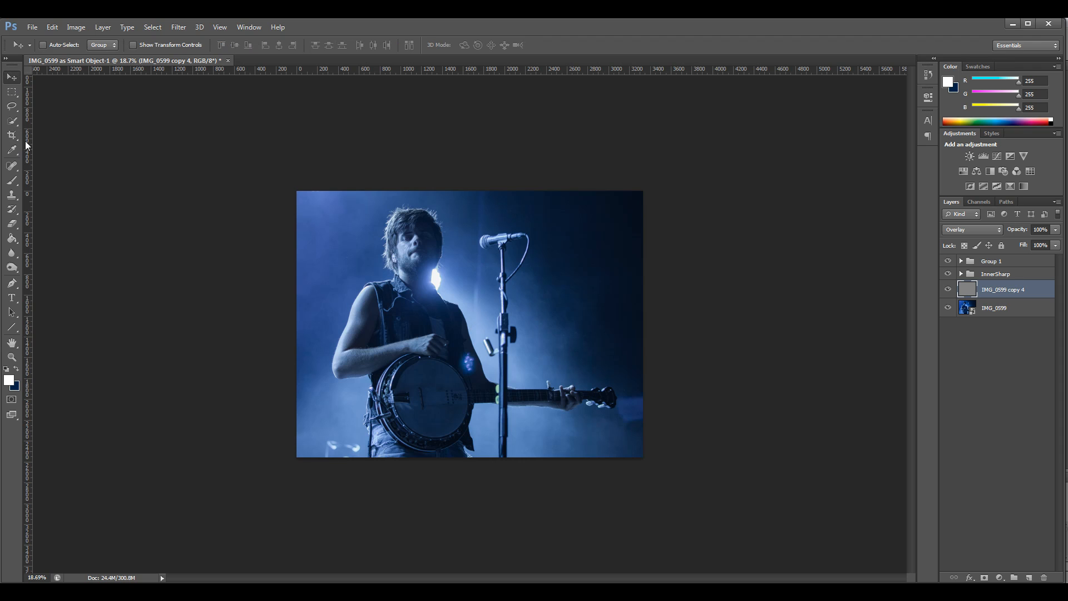
# Crop the photo tighter, cutting the bottom at the banjo's lower rim and trimming the top and left edges slightly.
pyautogui.click(11, 357)
pyautogui.moveTo(473, 358)
pyautogui.mouseDown()
pyautogui.moveTo(458, 356)
pyautogui.moveTo(483, 367)
pyautogui.mouseUp()
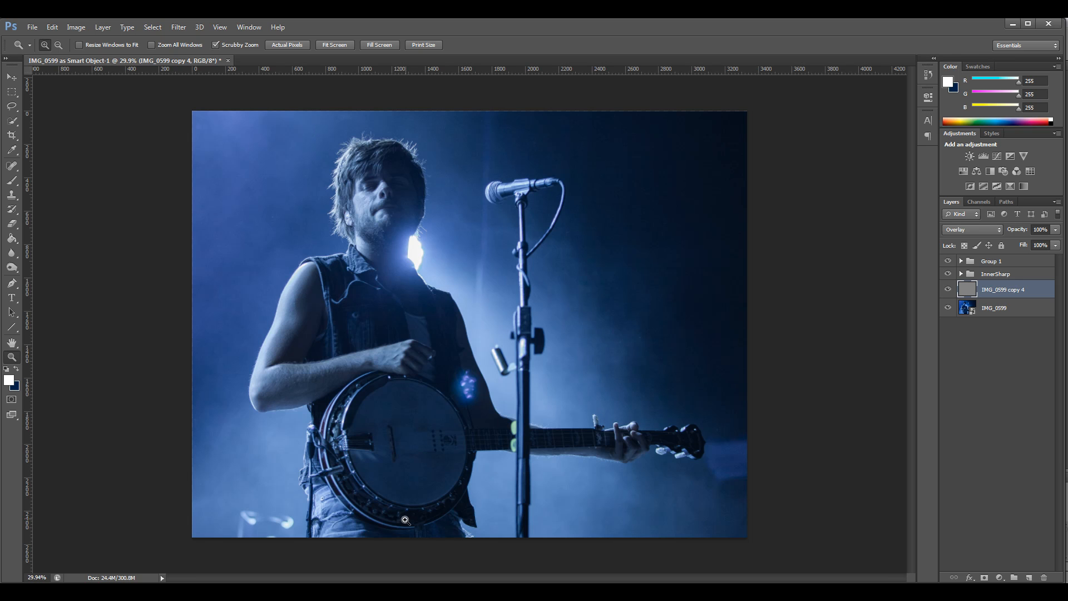
pyautogui.click(11, 136)
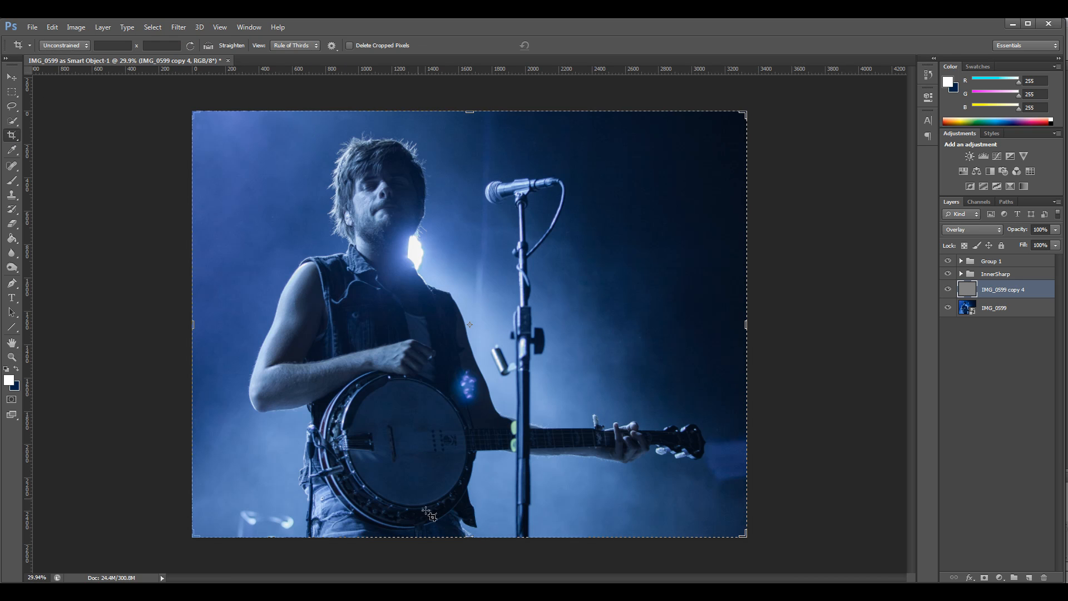
pyautogui.moveTo(475, 538); pyautogui.dragTo(475, 521)
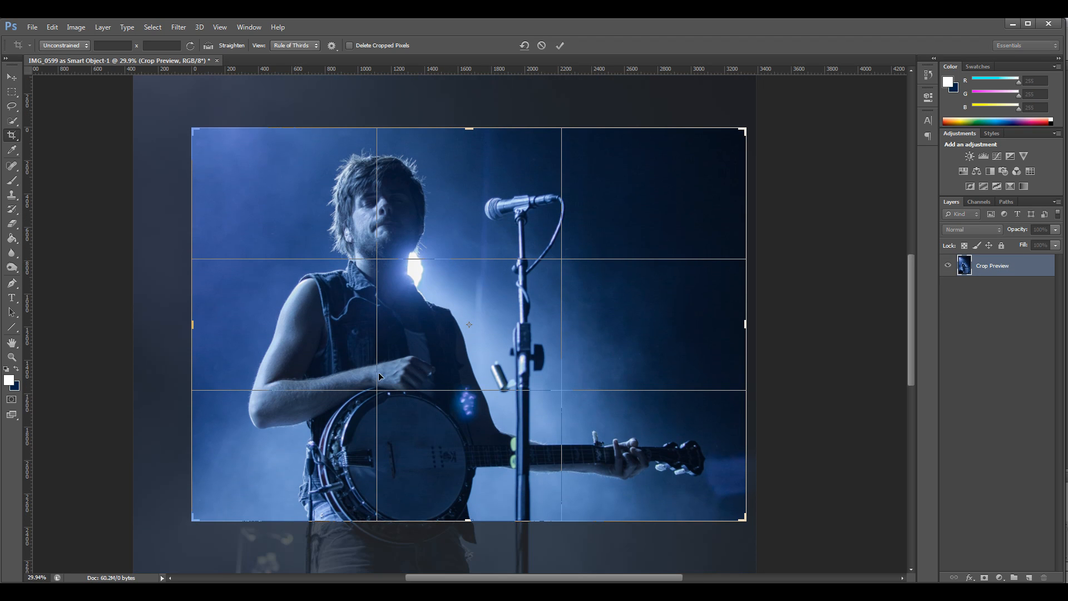
pyautogui.moveTo(466, 132); pyautogui.dragTo(468, 141)
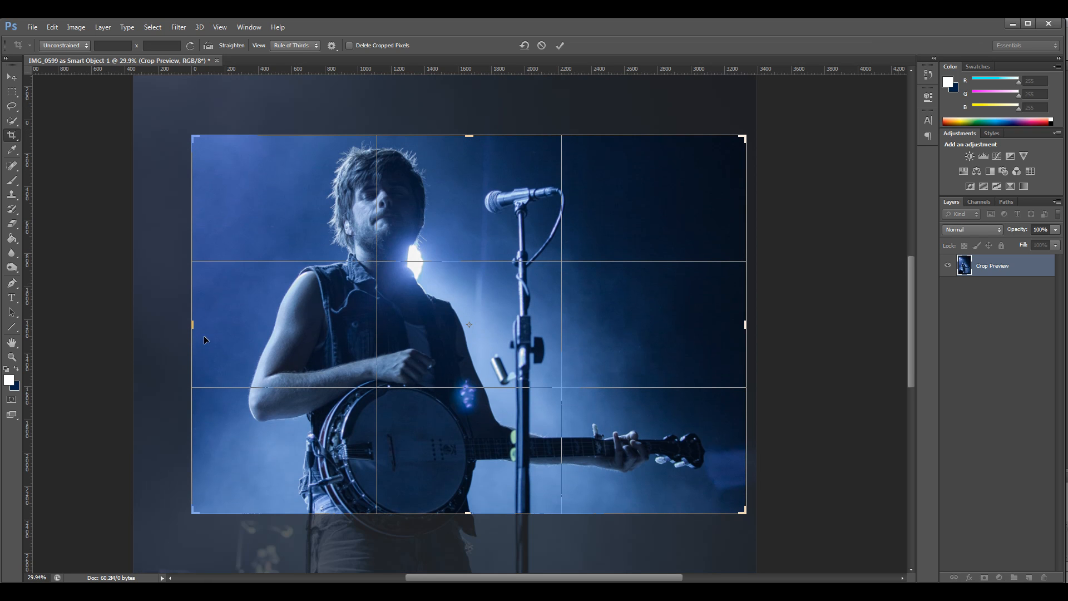
pyautogui.moveTo(191, 328); pyautogui.dragTo(203, 328)
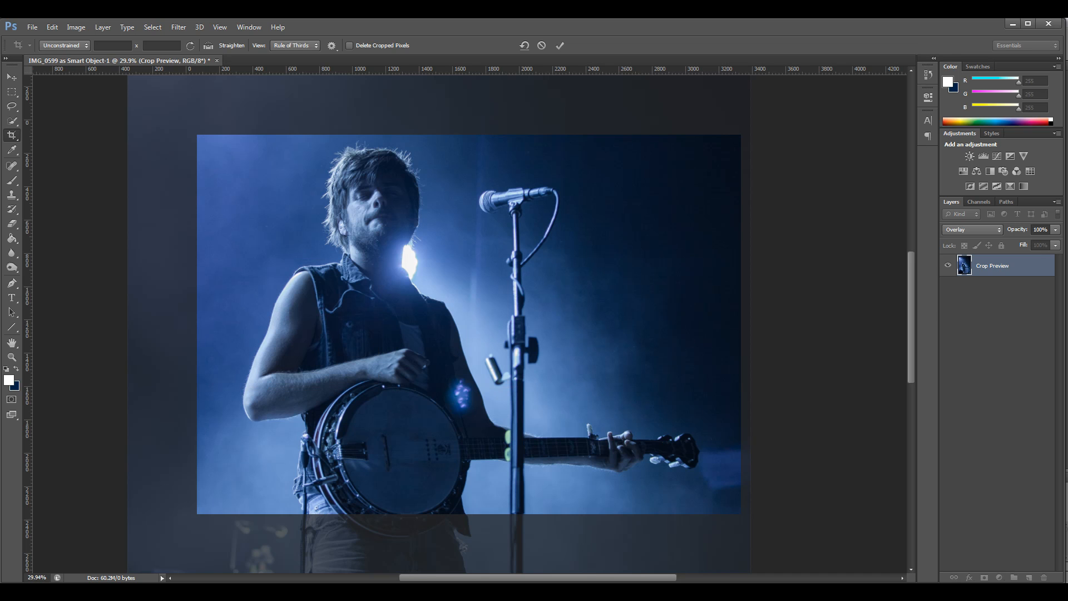
pyautogui.press('Return')
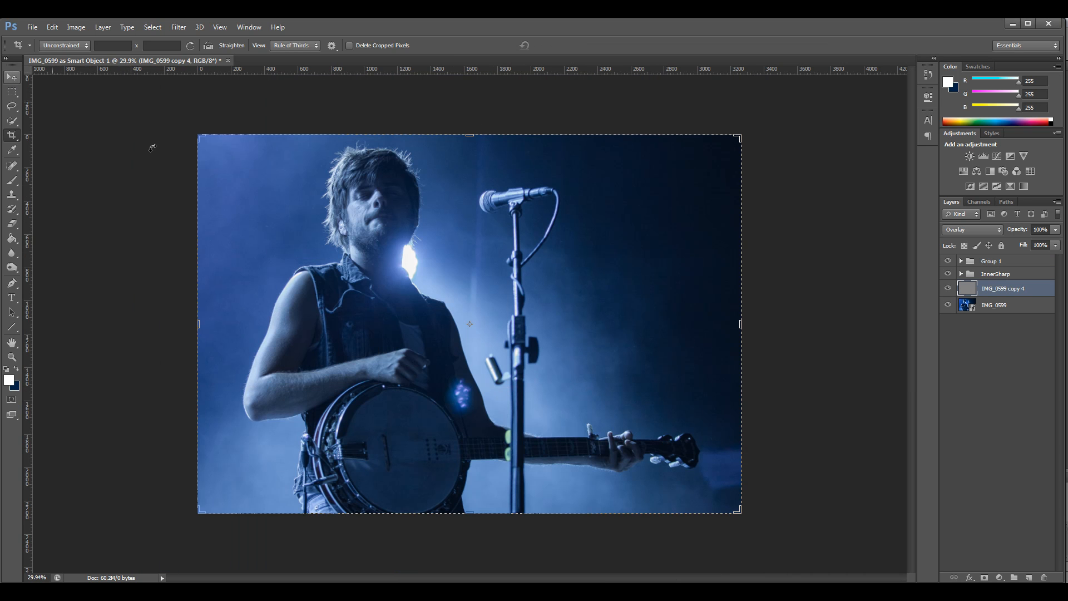
pyautogui.click(12, 77)
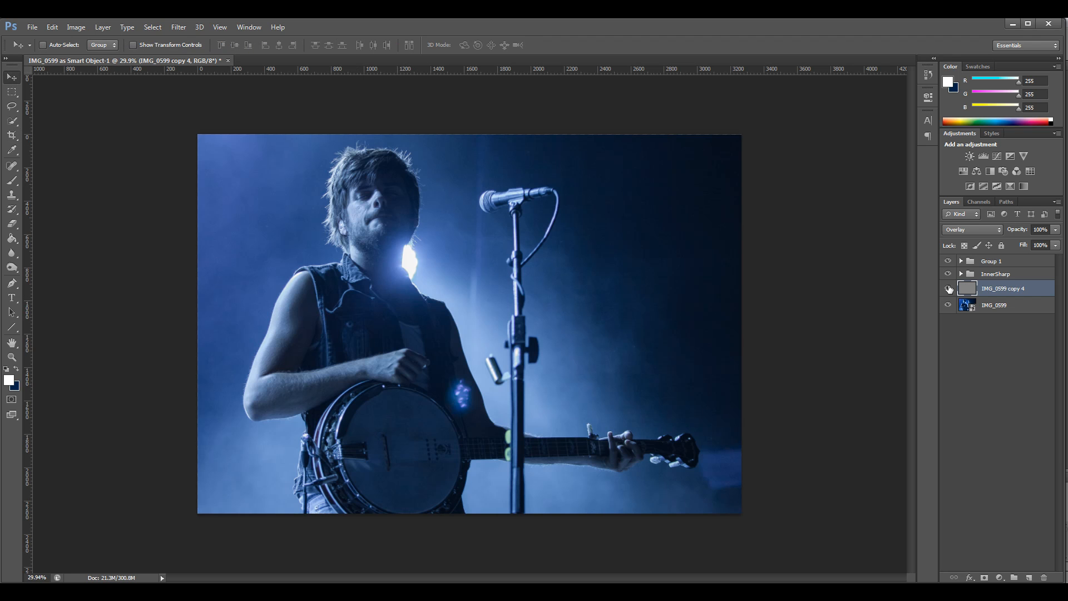
# Toggle the visibility of Group 1, InnerSharp and the high-pass layer to compare the photo before and after the edits.
pyautogui.click(947, 275)
pyautogui.click(947, 288)
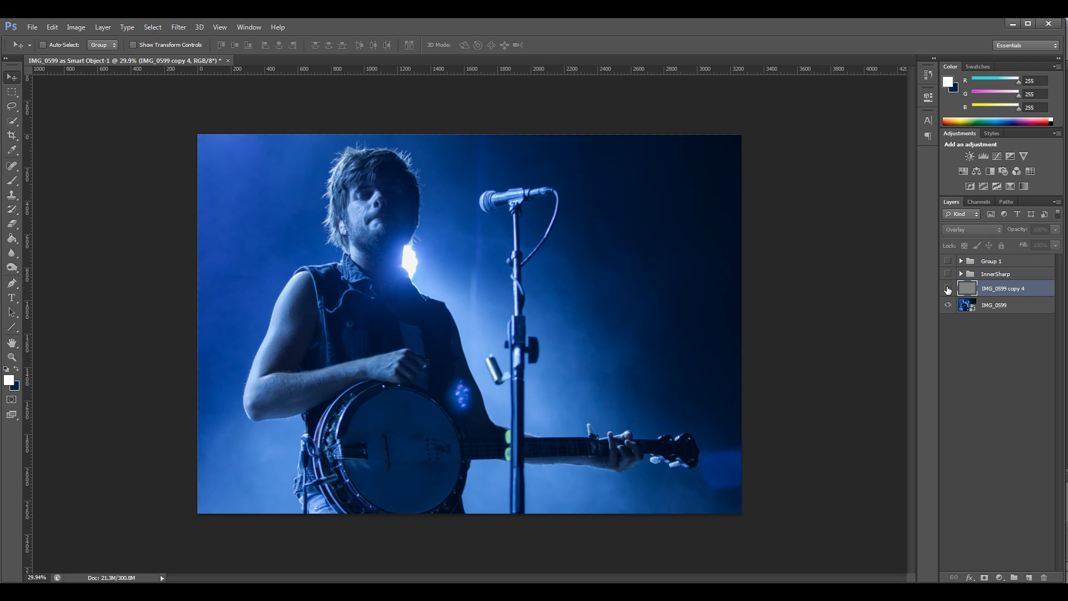
pyautogui.click(948, 288)
pyautogui.click(948, 274)
pyautogui.click(947, 261)
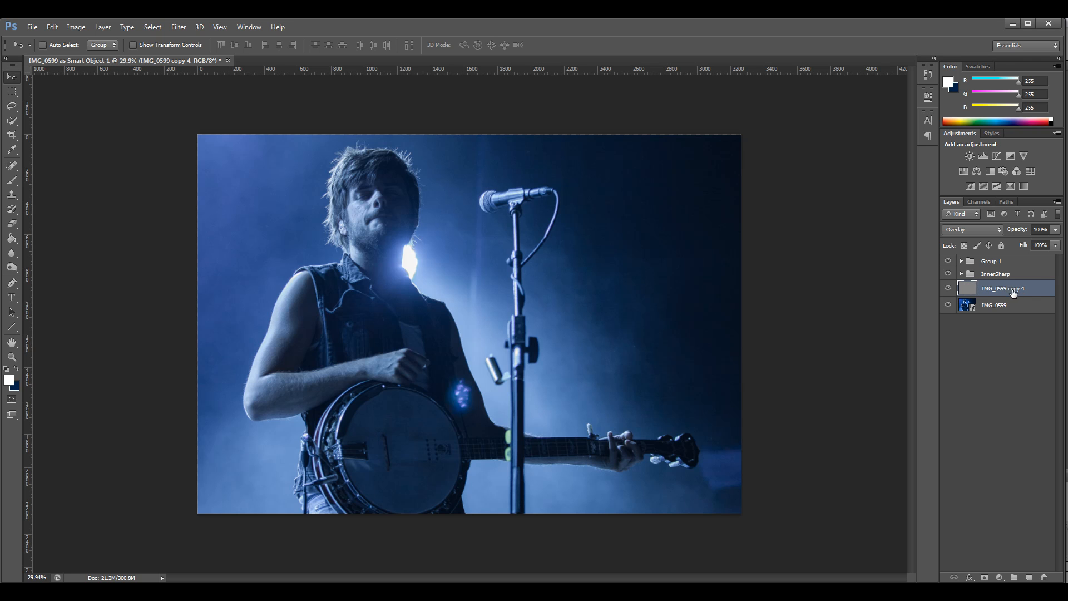
# Duplicate the IMG_0599 layer beneath the high-pass layer and hide the copy.
pyautogui.moveTo(1005, 305); pyautogui.dragTo(1028, 577)
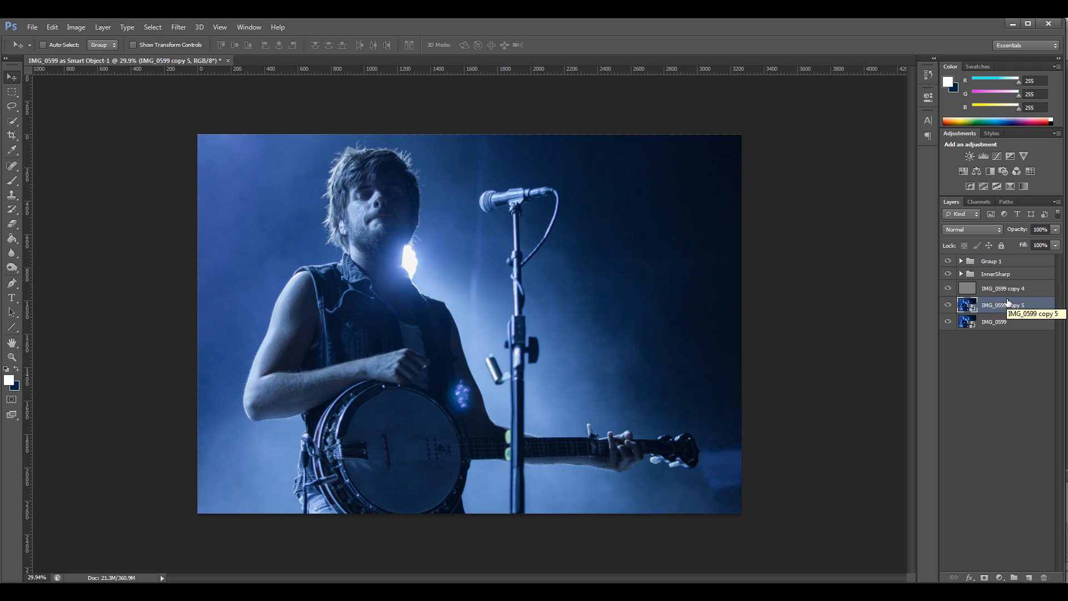
pyautogui.click(947, 304)
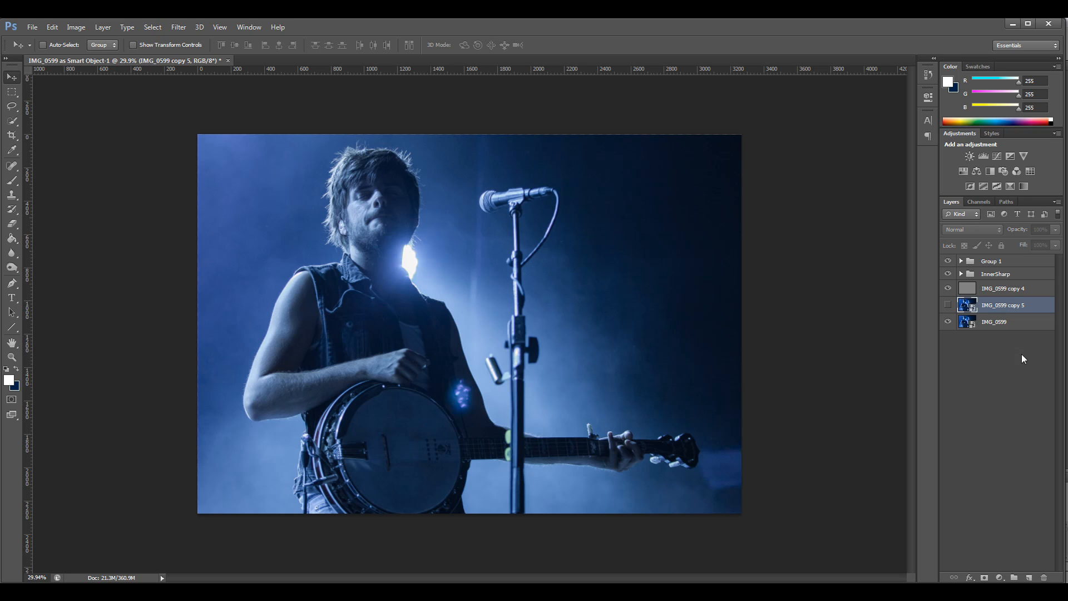
# Add a Color Balance adjustment layer above Group 1.
pyautogui.click(1022, 259)
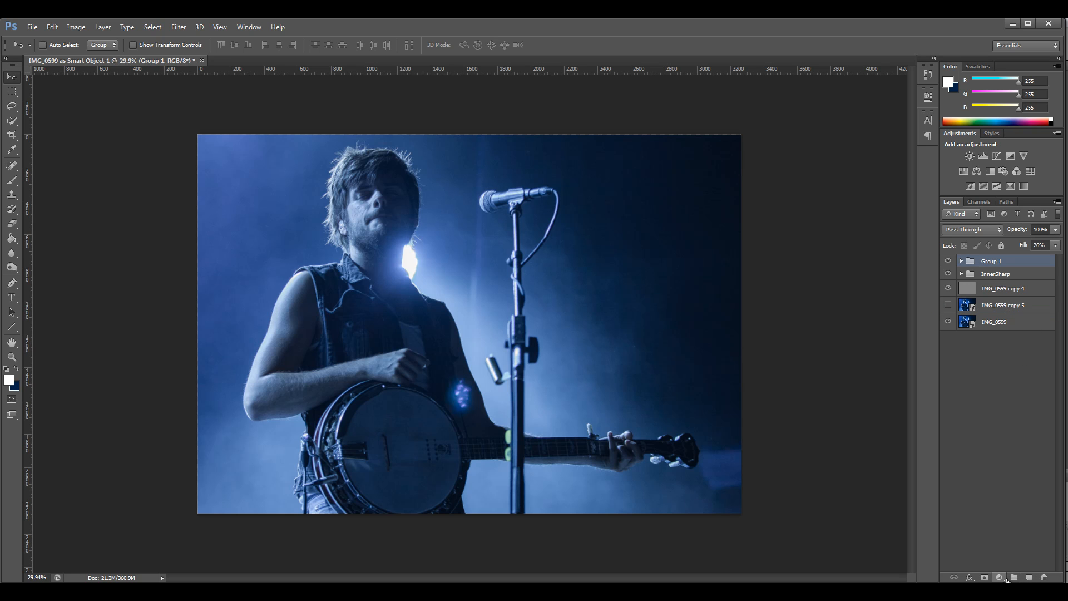
pyautogui.click(1000, 577)
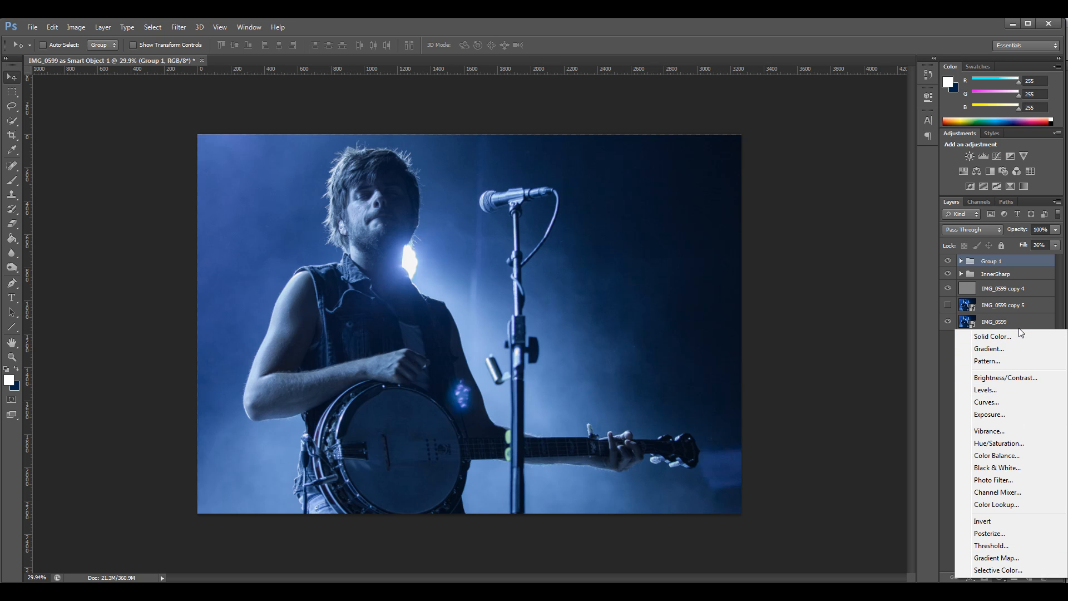
pyautogui.click(997, 455)
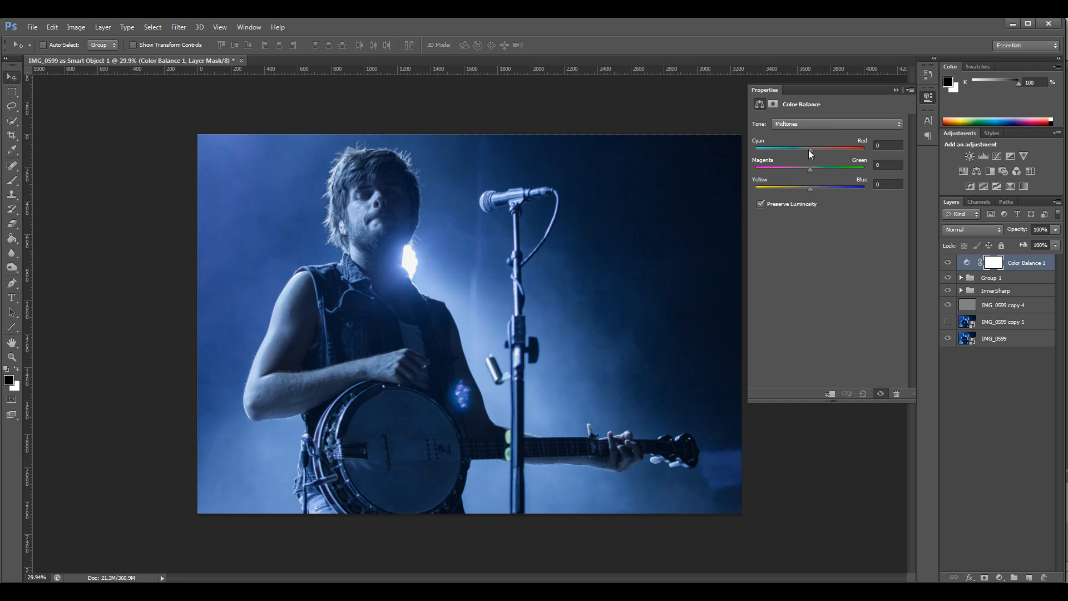
# Fine-tune the midtones' cyan-red, magenta-green and yellow-blue balance, and compare the photo with and without the adjustment.
pyautogui.moveTo(799, 148); pyautogui.dragTo(814, 148)
pyautogui.moveTo(826, 151); pyautogui.dragTo(803, 193)
pyautogui.click(811, 168)
pyautogui.moveTo(814, 150); pyautogui.dragTo(818, 150)
pyautogui.moveTo(814, 168); pyautogui.dragTo(829, 168)
pyautogui.click(806, 190)
pyautogui.moveTo(806, 190); pyautogui.dragTo(818, 190)
pyautogui.moveTo(829, 151)
pyautogui.mouseDown()
pyautogui.moveTo(806, 151)
pyautogui.moveTo(822, 150)
pyautogui.mouseUp()
pyautogui.moveTo(823, 152)
pyautogui.mouseDown()
pyautogui.moveTo(802, 153)
pyautogui.moveTo(816, 152)
pyautogui.mouseUp()
pyautogui.click(931, 99)
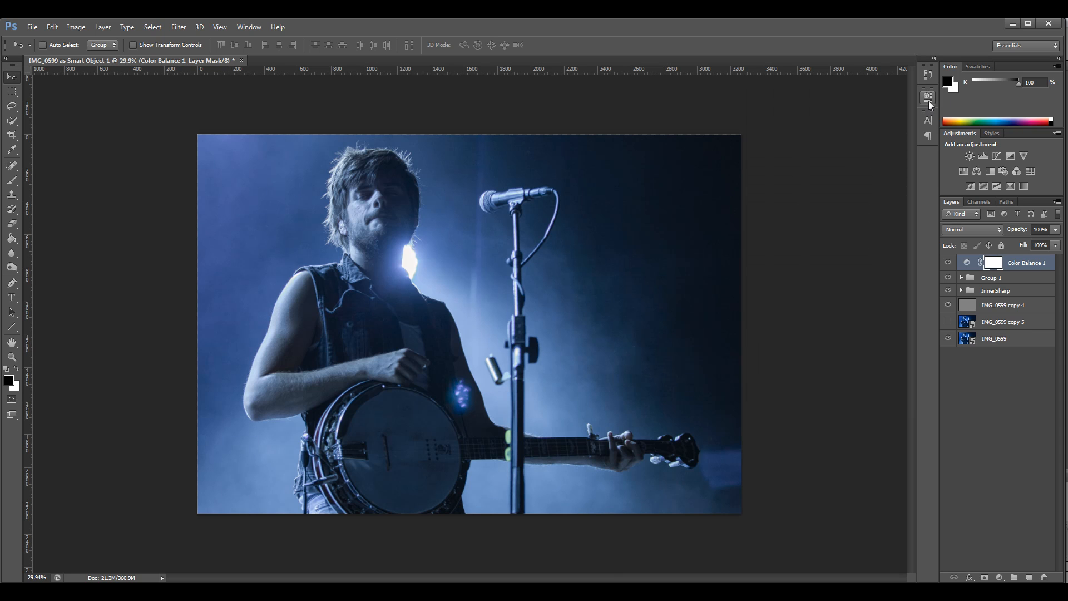
pyautogui.click(948, 262)
pyautogui.click(948, 263)
# Rasterize the IMG_0599 copy 5 layer beneath the high-pass layer.
pyautogui.click(1007, 323)
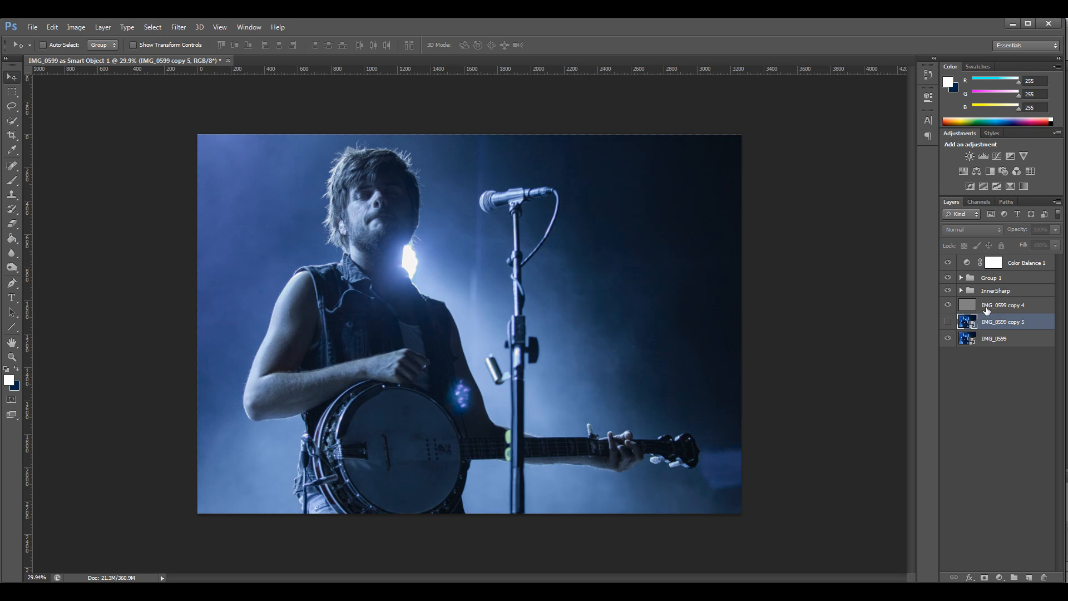
pyautogui.rightClick(1015, 325)
pyautogui.click(878, 267)
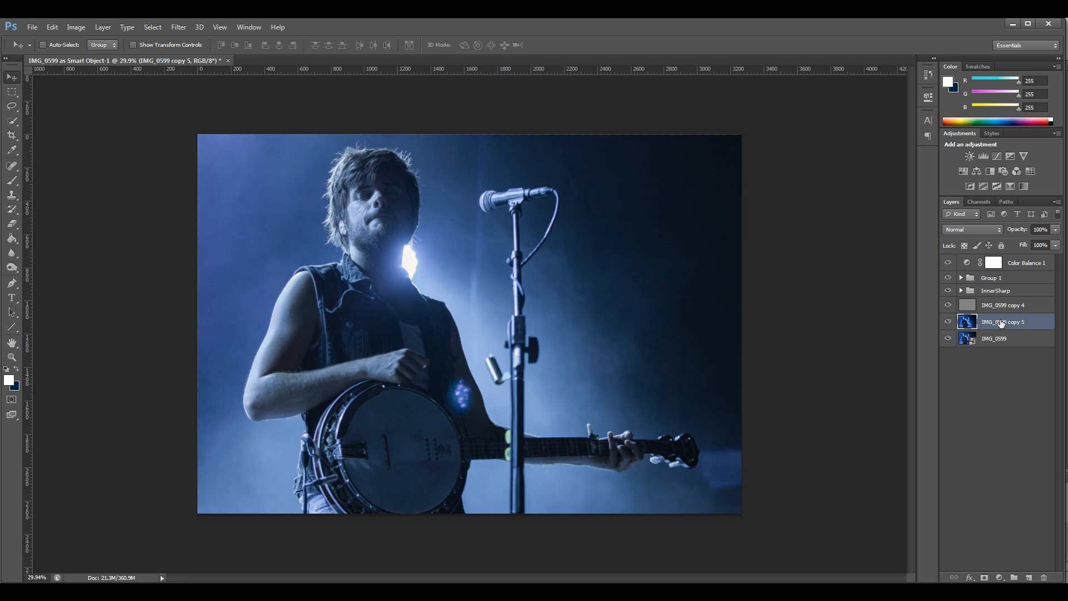
pyautogui.rightClick(1001, 323)
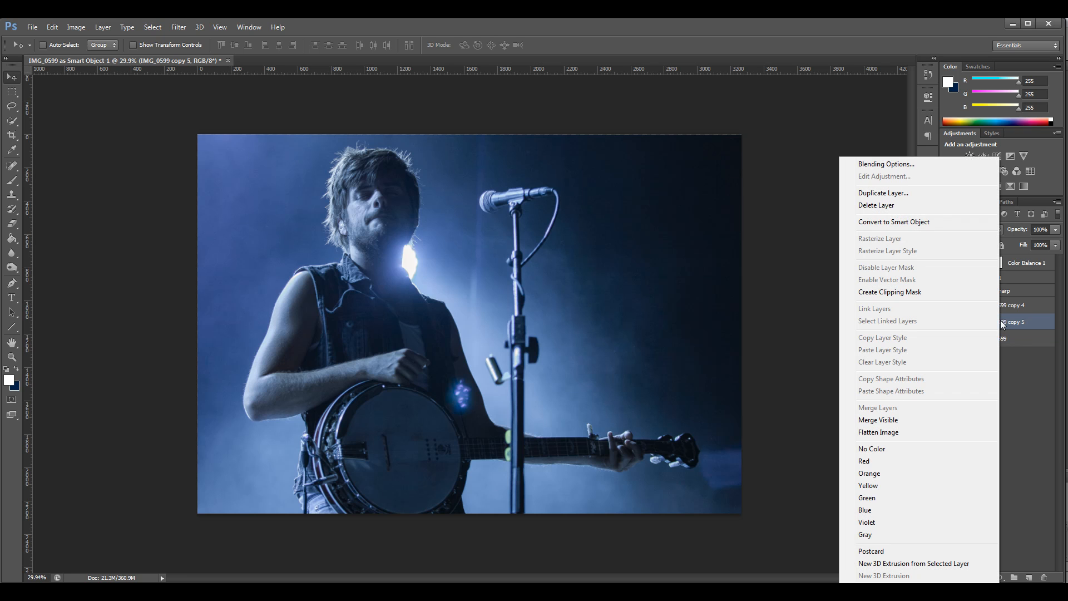
# Open Filter Forge on the IMG_0599 copy 5 layer and preview the PhotoTone filter from the Photo category.
pyautogui.click(180, 28)
pyautogui.click(179, 28)
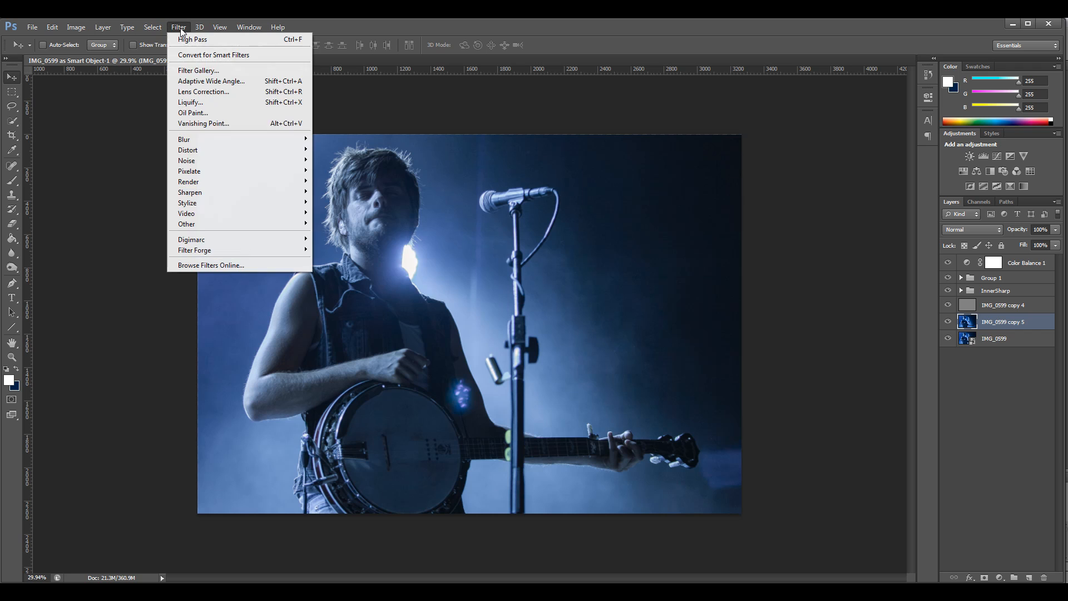
pyautogui.click(332, 249)
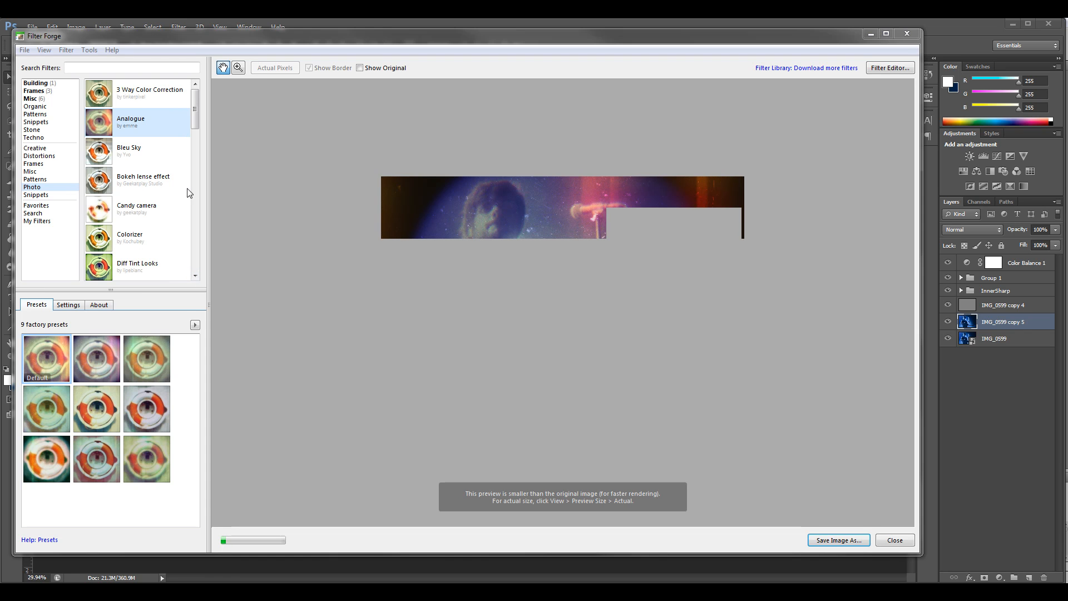
pyautogui.moveTo(195, 99); pyautogui.dragTo(201, 180)
pyautogui.click(113, 207)
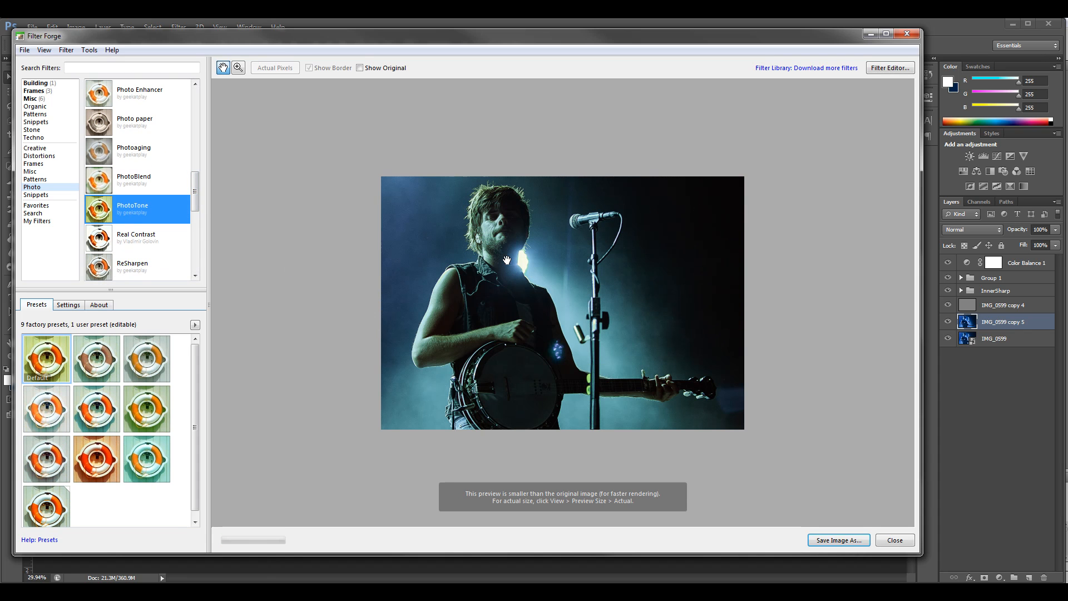
# Compare PhotoTone's user preset with its factory presets on the photo, ending on the Default preset.
pyautogui.scroll(1, 501, 252)
pyautogui.scroll(-2, 502, 252)
pyautogui.click(49, 515)
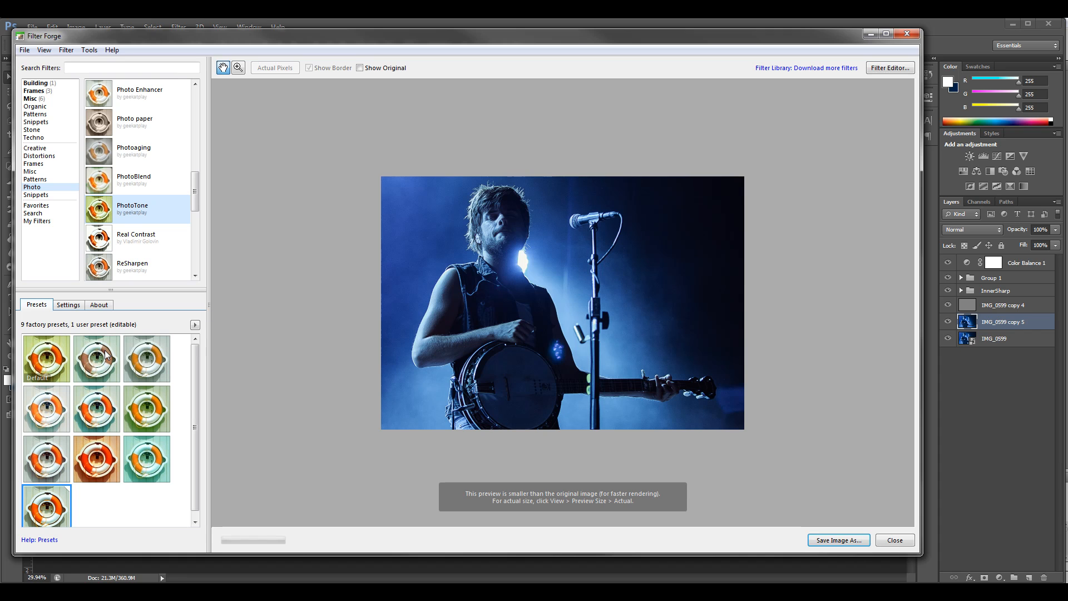
pyautogui.click(87, 368)
pyautogui.click(53, 358)
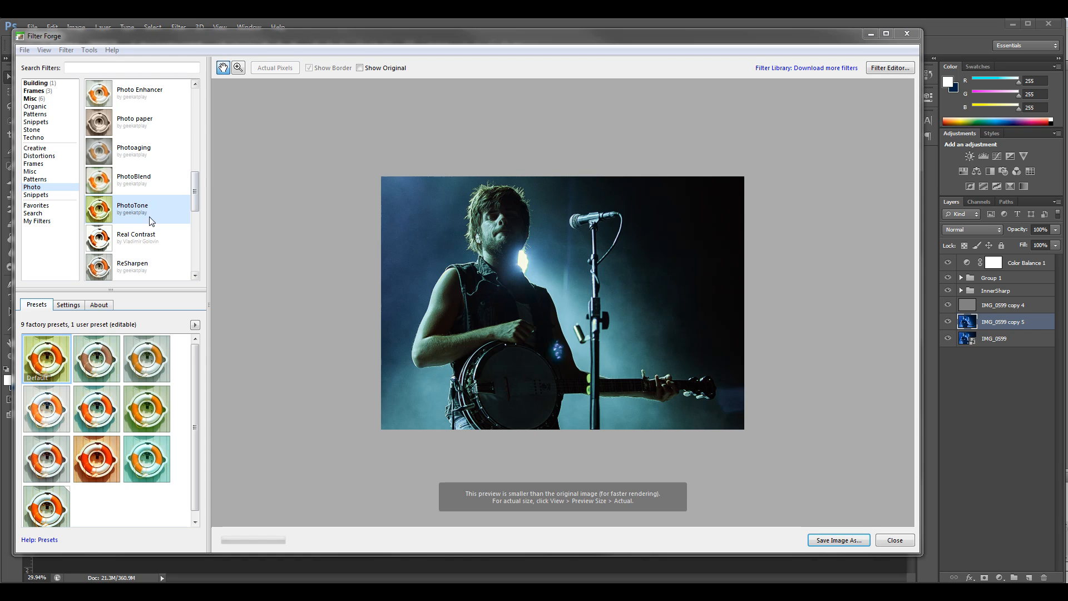
pyautogui.click(108, 370)
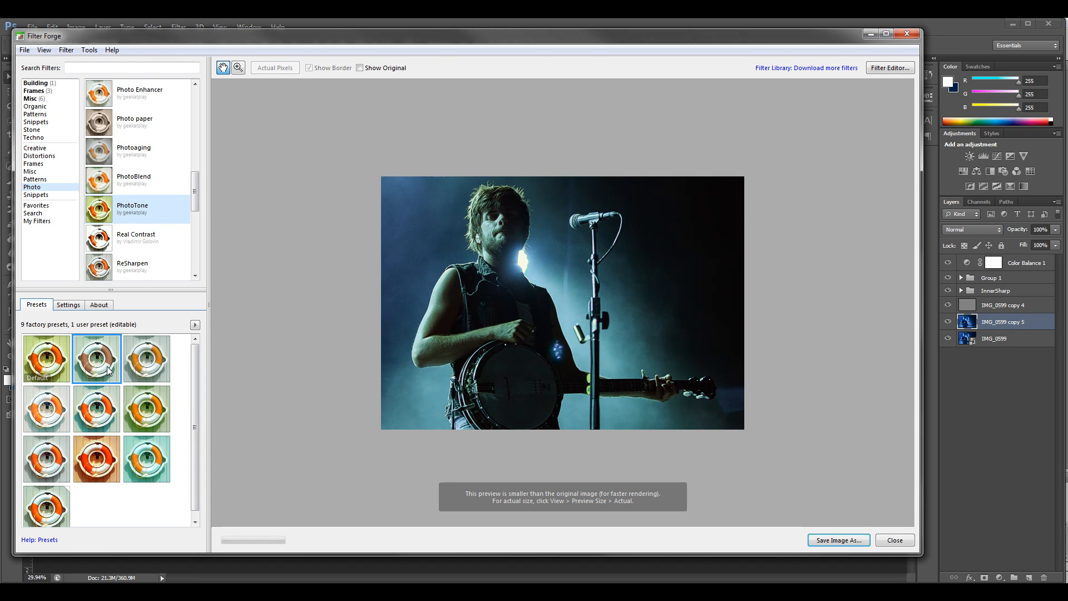
pyautogui.click(67, 504)
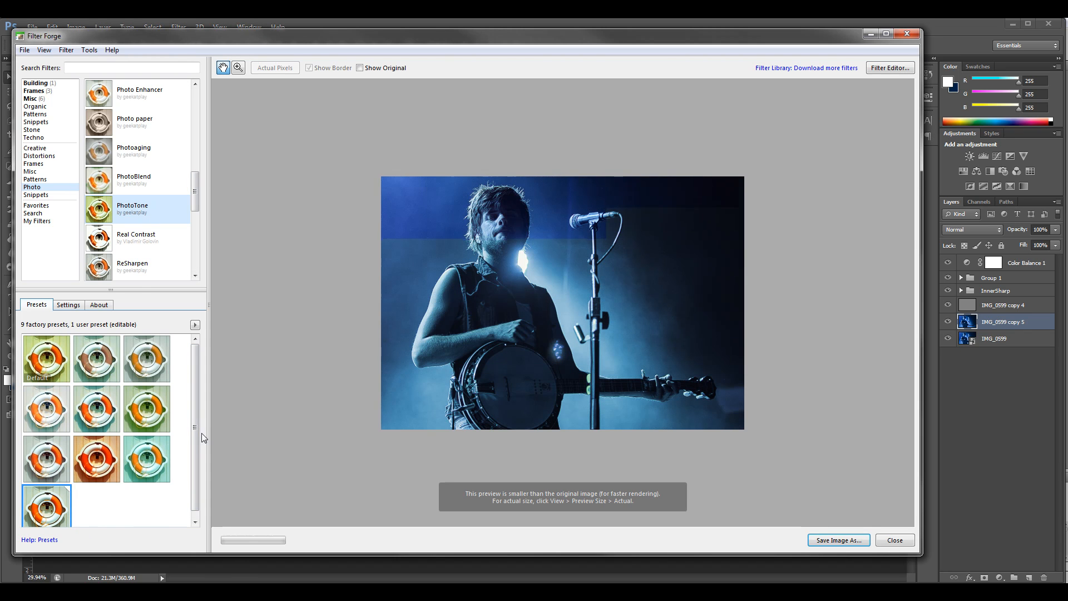
pyautogui.click(57, 366)
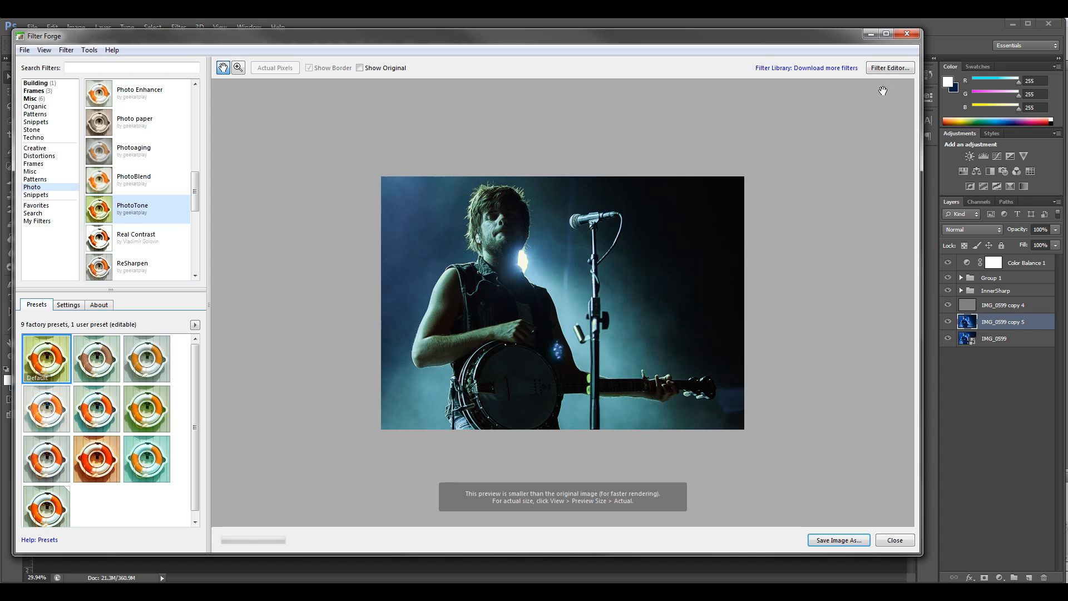
# Examine PhotoTone's component graph in the Filter Editor, and leave the editor without saving the filter.
pyautogui.click(890, 67)
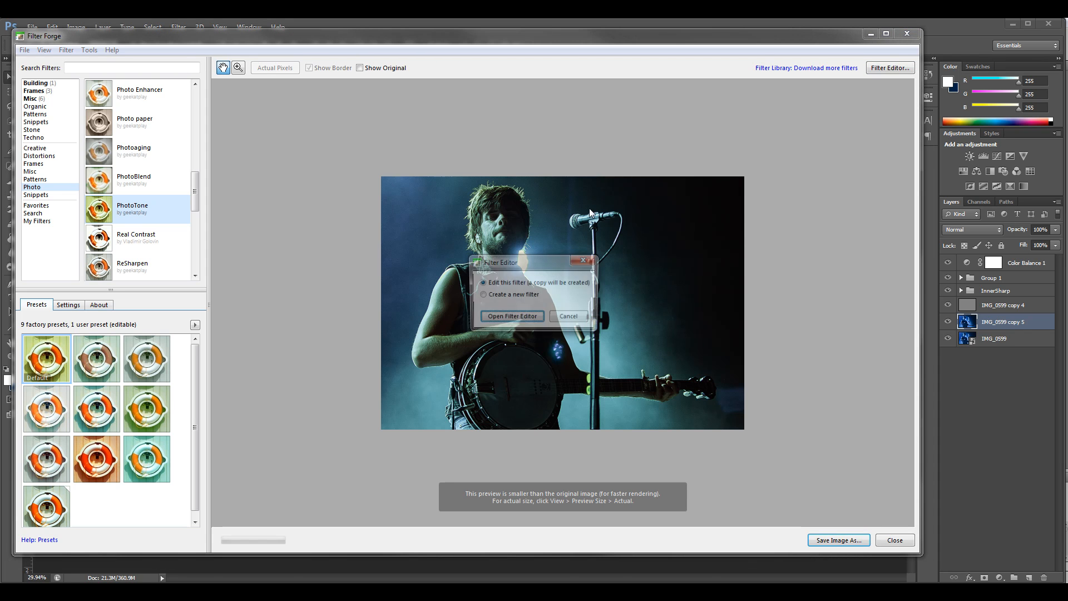
pyautogui.click(512, 318)
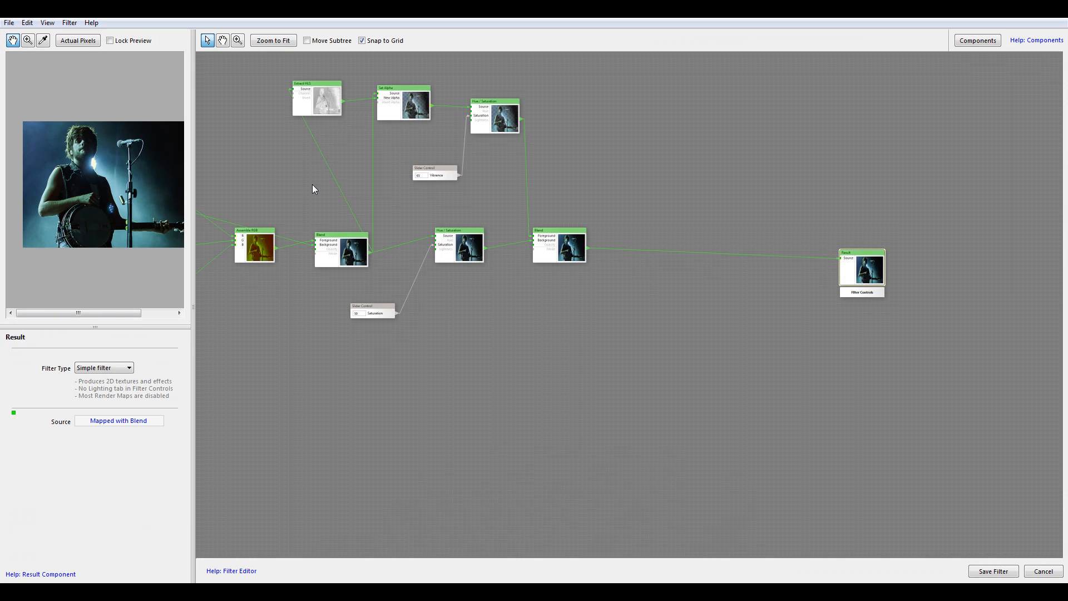
pyautogui.moveTo(311, 177); pyautogui.dragTo(680, 222)
pyautogui.scroll(-4, 598, 232)
pyautogui.moveTo(561, 257); pyautogui.dragTo(582, 305)
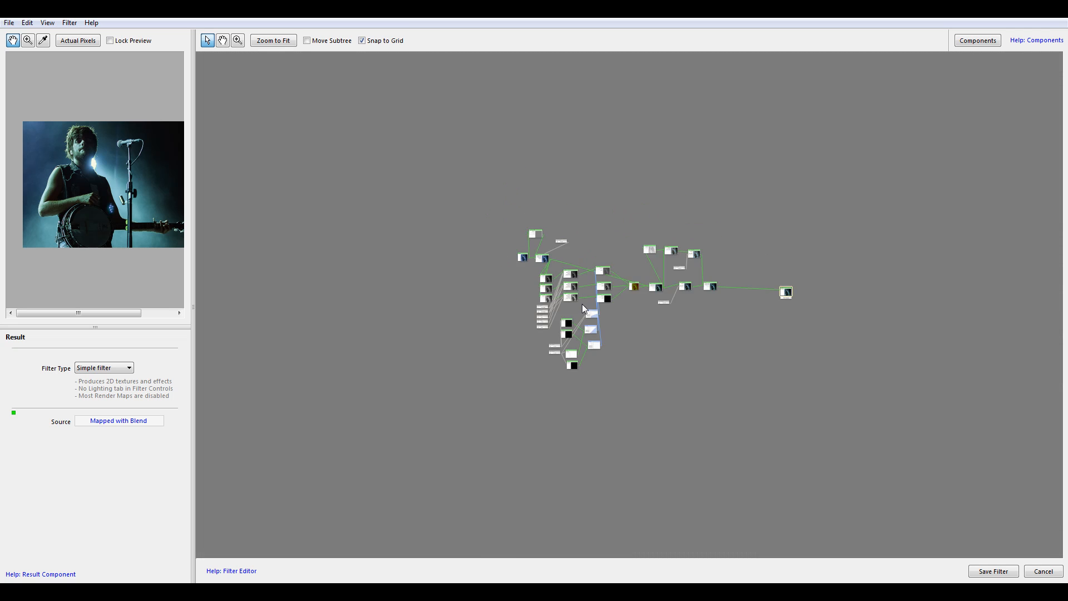
pyautogui.scroll(4, 582, 305)
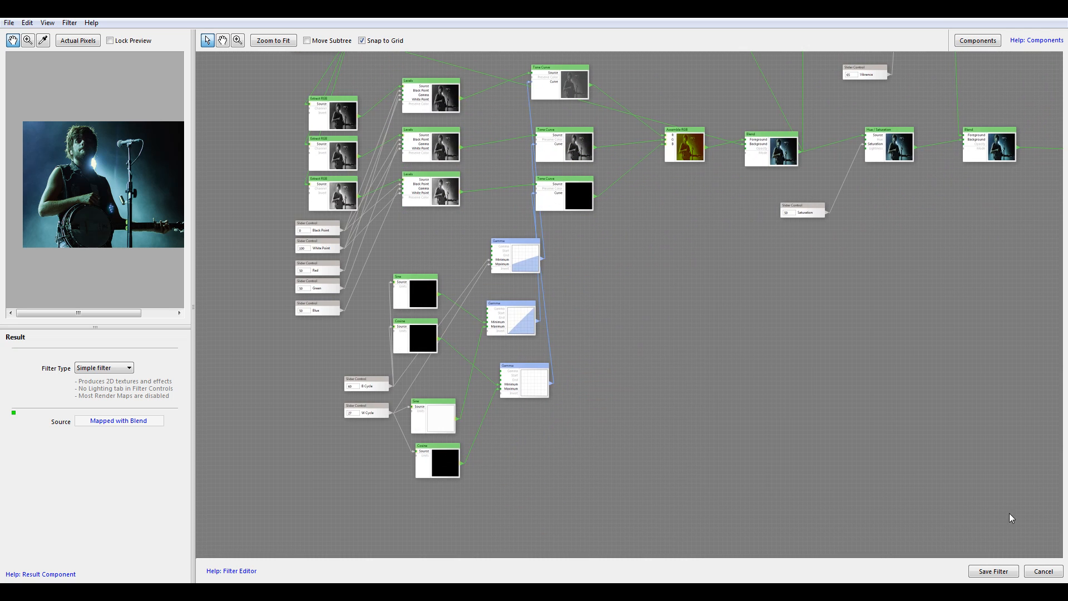
pyautogui.click(1046, 573)
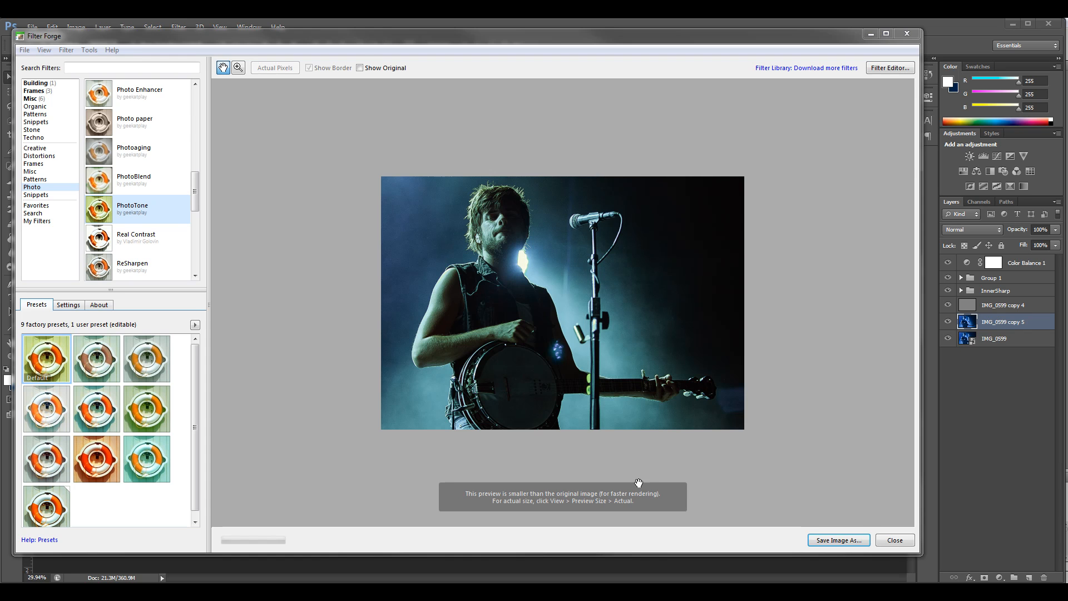
# Close Filter Forge without applying anything, hide the IMG_0599 copy 5 layer and select the Color Balance 1 layer.
pyautogui.click(950, 26)
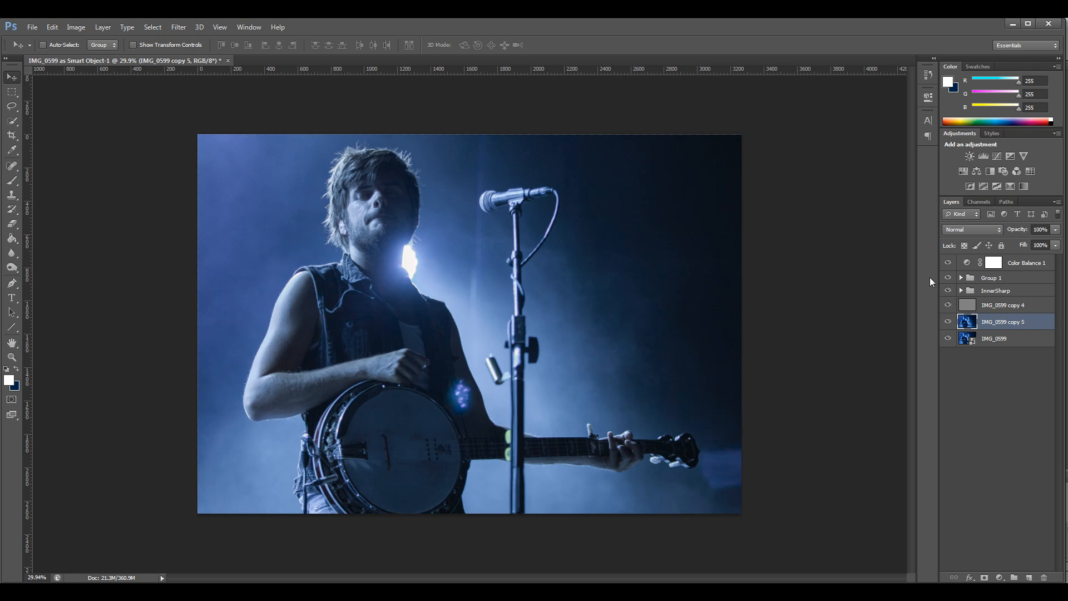
pyautogui.click(947, 322)
pyautogui.click(1008, 261)
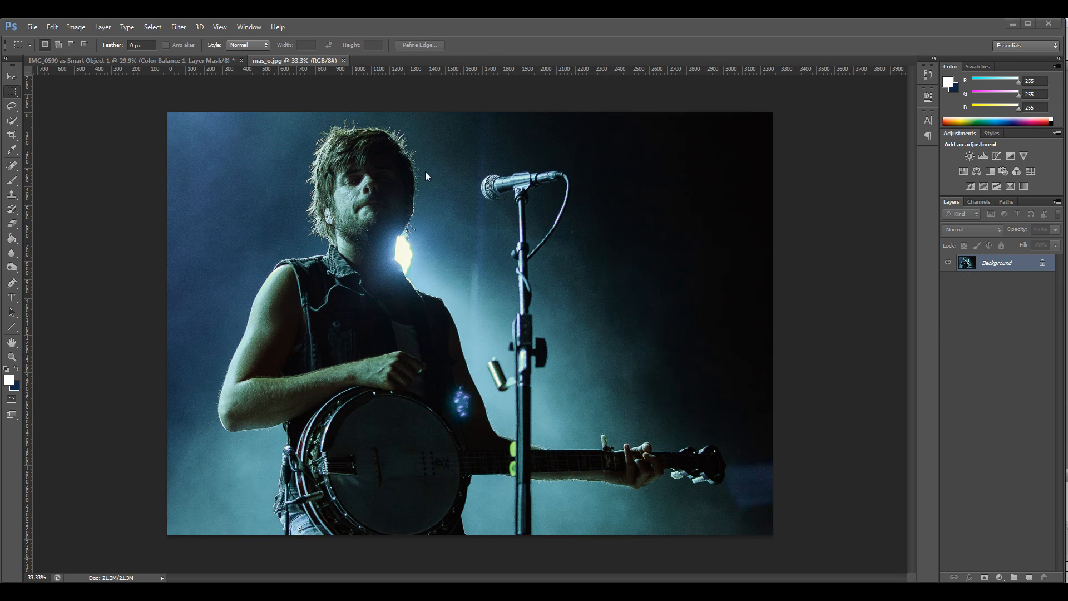
# Examine the musician's head and shoulders up close in mas_o.jpg, and clear the small marquee selection beside the face.
pyautogui.moveTo(412, 197); pyautogui.dragTo(482, 255)
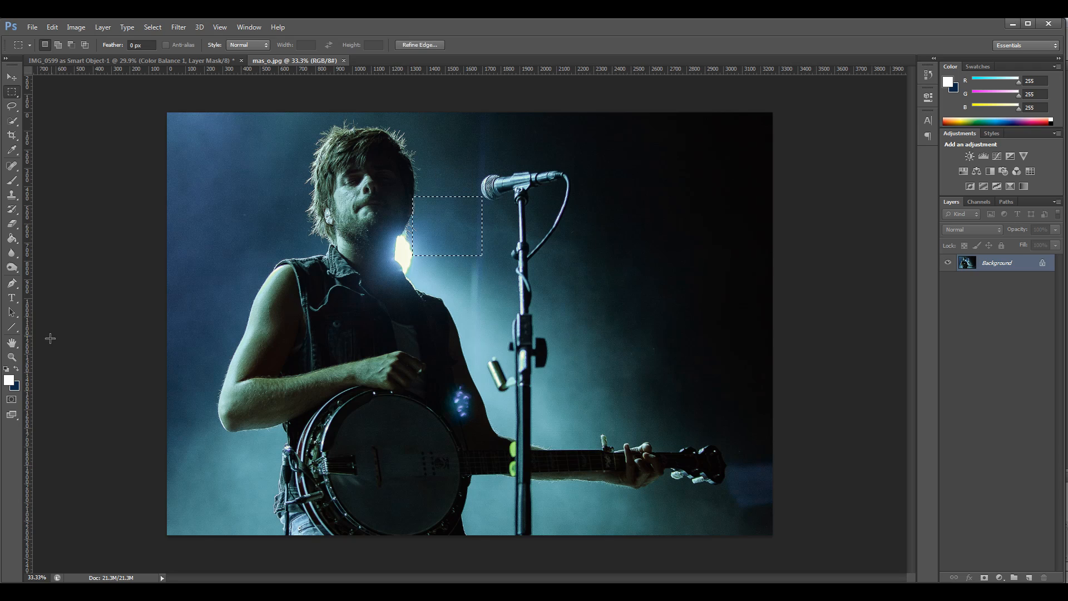
pyautogui.click(12, 356)
pyautogui.moveTo(342, 204); pyautogui.dragTo(575, 307)
pyautogui.scroll(-2, 575, 308)
pyautogui.moveTo(705, 347); pyautogui.dragTo(593, 343)
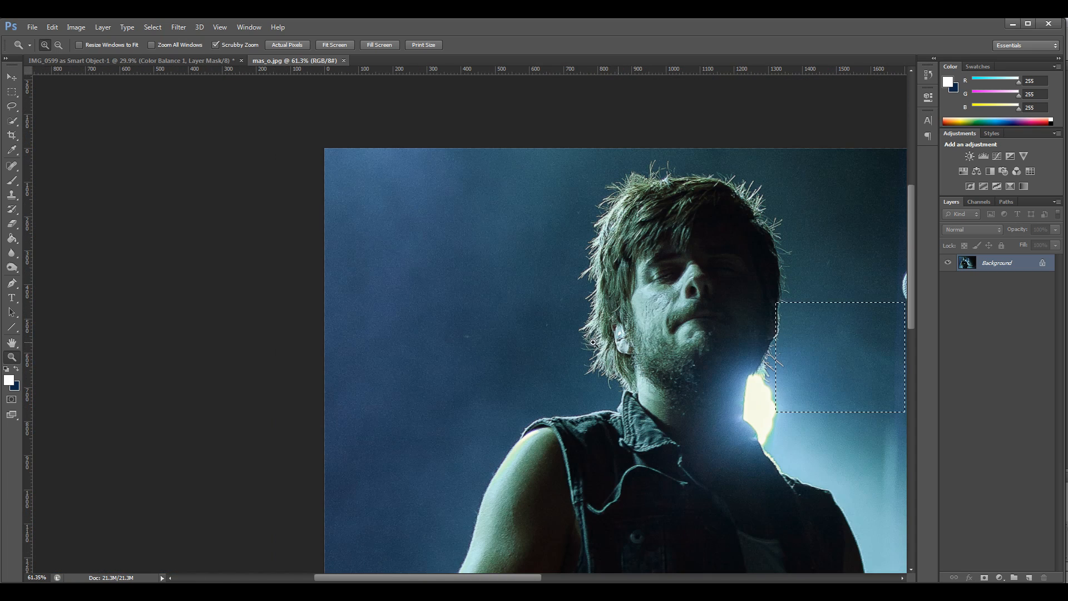
pyautogui.click(11, 92)
pyautogui.hotkey('ctrl', 'd')
# Copy the whole mas_o.jpg image into the IMG_0599 document as the top layer and align it over the photo.
pyautogui.click(14, 77)
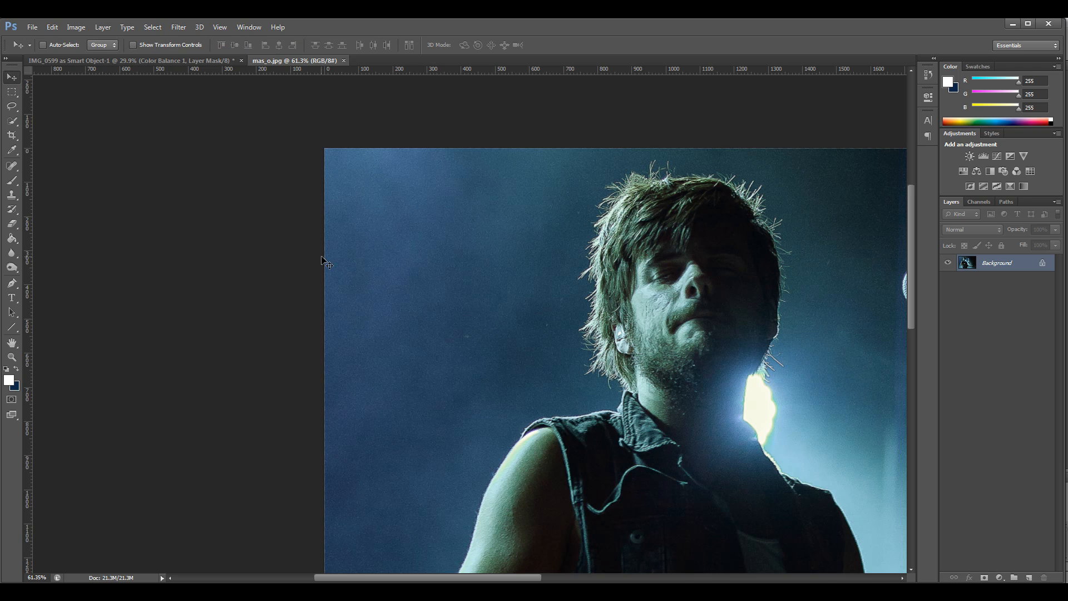
pyautogui.hotkey('ctrl', 'a')
pyautogui.moveTo(606, 283); pyautogui.dragTo(419, 263)
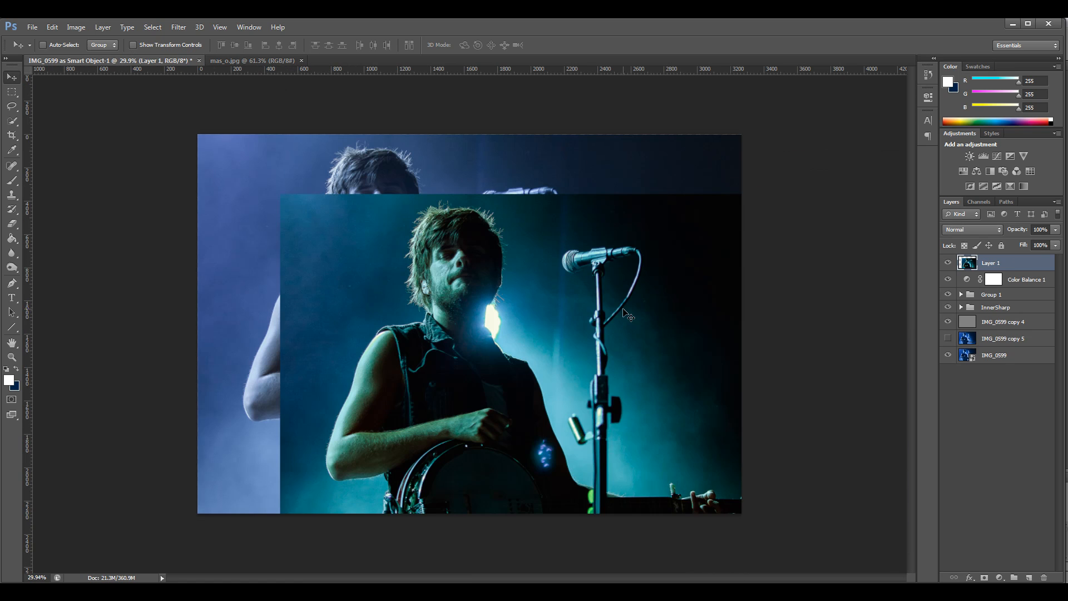
pyautogui.moveTo(596, 326); pyautogui.dragTo(505, 259)
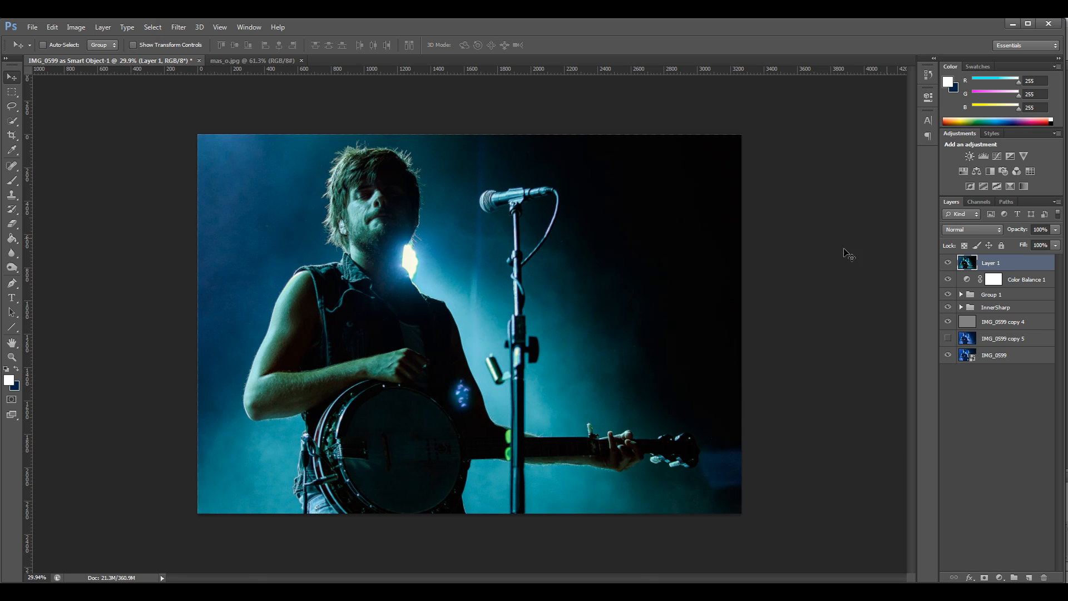
# Compare the photo with and without the teal-toned Layer 1.
pyautogui.click(11, 357)
pyautogui.moveTo(366, 293)
pyautogui.mouseDown()
pyautogui.moveTo(403, 295)
pyautogui.moveTo(386, 295)
pyautogui.mouseUp()
pyautogui.click(948, 263)
pyautogui.click(948, 263)
pyautogui.click(948, 264)
pyautogui.click(947, 264)
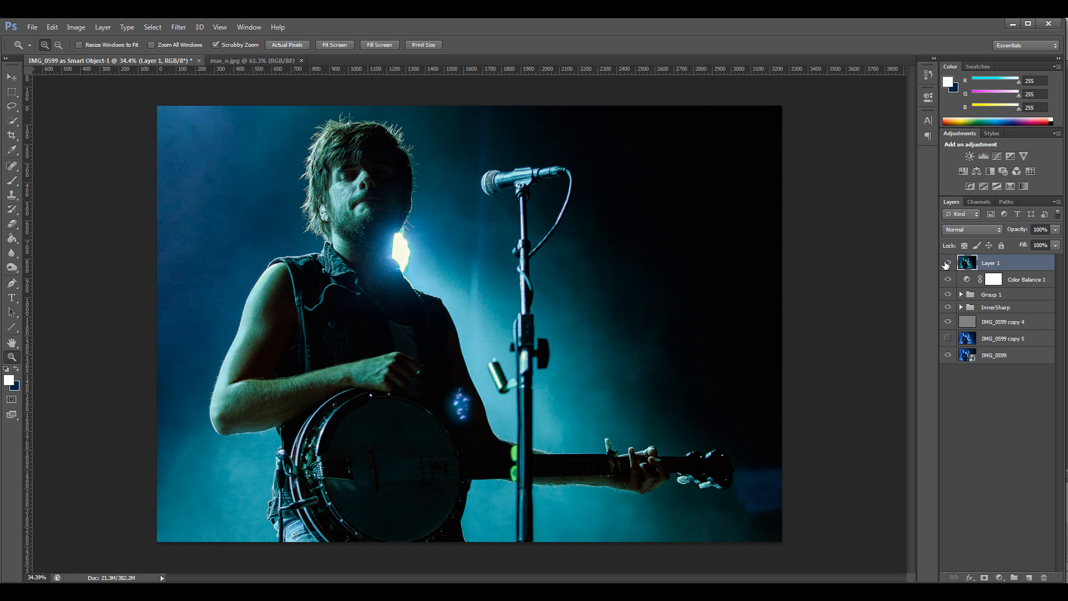
# Lower Layer 1's fill to 31% and compare the photo with and without the layer.
pyautogui.click(1056, 244)
pyautogui.moveTo(1055, 257); pyautogui.dragTo(1029, 257)
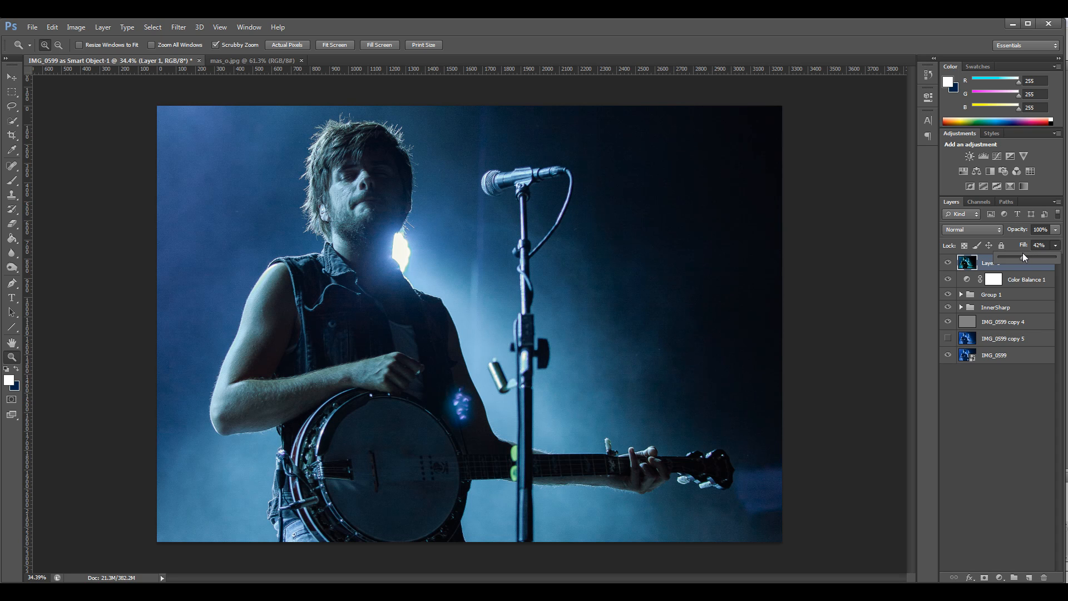
pyautogui.click(948, 263)
pyautogui.click(948, 263)
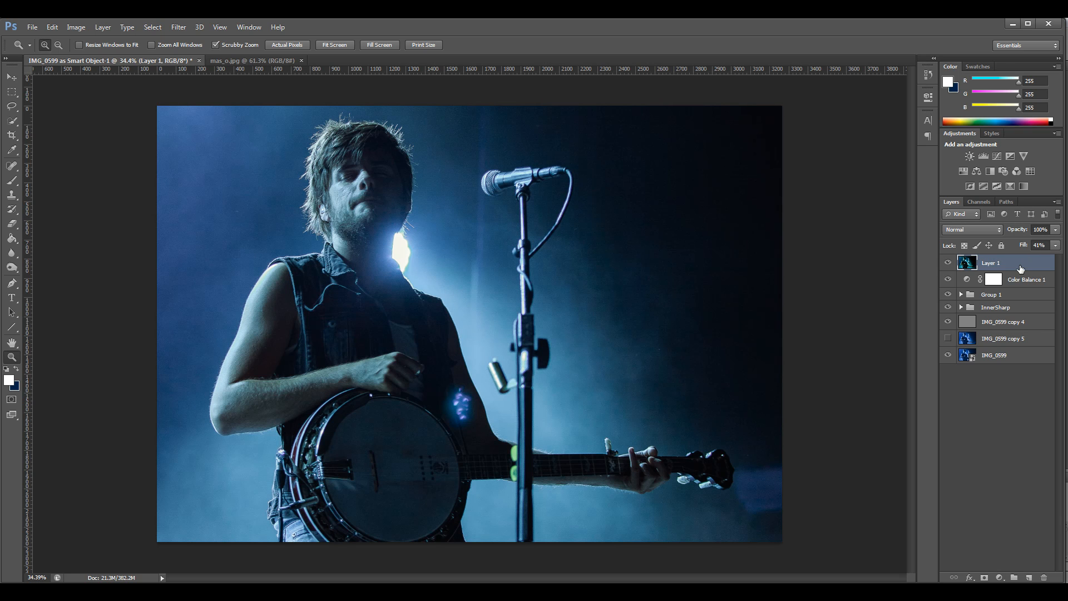
pyautogui.click(1055, 246)
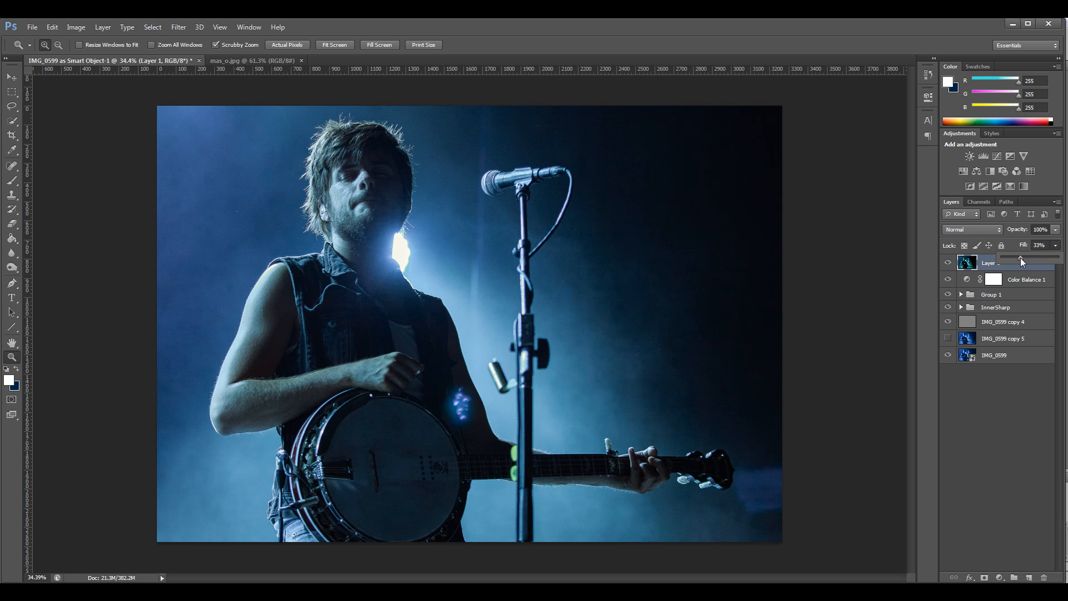
pyautogui.moveTo(1020, 258); pyautogui.dragTo(1018, 258)
pyautogui.click(948, 263)
pyautogui.click(948, 263)
pyautogui.click(948, 263)
pyautogui.click(948, 263)
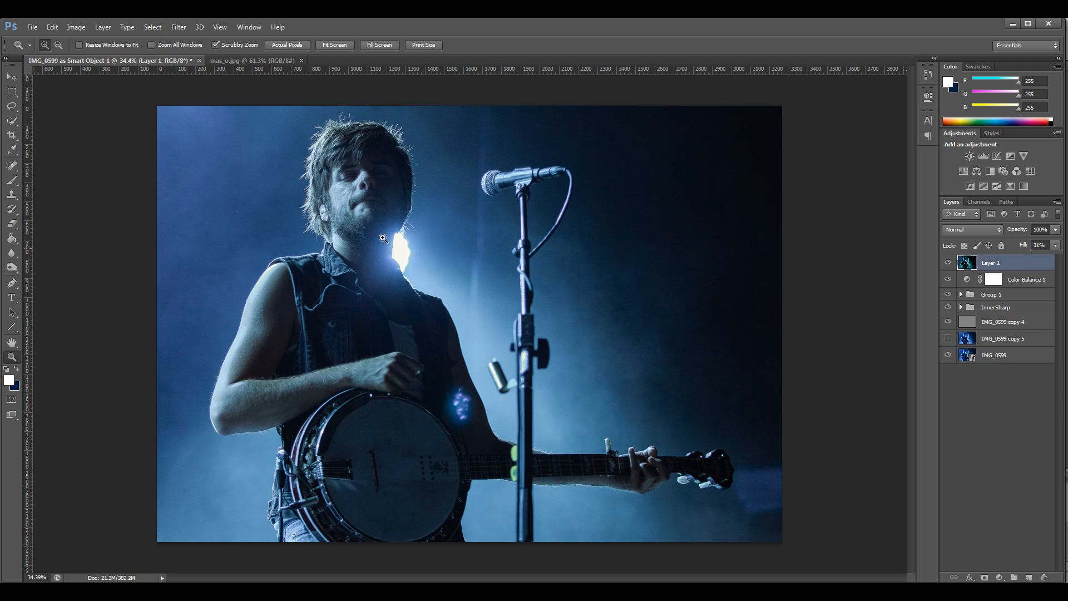
# Add an empty layer above Layer 1 and choose the Clone Stamp tool for retouching the face.
pyautogui.moveTo(341, 189); pyautogui.dragTo(403, 232)
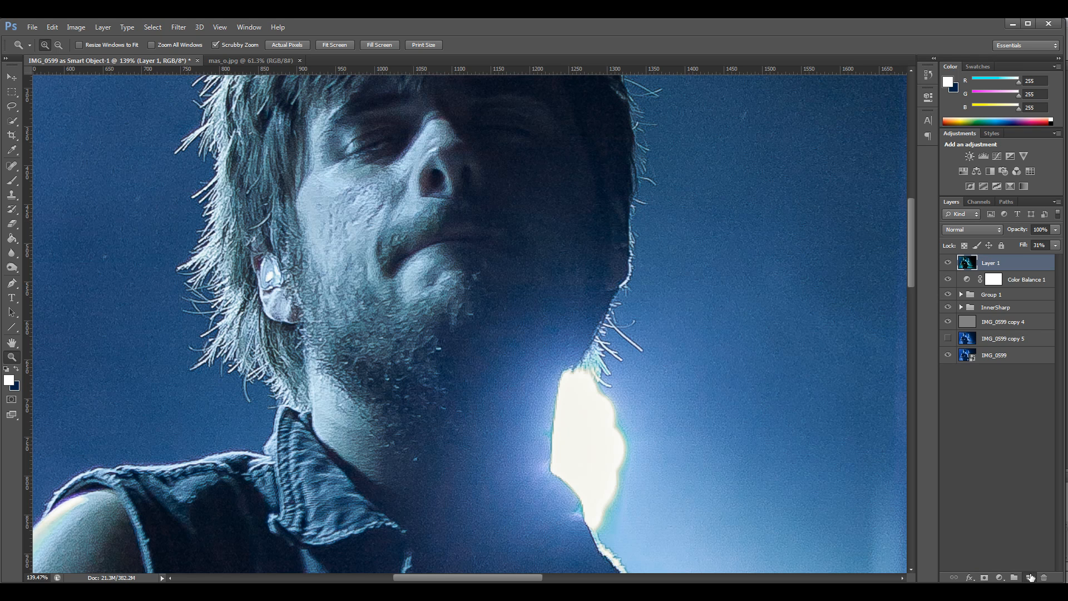
pyautogui.click(1029, 578)
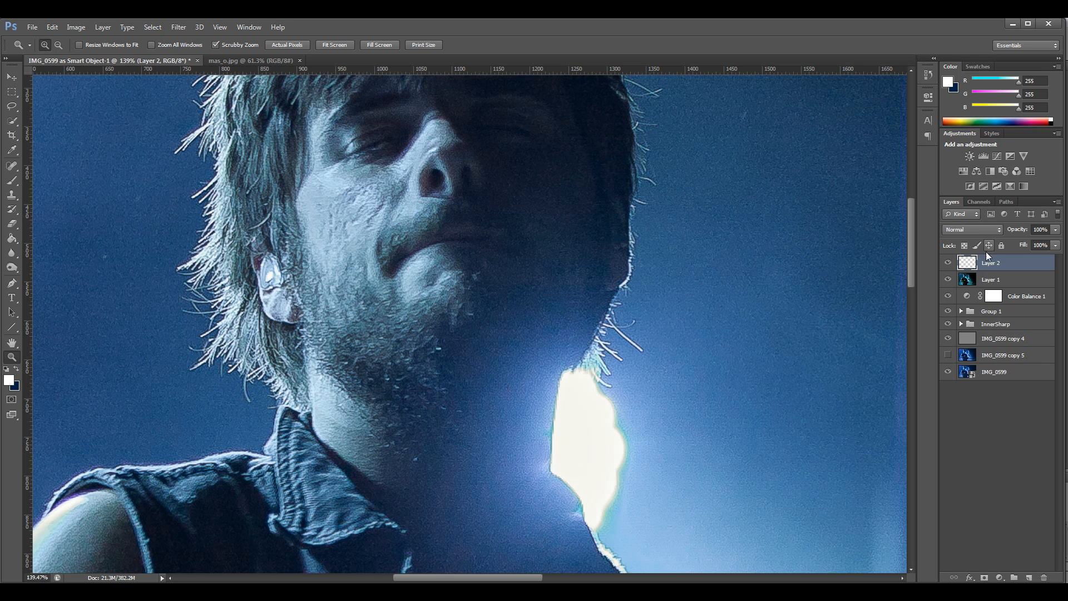
pyautogui.click(12, 196)
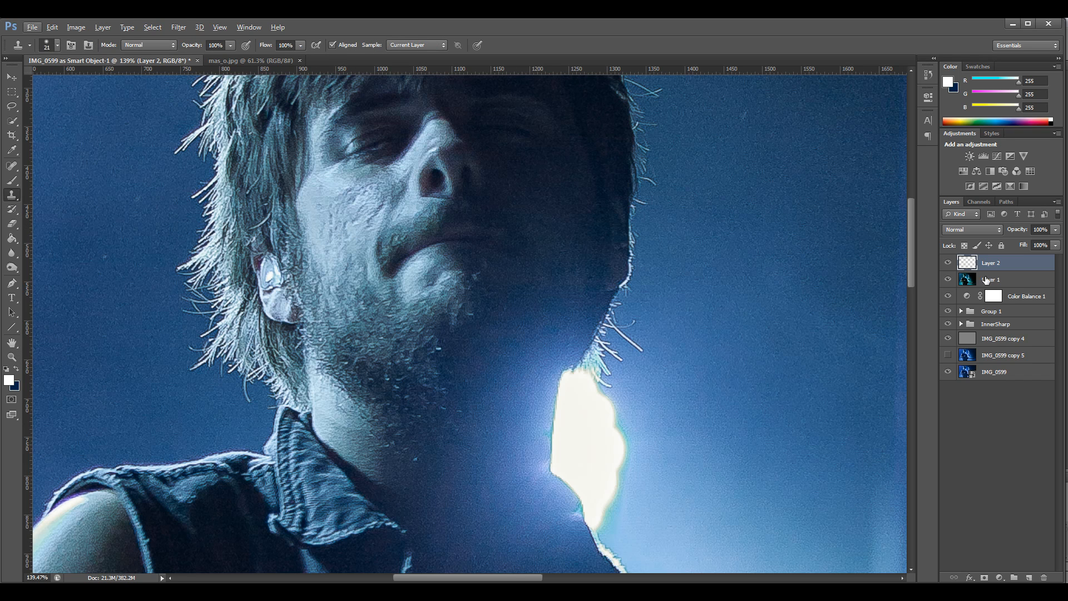
# Try a Clone Stamp stroke over the marks on the cheek on the new top layer, and undo it.
pyautogui.hotkey('alt', '[')
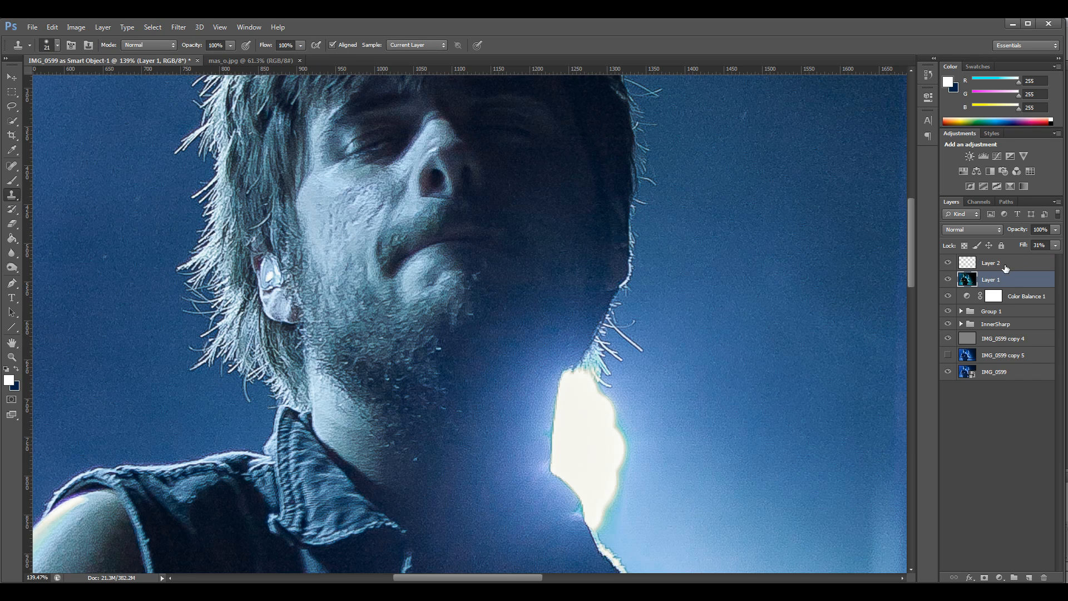
pyautogui.hotkey('alt', ']')
pyautogui.moveTo(345, 201)
pyautogui.mouseDown()
pyautogui.moveTo(348, 226)
pyautogui.moveTo(361, 205)
pyautogui.mouseUp()
pyautogui.hotkey('ctrl', 'z')
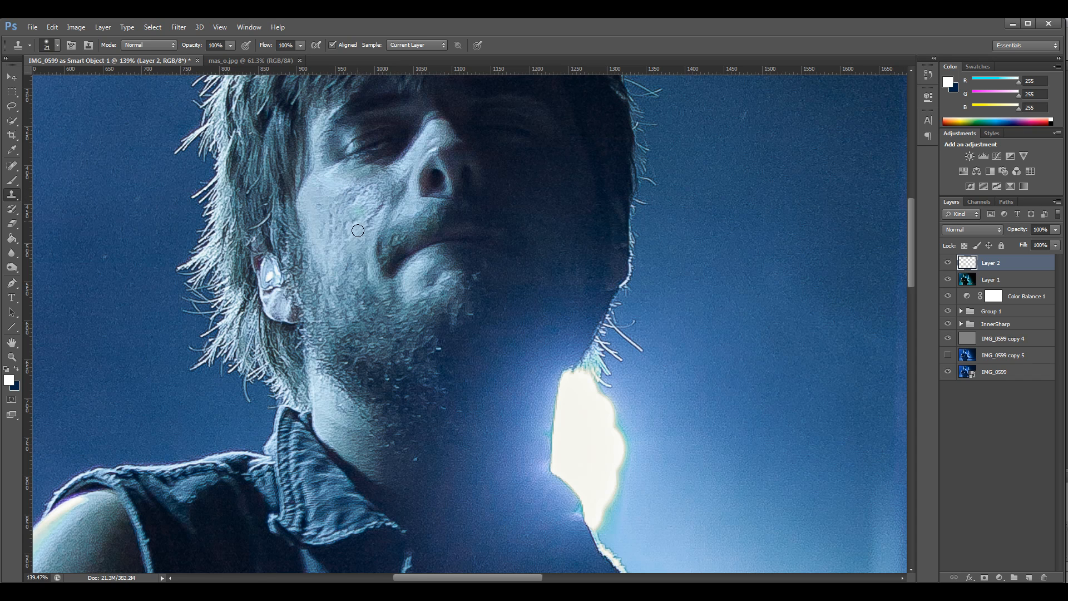
pyautogui.scroll(-2, 384, 255)
pyautogui.click(12, 357)
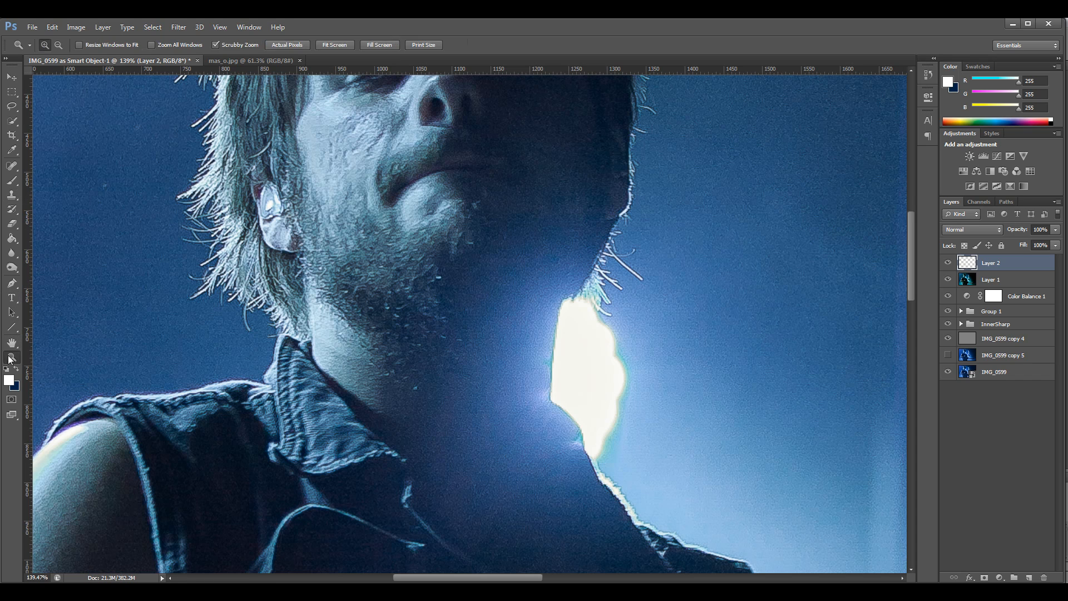
pyautogui.moveTo(442, 364); pyautogui.dragTo(383, 365)
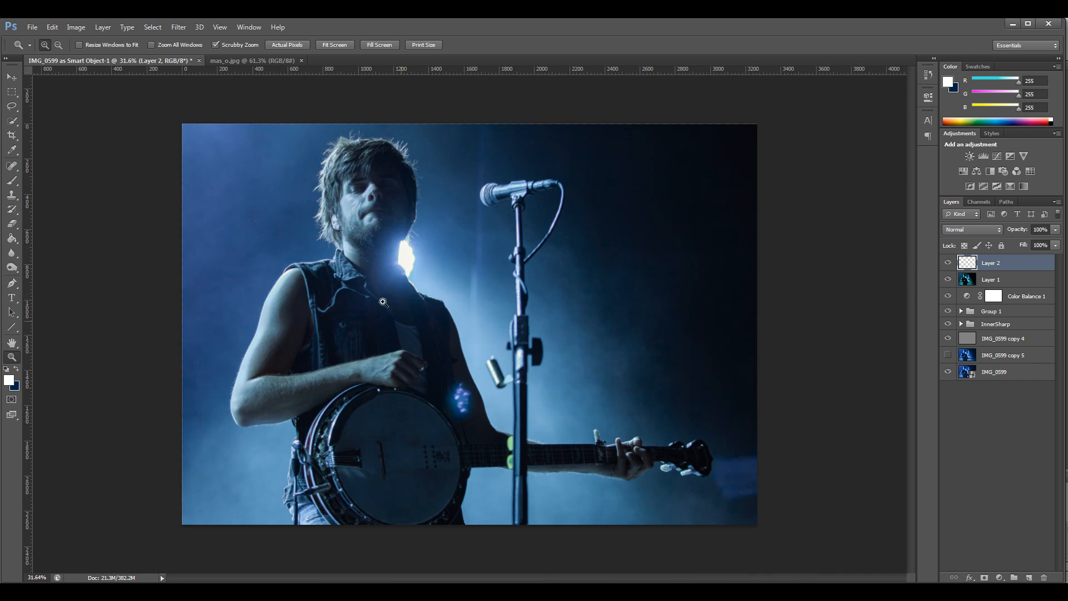
pyautogui.moveTo(389, 281)
pyautogui.mouseDown()
pyautogui.moveTo(401, 277)
pyautogui.moveTo(389, 276)
pyautogui.mouseUp()
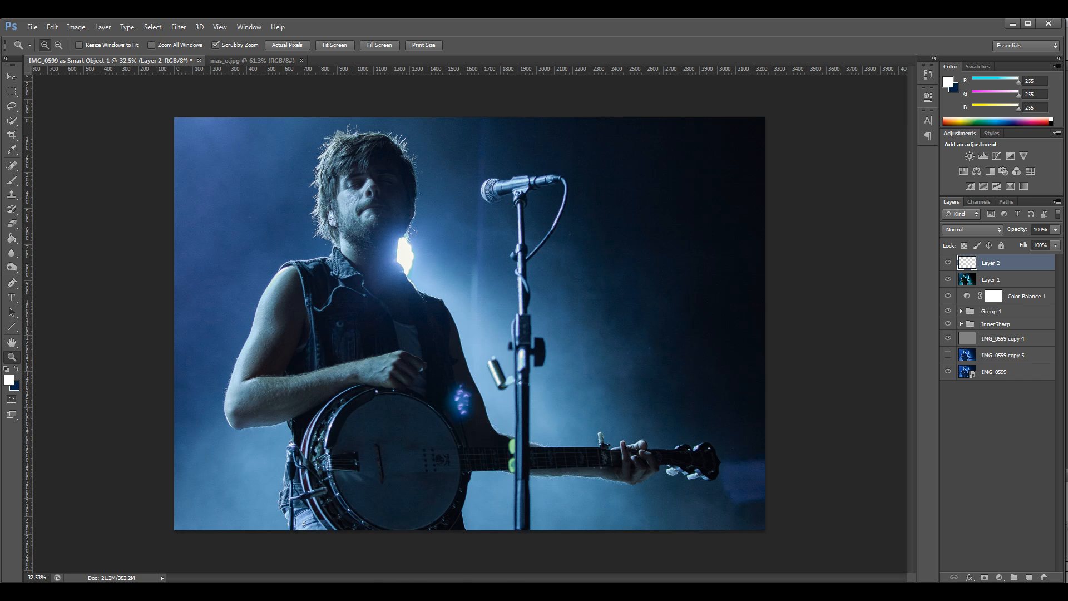
# Switch to Adobe Bridge, inspect the original IMG_0599.CR2 with the loupe, and widen the preview area.
pyautogui.click(395, 591)
pyautogui.click(789, 215)
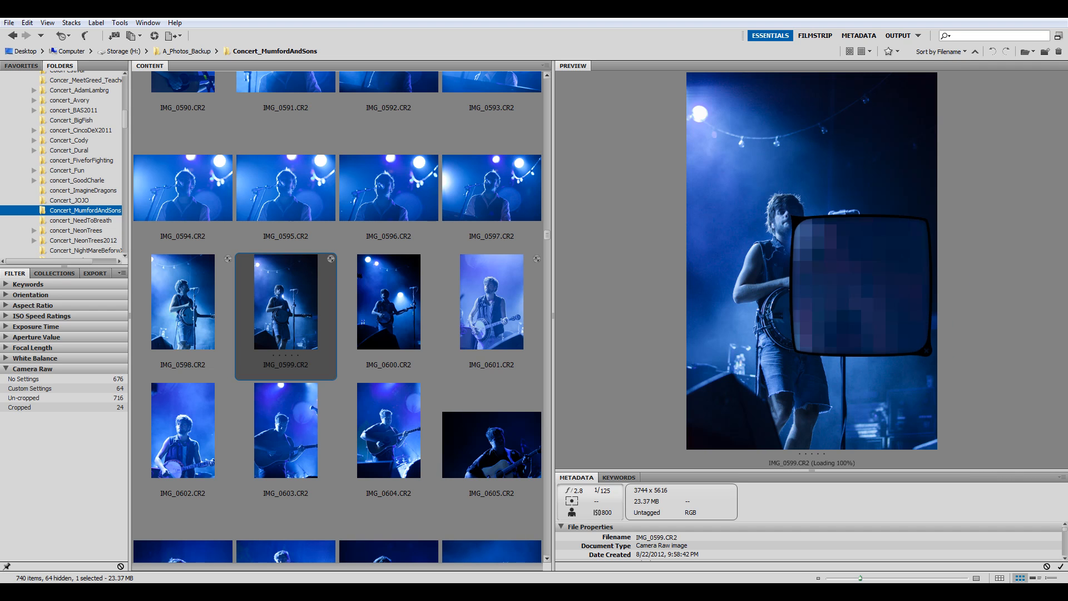
pyautogui.click(790, 218)
pyautogui.moveTo(554, 238); pyautogui.dragTo(506, 236)
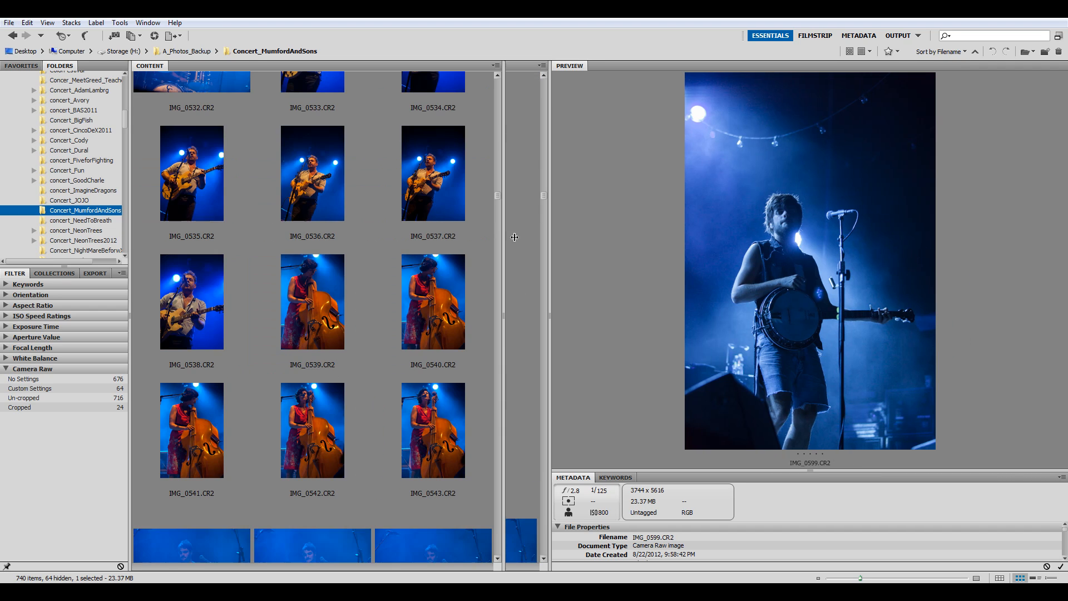